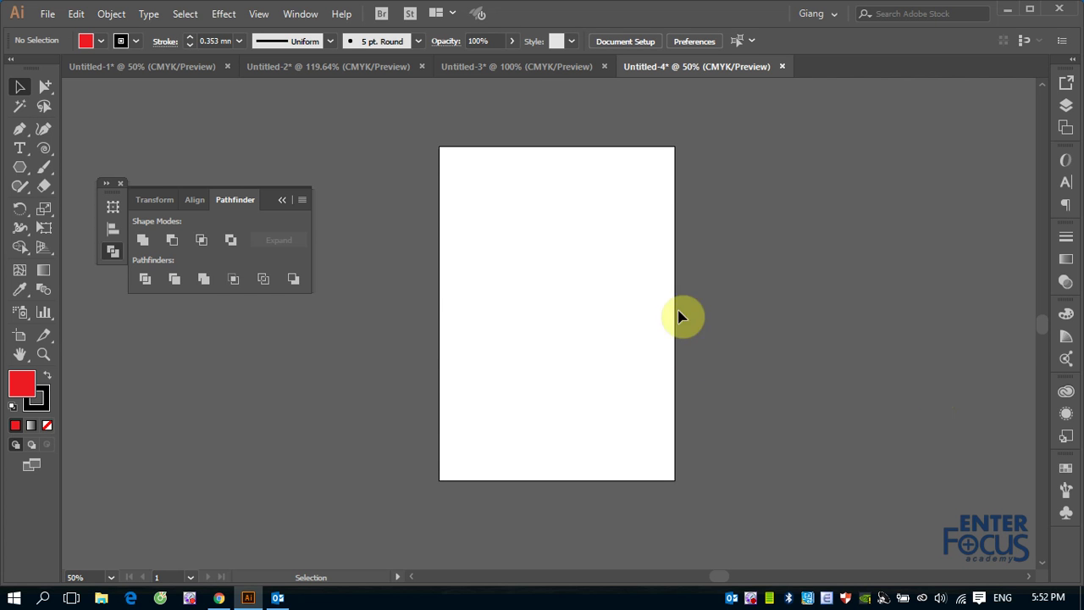
Zoom in on the blank Untitled-4 artboard with a Z zoom marquee.
{"action": "key", "text": "z"}
{"action": "left_click_drag", "start_coordinate": [400, 138], "coordinate": [721, 494]}
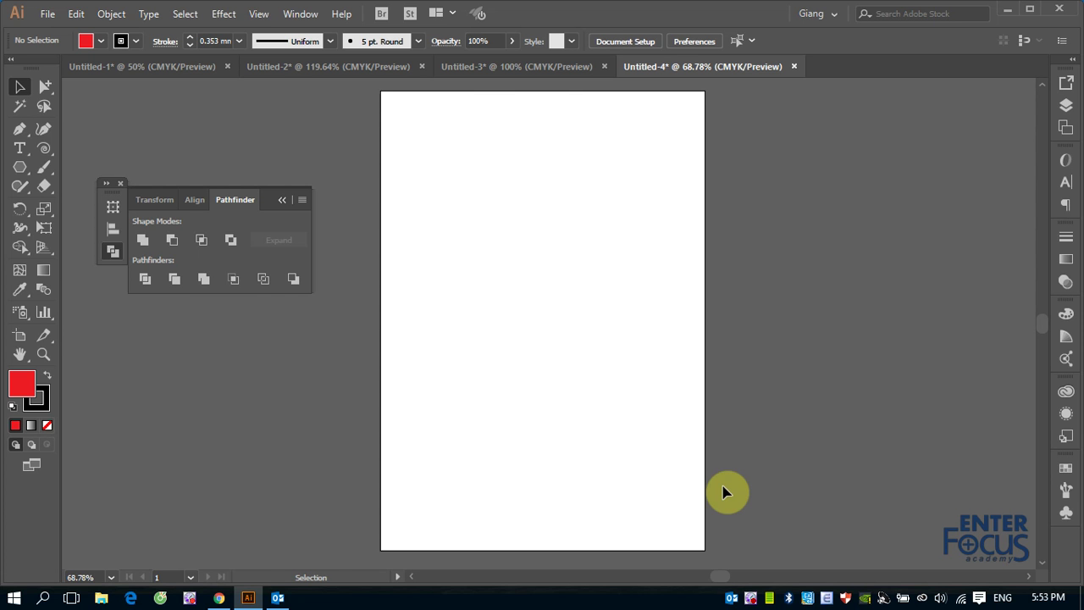
Draw a tall, narrow red rectangle on the left side of the artboard with the Rectangle Tool.
{"action": "left_click", "coordinate": [22, 170]}
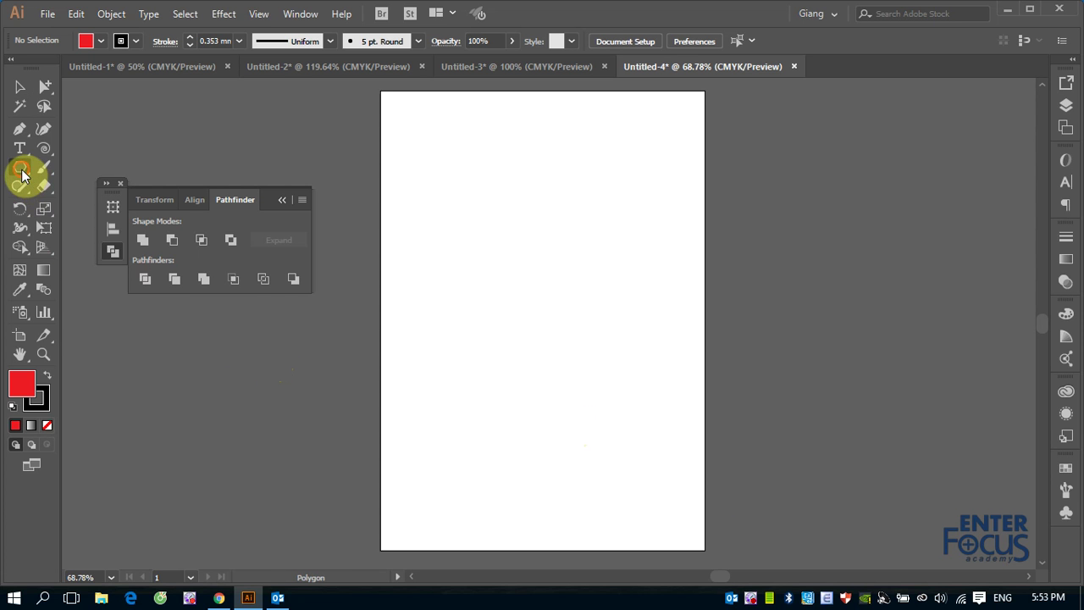
{"action": "left_click_drag", "start_coordinate": [23, 175], "coordinate": [72, 165]}
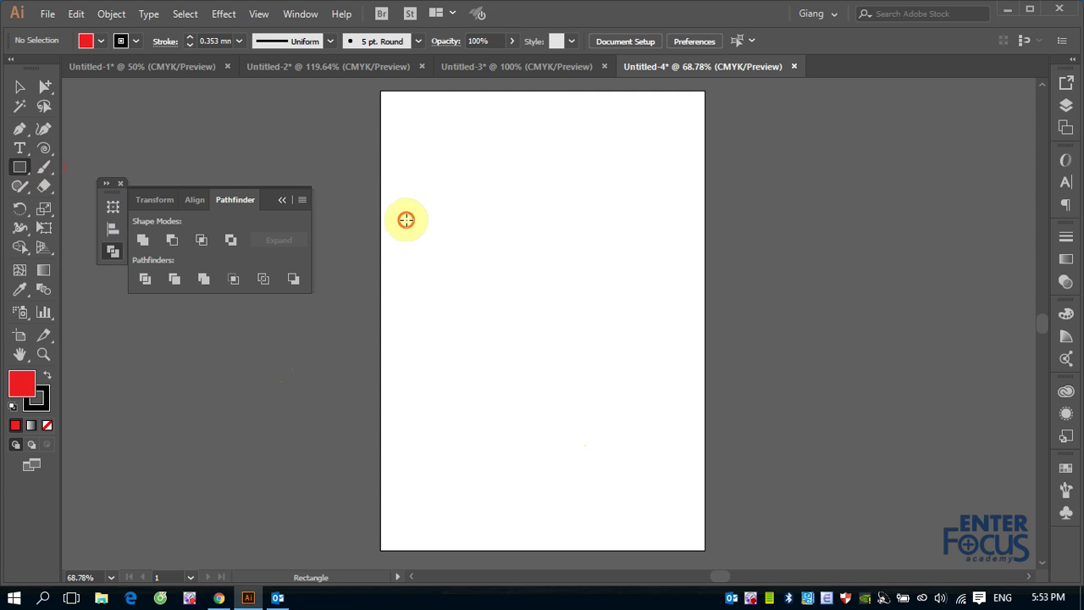
{"action": "left_click_drag", "start_coordinate": [406, 220], "coordinate": [423, 381]}
{"action": "left_click", "coordinate": [20, 87]}
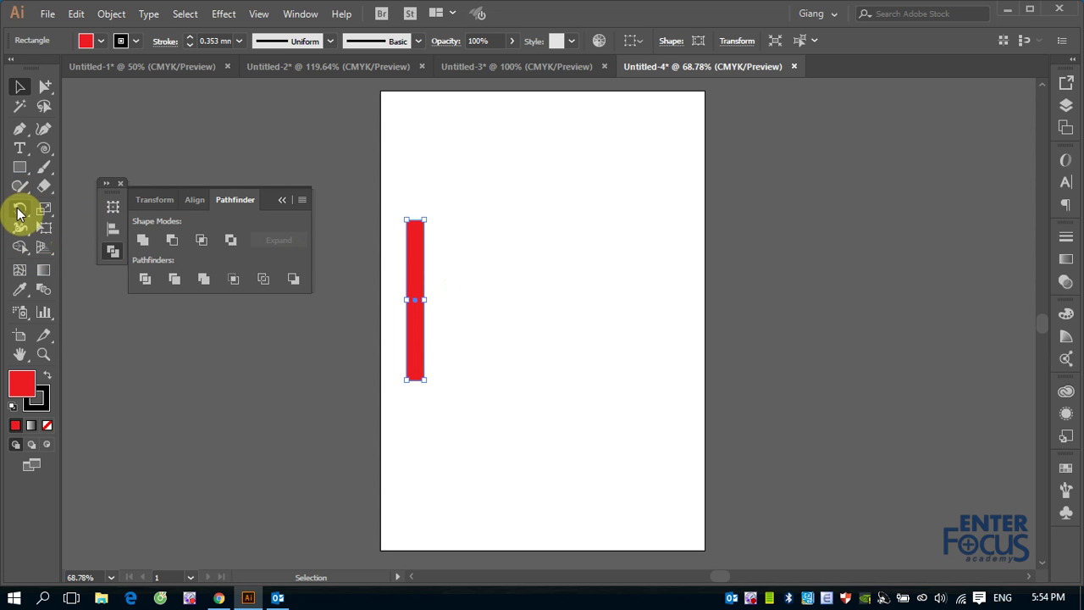
Make a copy of the red bar rotated 90° so it lies horizontally.
{"action": "left_click", "coordinate": [17, 209]}
{"action": "double_click", "coordinate": [17, 209]}
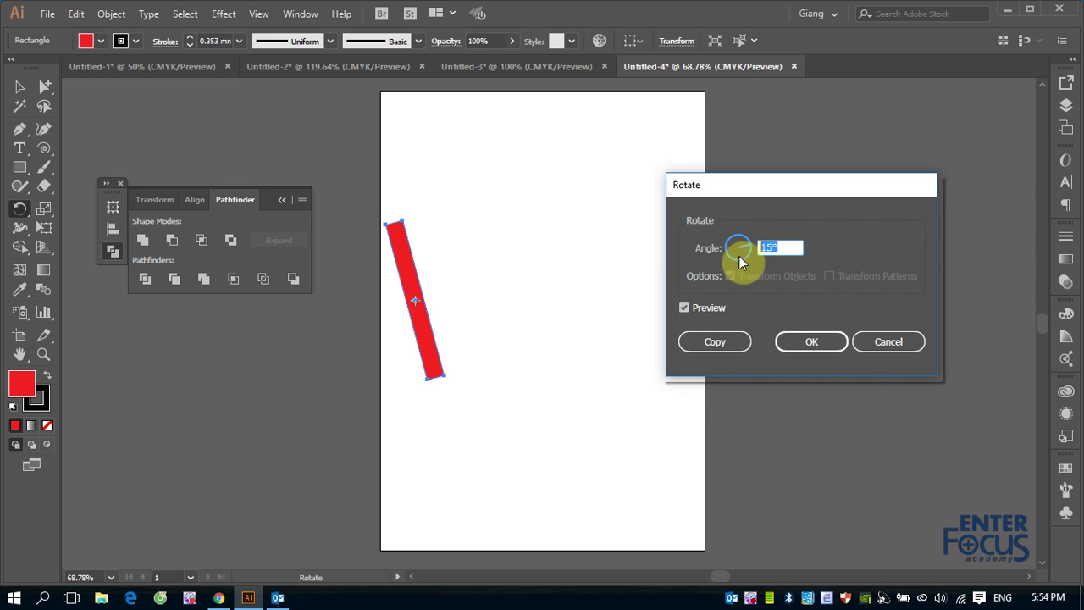
{"action": "type", "text": "90"}
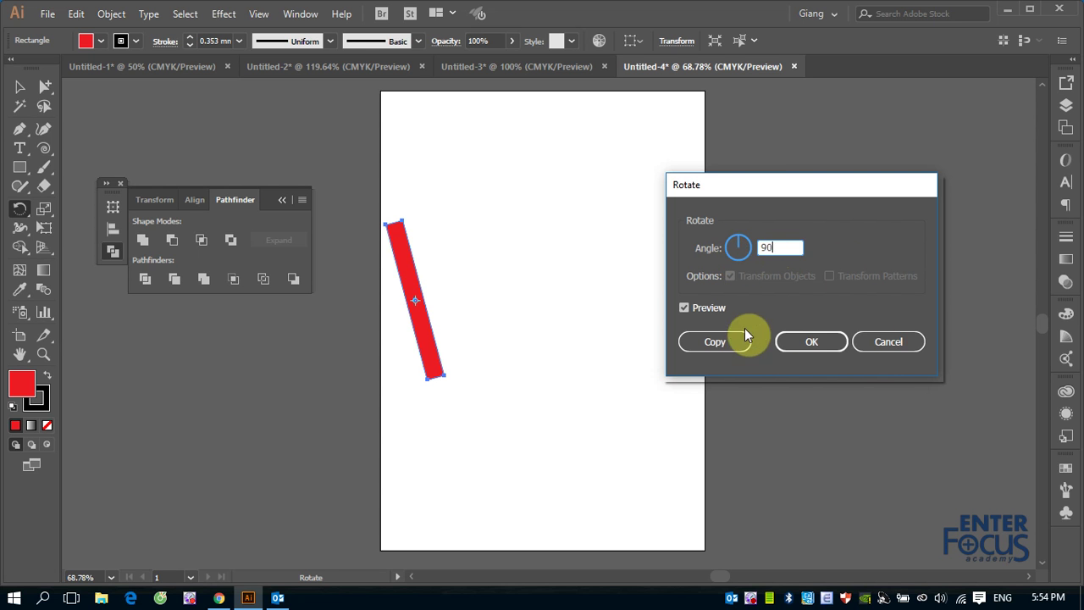
{"action": "left_click", "coordinate": [725, 342]}
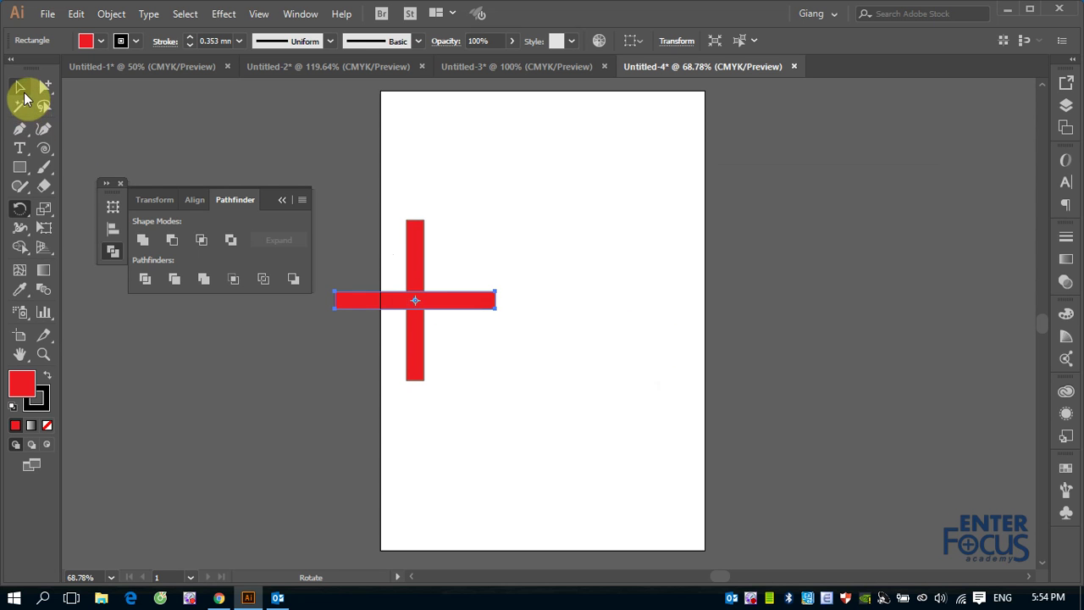
{"action": "left_click", "coordinate": [20, 89]}
Align both bars along their top edges to form a T.
{"action": "left_click", "coordinate": [555, 194]}
{"action": "left_click_drag", "start_coordinate": [367, 194], "coordinate": [492, 386]}
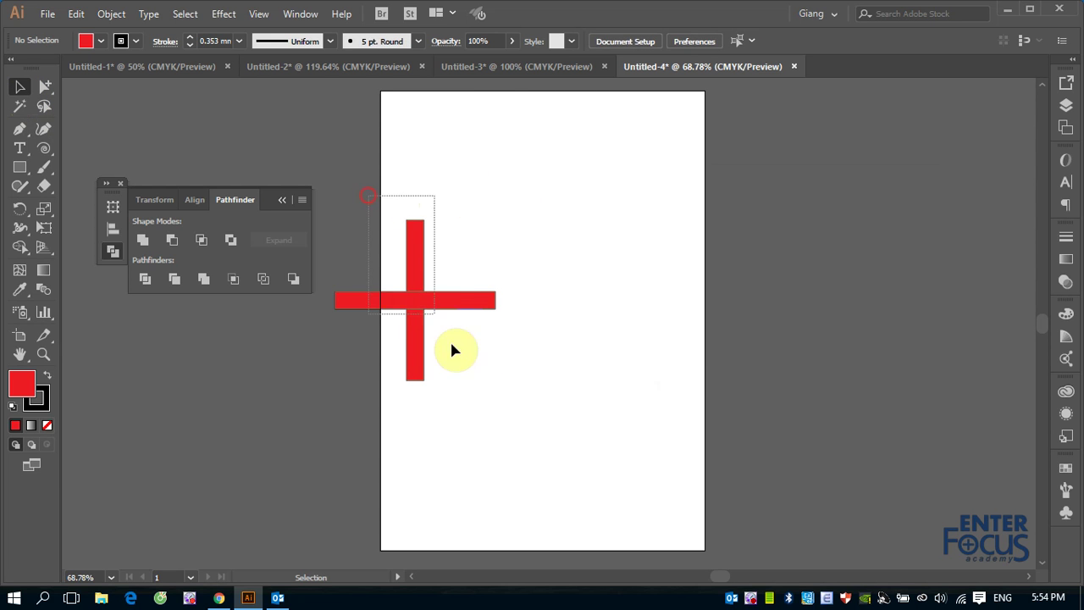
{"action": "left_click", "coordinate": [628, 41]}
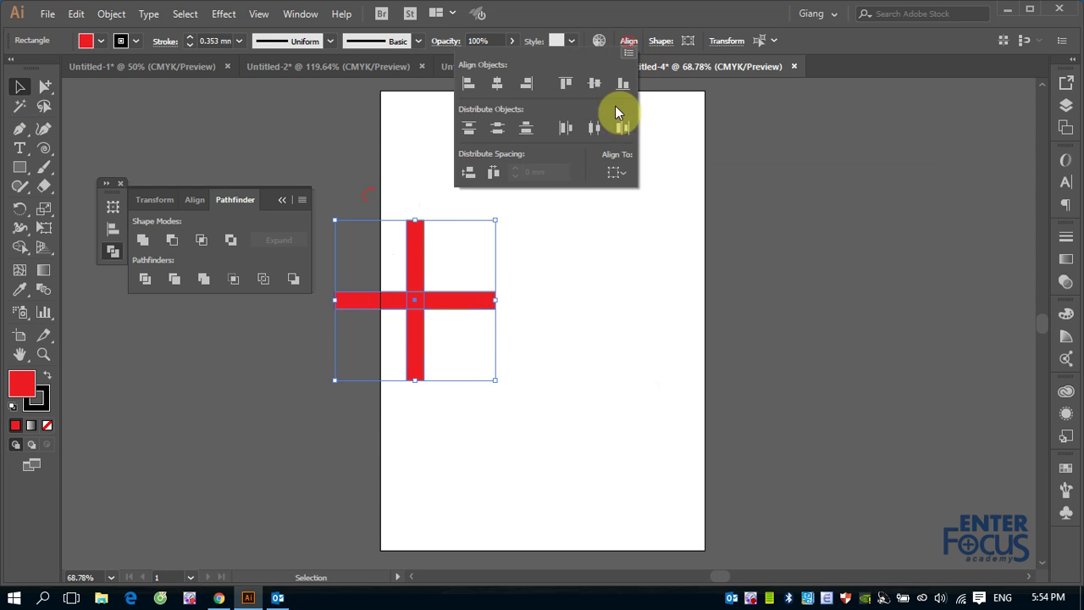
{"action": "left_click", "coordinate": [565, 84]}
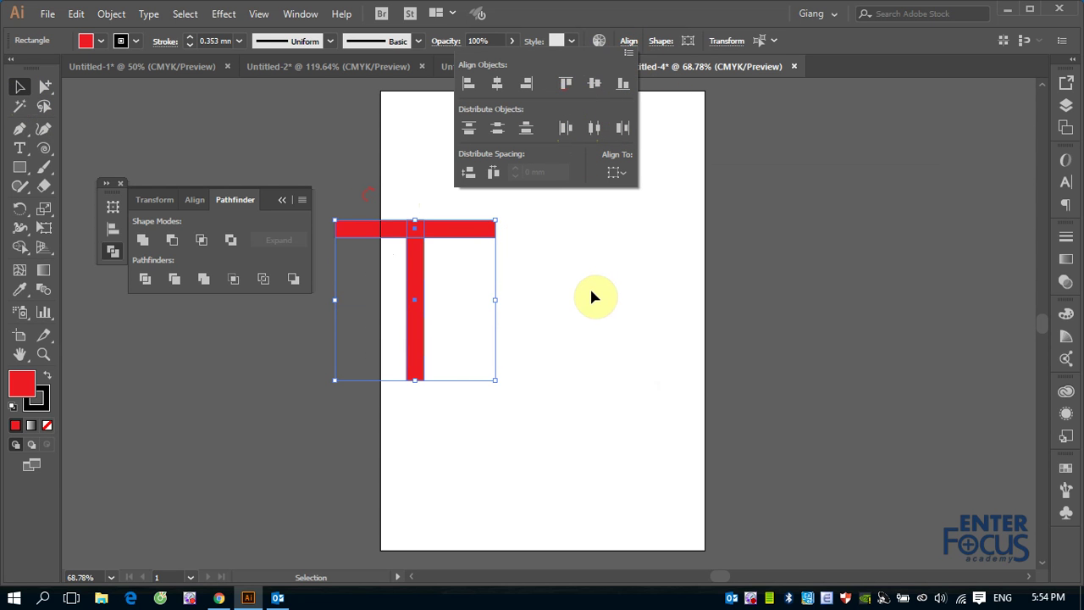
{"action": "key", "text": "Escape"}
{"action": "left_click", "coordinate": [511, 188]}
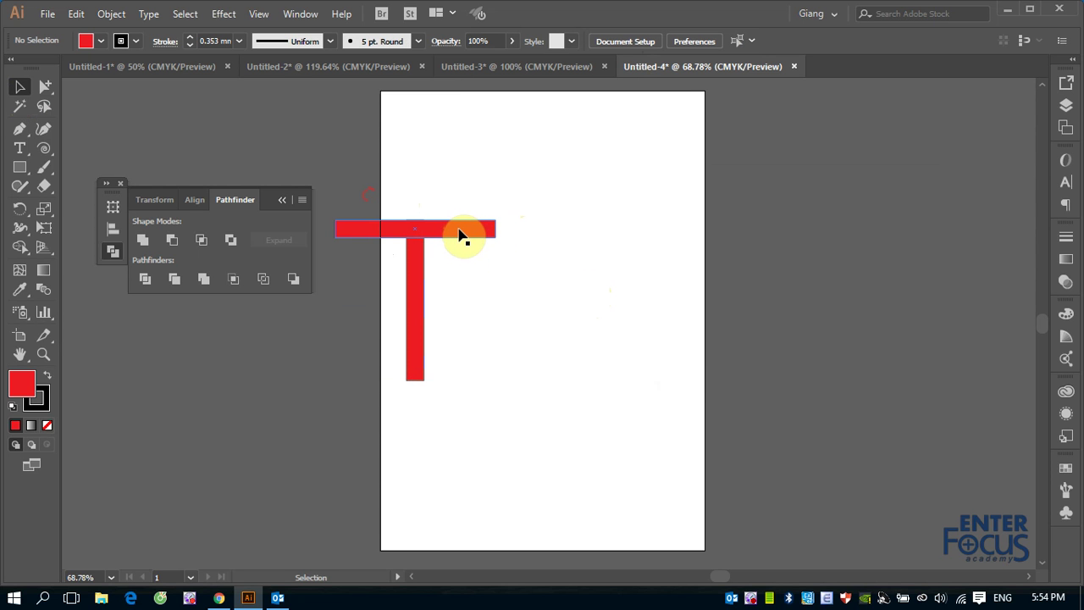
{"action": "left_click", "coordinate": [465, 232]}
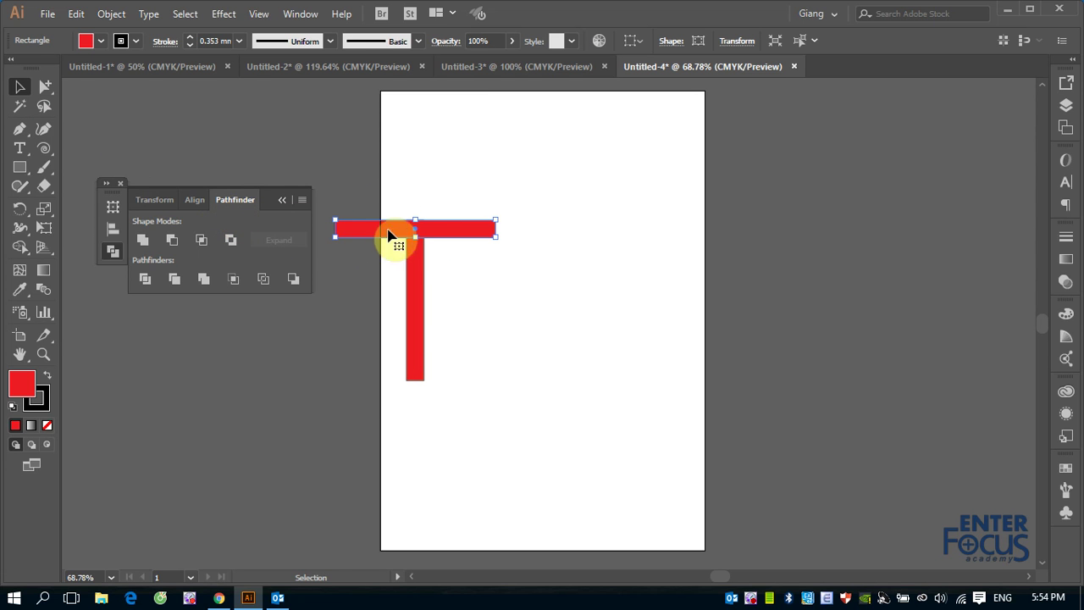
Toggle the bounding box off and on, then Alt-drag the crossbar's left edge inward to shorten it evenly.
{"action": "left_click_drag", "start_coordinate": [326, 199], "coordinate": [501, 271]}
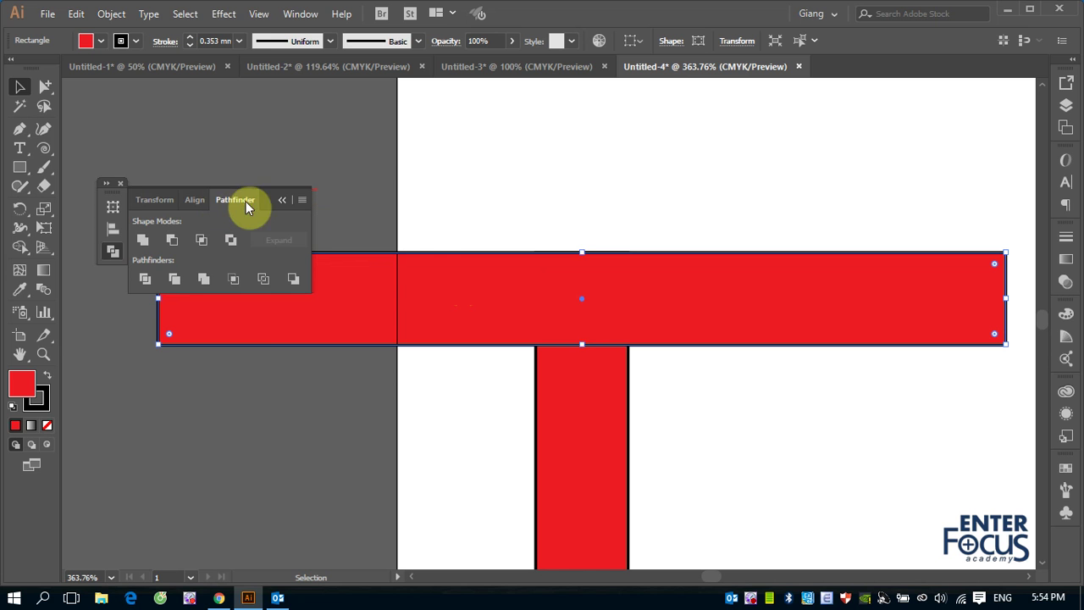
{"action": "left_click", "coordinate": [280, 199]}
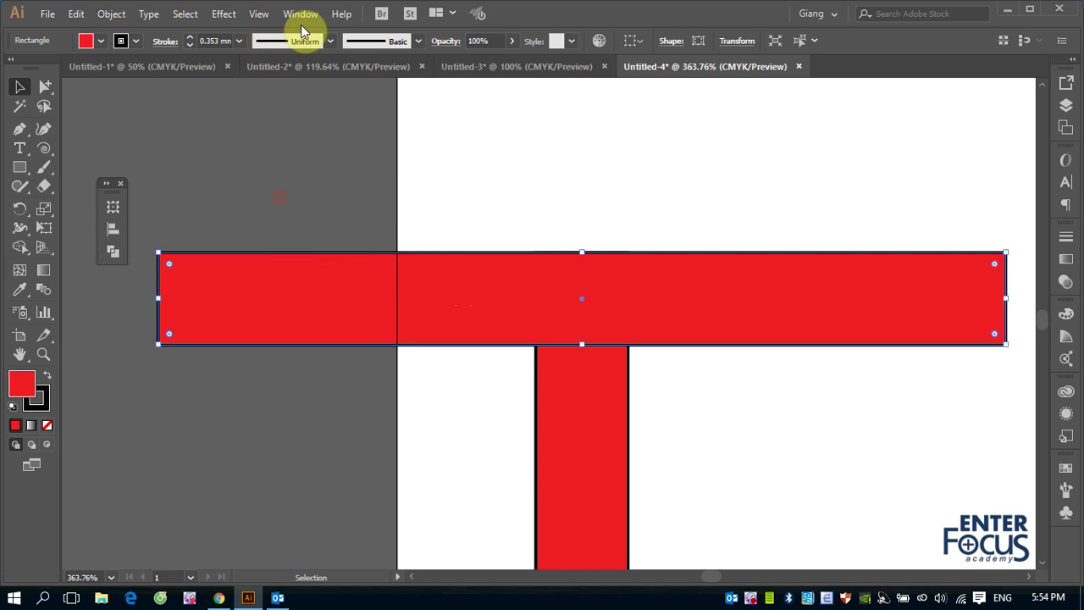
{"action": "left_click", "coordinate": [260, 14]}
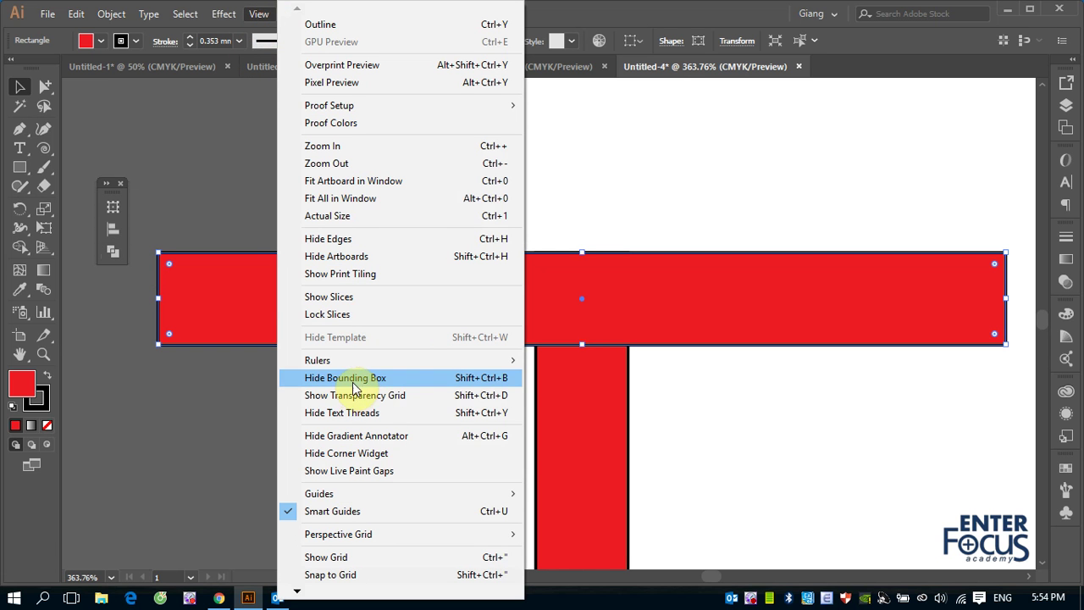
{"action": "left_click", "coordinate": [352, 378]}
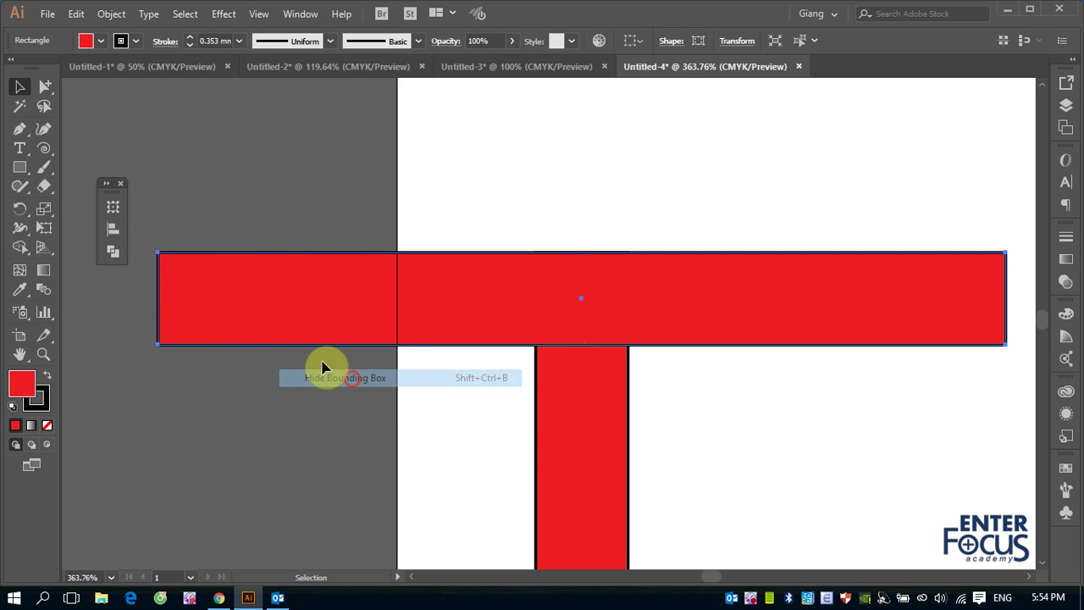
{"action": "left_click", "coordinate": [258, 14]}
{"action": "left_click", "coordinate": [356, 378]}
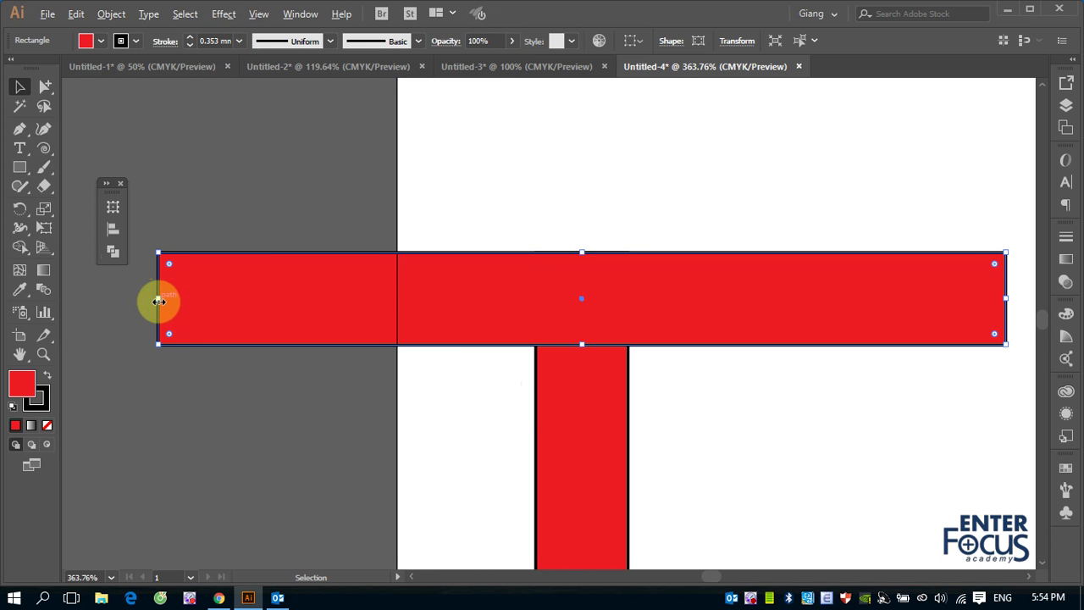
{"action": "left_click_drag", "start_coordinate": [160, 298], "coordinate": [291, 311]}
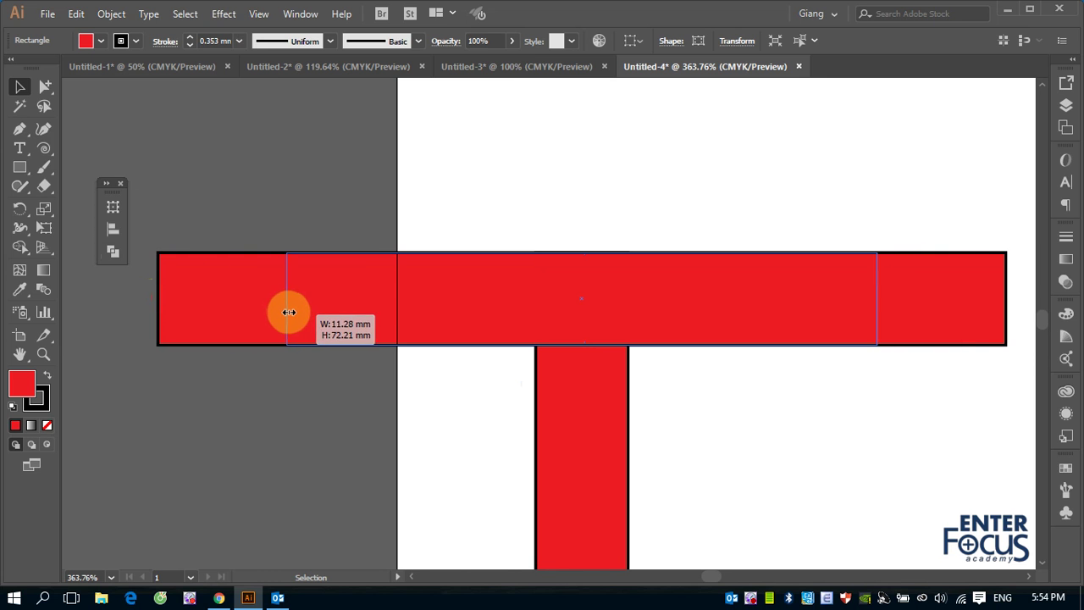
{"action": "left_click_drag", "start_coordinate": [292, 312], "coordinate": [292, 312]}
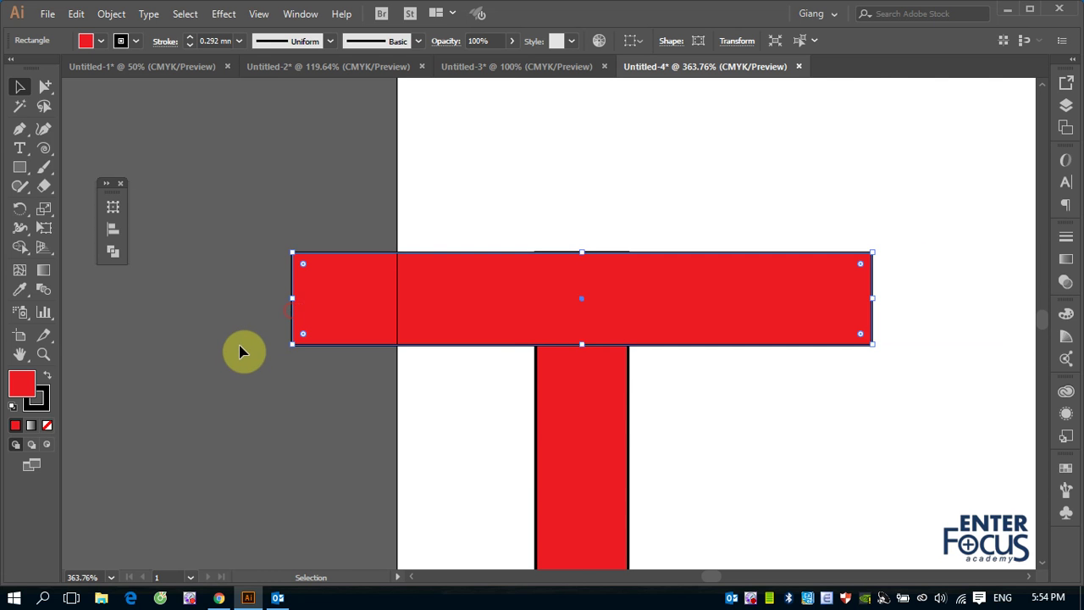
{"action": "key", "text": "ctrl+minus"}
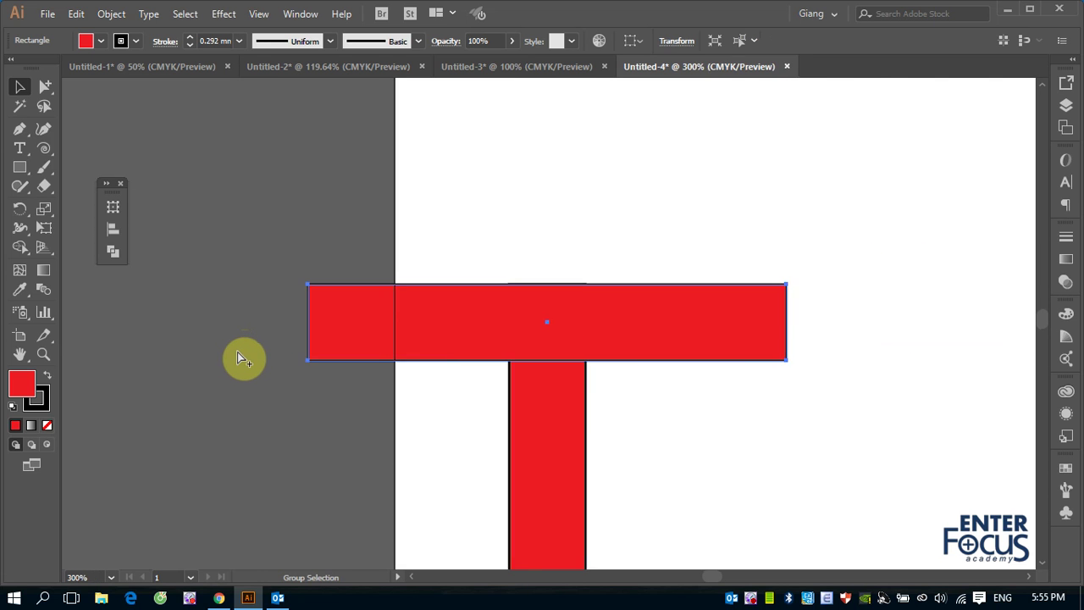
{"action": "key", "text": "ctrl+minus"}
{"action": "key", "text": "ctrl+minus"}
{"action": "key", "text": "ctrl+minus"}
{"action": "key", "text": "ctrl+minus"}
Unite the two bars with Pathfinder into one T path and move it to the upper left.
{"action": "left_click_drag", "start_coordinate": [478, 281], "coordinate": [648, 488]}
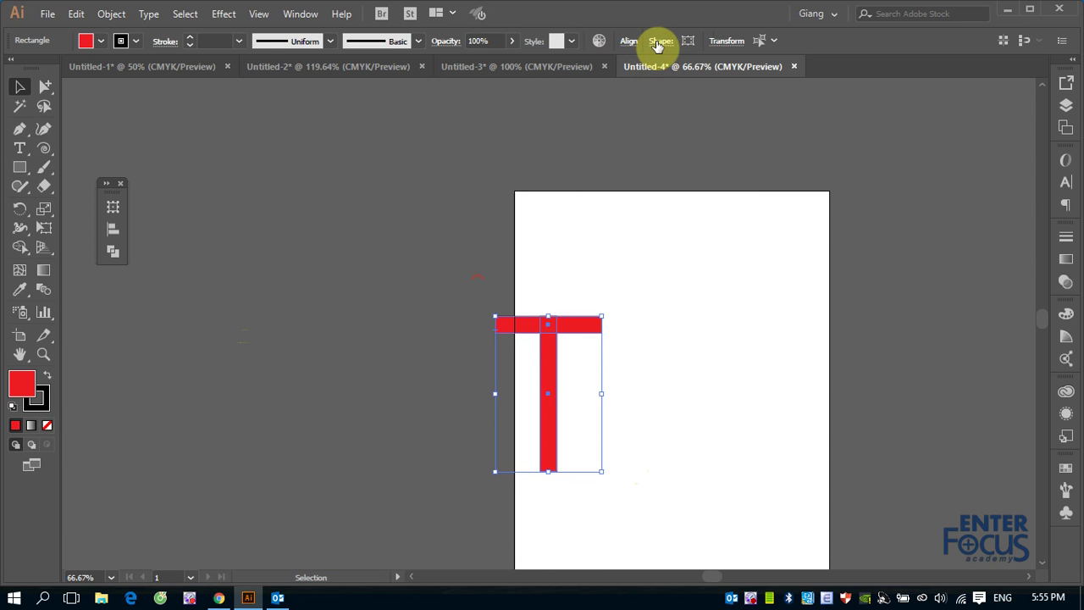
{"action": "left_click", "coordinate": [113, 251]}
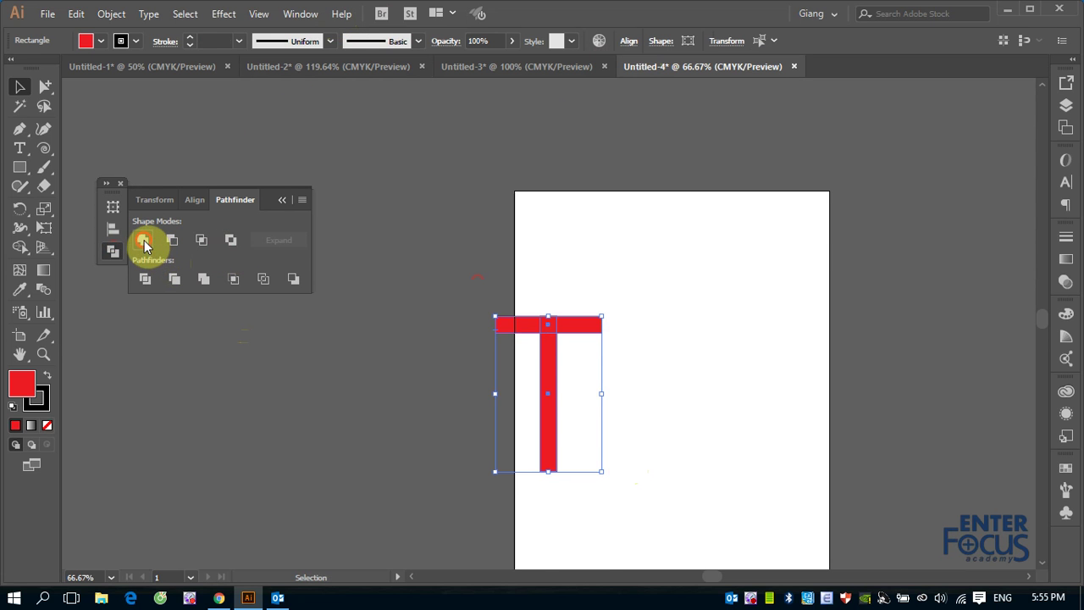
{"action": "left_click", "coordinate": [144, 246]}
{"action": "left_click_drag", "start_coordinate": [557, 319], "coordinate": [408, 171]}
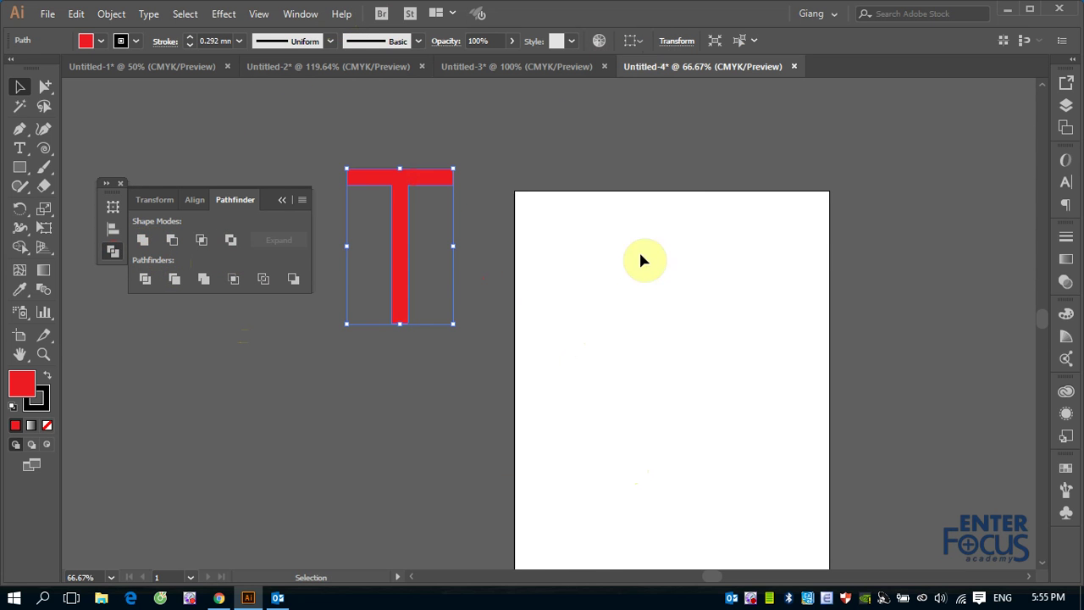
{"action": "left_click", "coordinate": [664, 178]}
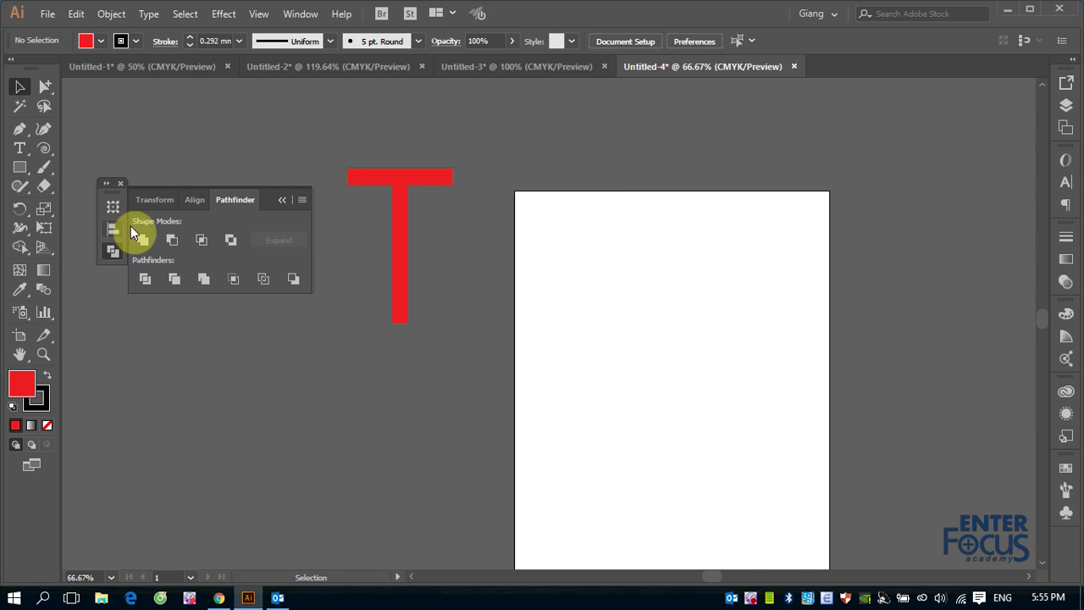
Paste a red bar, duplicate it three times, and rotate the three copies to horizontal.
{"action": "key", "text": "ctrl+v"}
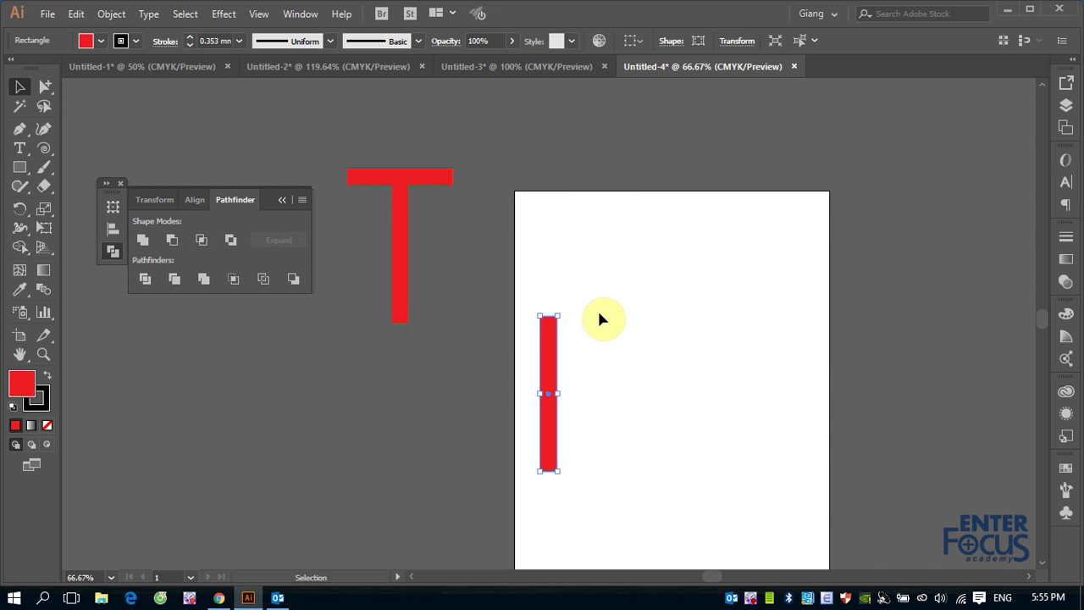
{"action": "mouse_move", "coordinate": [551, 365]}
{"action": "left_mouse_down"}
{"action": "mouse_move", "coordinate": [621, 352]}
{"action": "mouse_move", "coordinate": [710, 361]}
{"action": "left_mouse_up"}
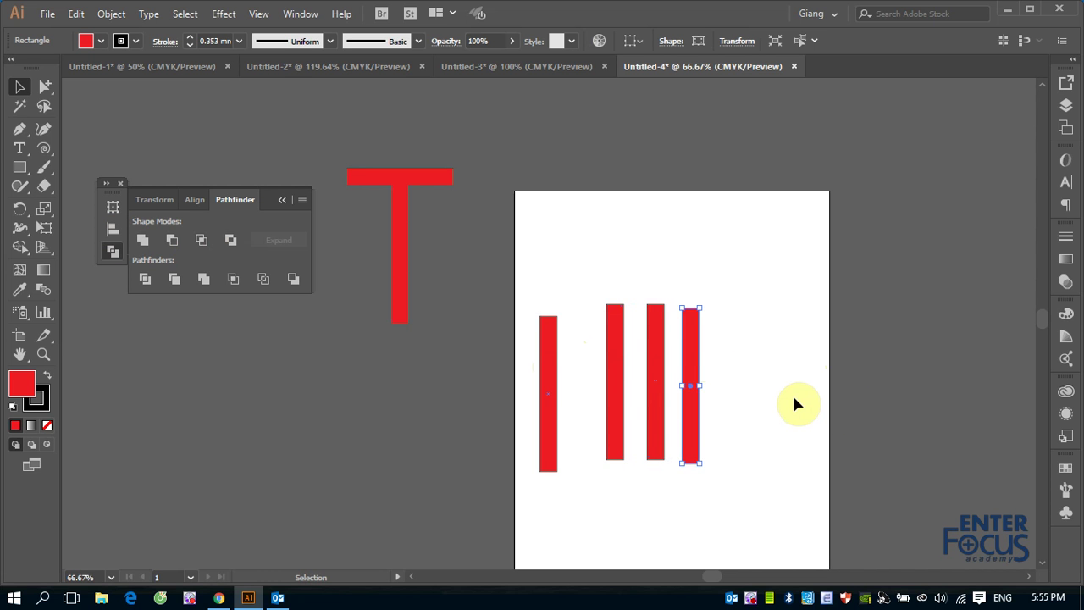
{"action": "left_click_drag", "start_coordinate": [593, 283], "coordinate": [748, 483]}
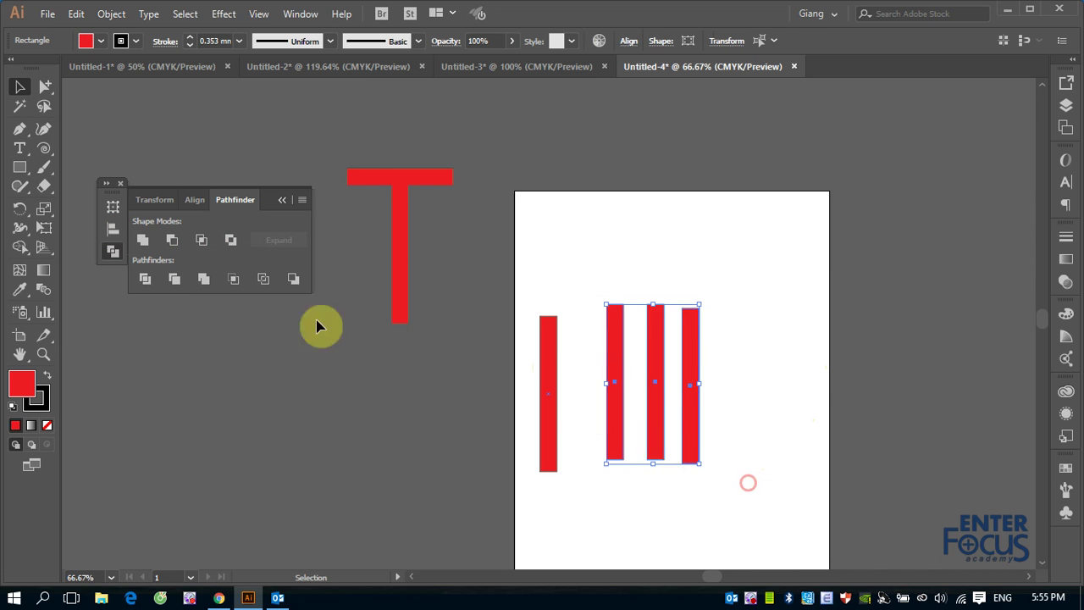
{"action": "double_click", "coordinate": [19, 208]}
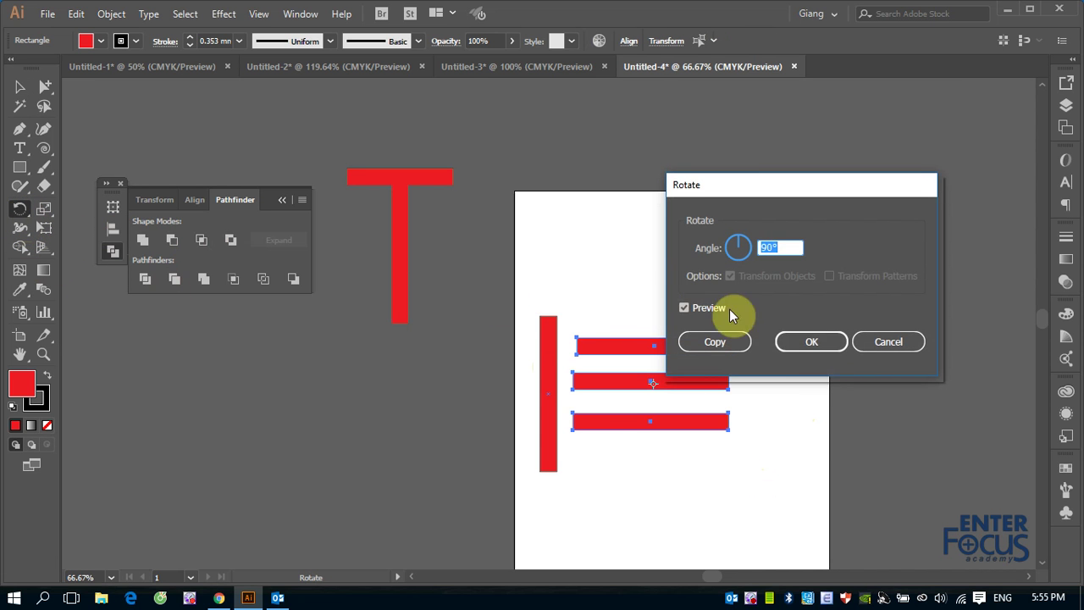
{"action": "left_click", "coordinate": [811, 341]}
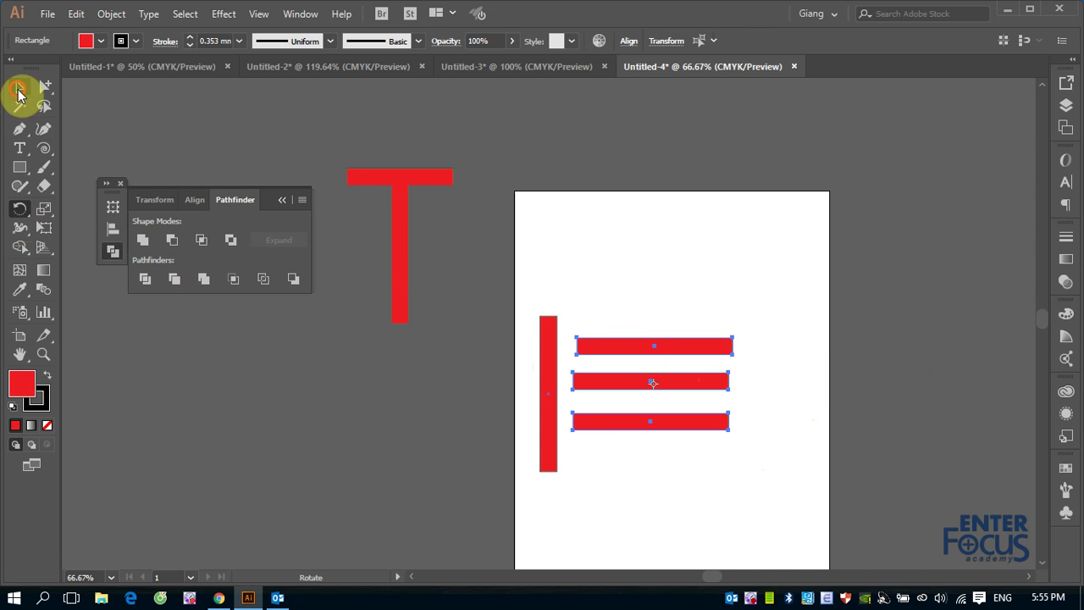
{"action": "left_click", "coordinate": [18, 88]}
Align the left edges of all four bars with the vertical bar.
{"action": "left_click_drag", "start_coordinate": [524, 268], "coordinate": [786, 528]}
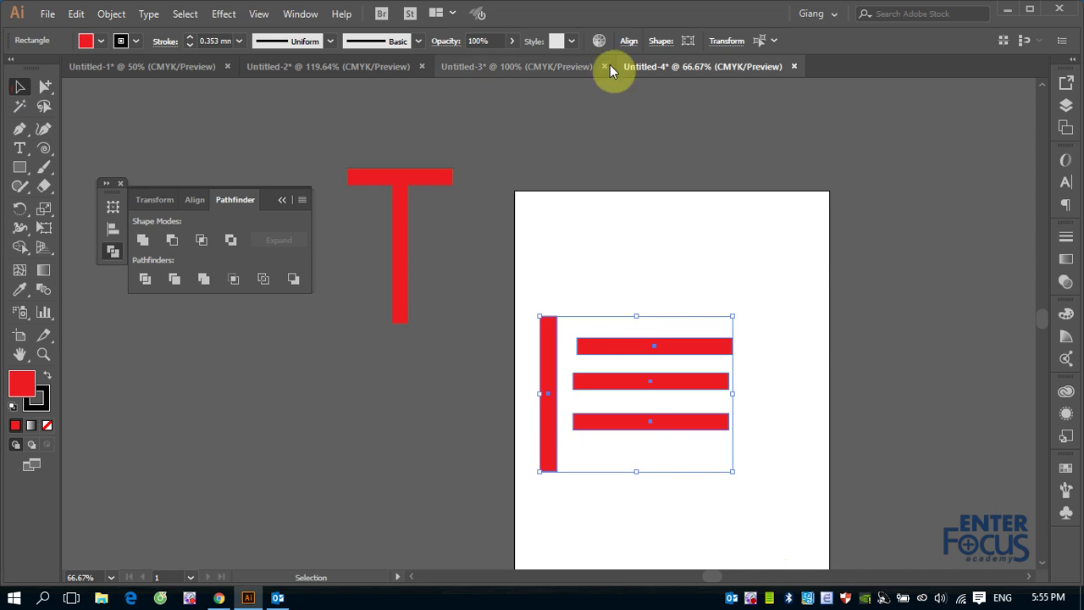
{"action": "left_click", "coordinate": [628, 41]}
{"action": "left_click", "coordinate": [468, 83]}
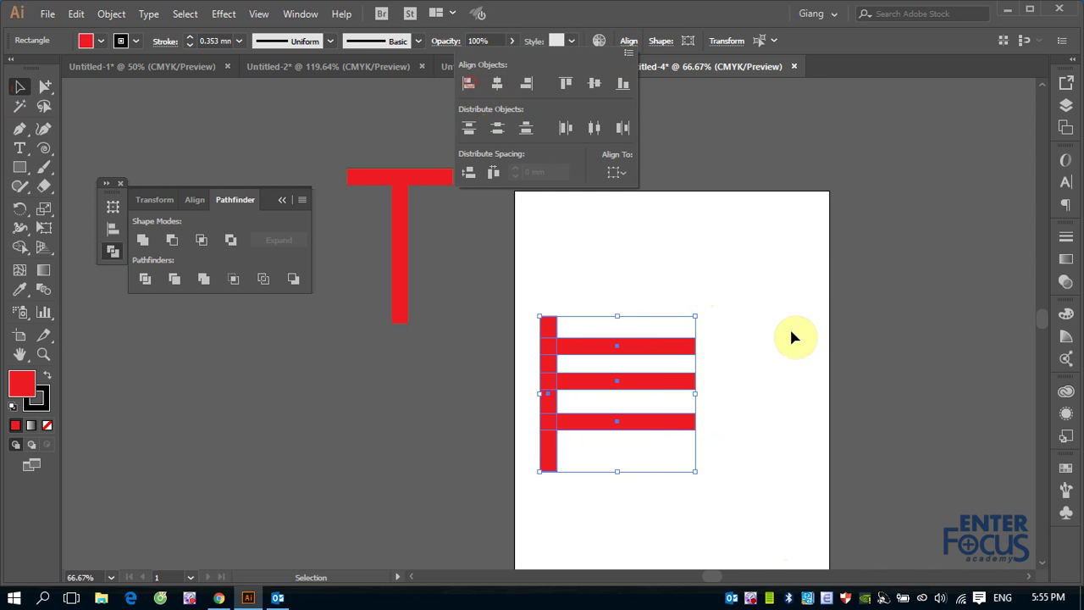
{"action": "left_click", "coordinate": [774, 291]}
{"action": "left_click", "coordinate": [678, 249]}
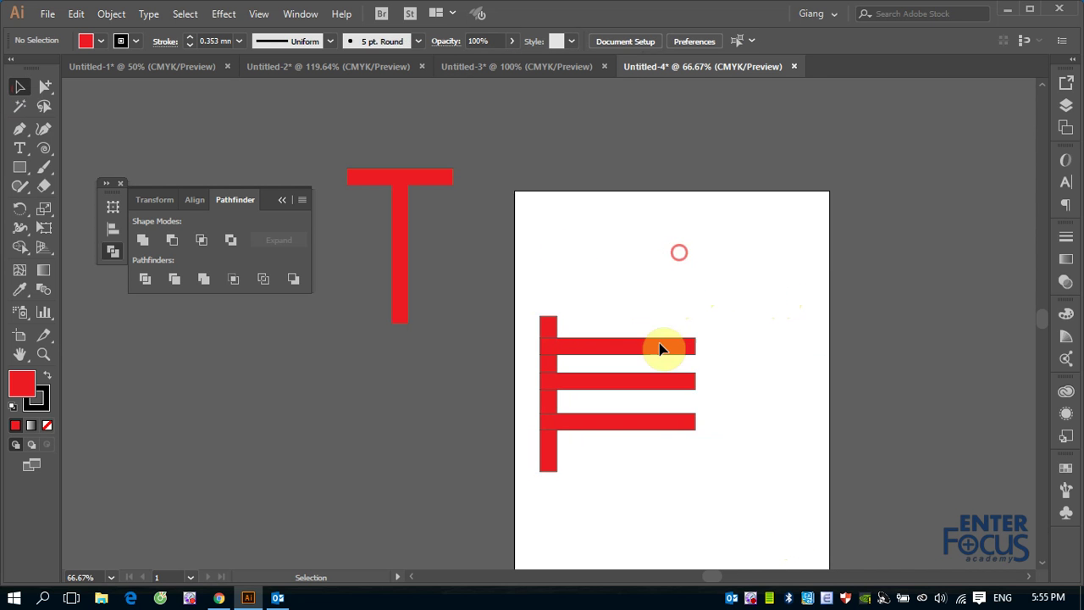
Align the top bar to the vertical bar's top and the third bar to its bottom.
{"action": "left_click", "coordinate": [648, 353]}
{"action": "left_click", "coordinate": [550, 331], "text": "shift"}
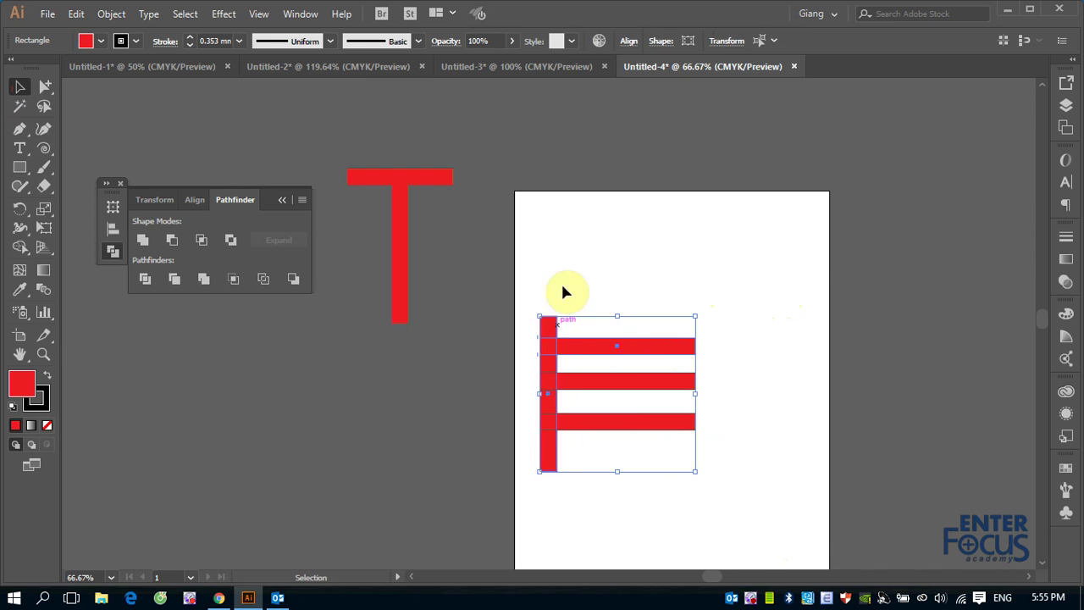
{"action": "left_click", "coordinate": [630, 40]}
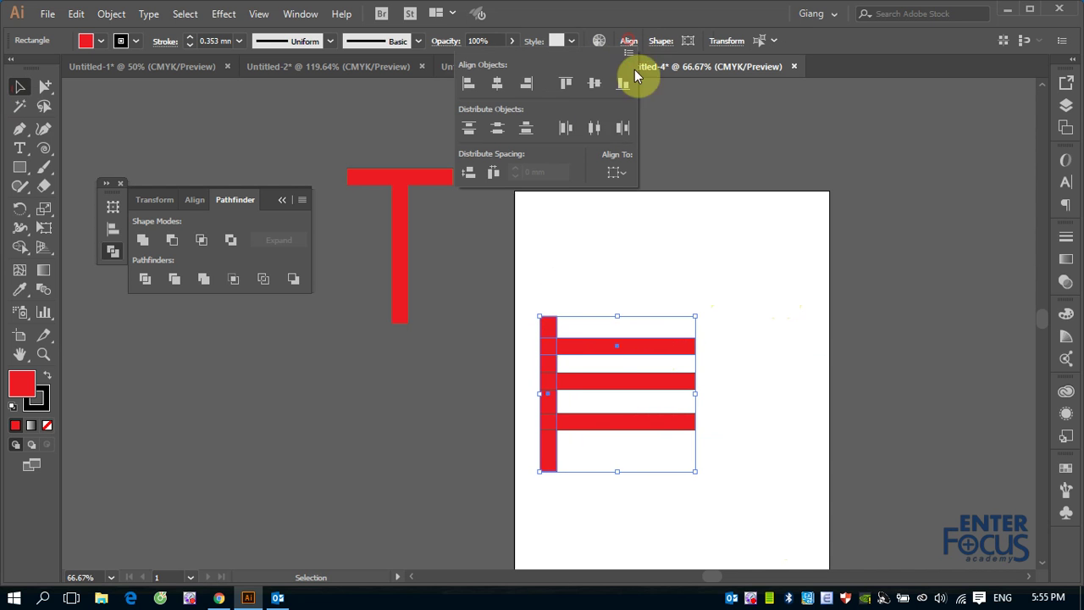
{"action": "left_click", "coordinate": [565, 83]}
{"action": "left_click", "coordinate": [630, 269]}
{"action": "left_click", "coordinate": [624, 423]}
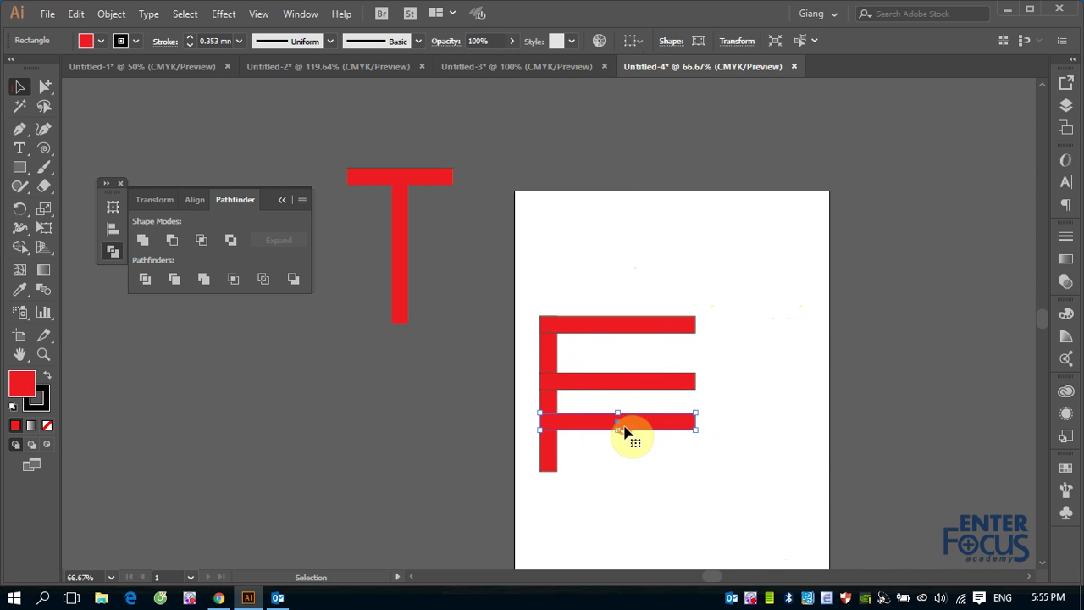
{"action": "left_click", "coordinate": [551, 363], "text": "shift"}
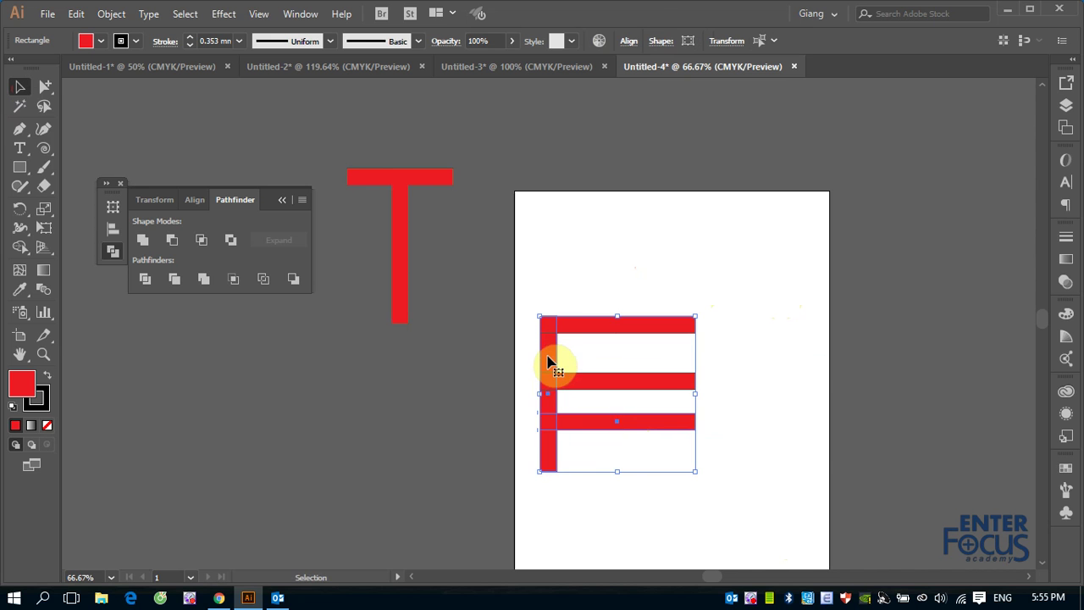
{"action": "left_click", "coordinate": [631, 40]}
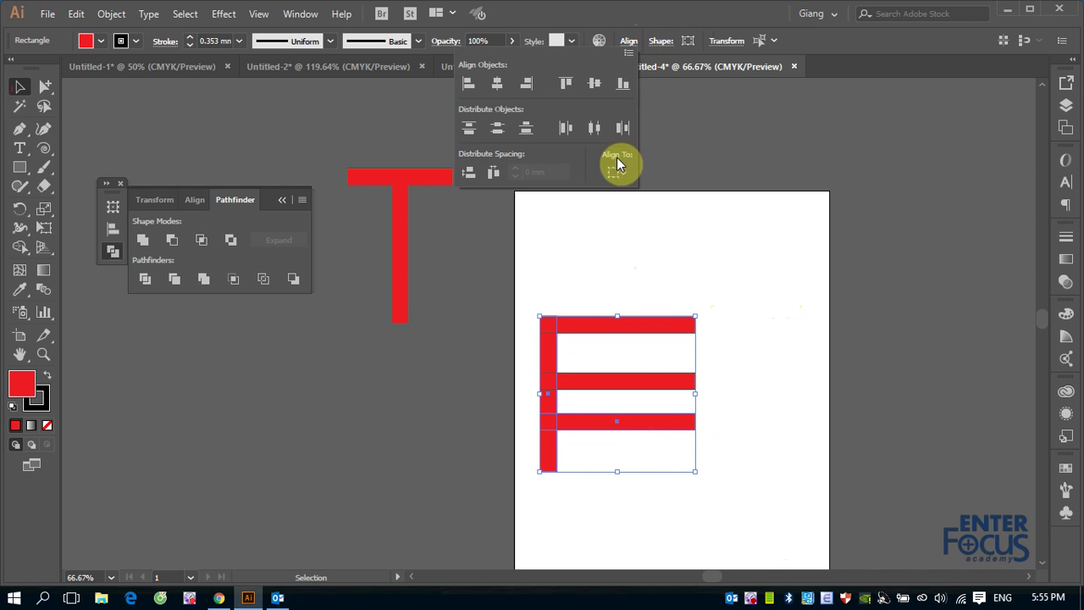
{"action": "left_click", "coordinate": [623, 83]}
{"action": "left_click", "coordinate": [737, 229]}
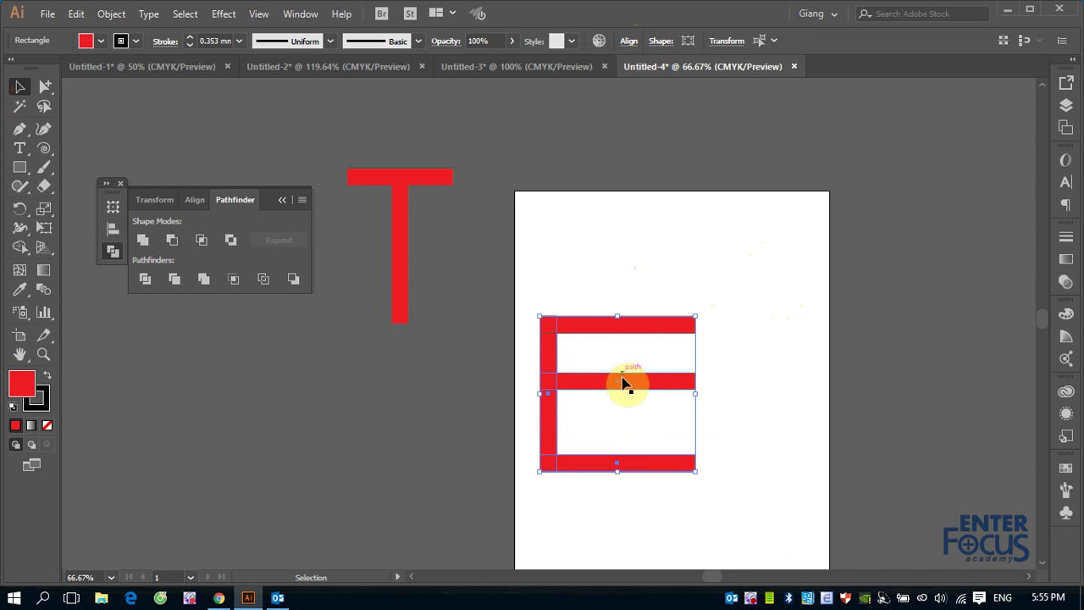
Centre the middle bar vertically on the E.
{"action": "left_click", "coordinate": [635, 383]}
{"action": "left_click", "coordinate": [548, 356], "text": "shift"}
{"action": "left_click", "coordinate": [630, 41]}
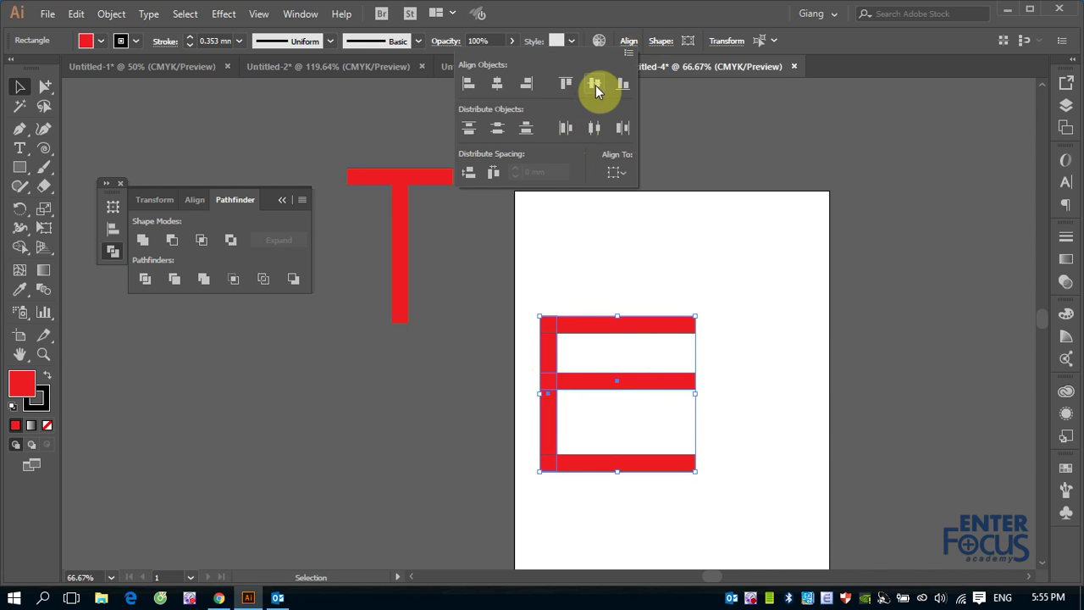
{"action": "left_click", "coordinate": [720, 270]}
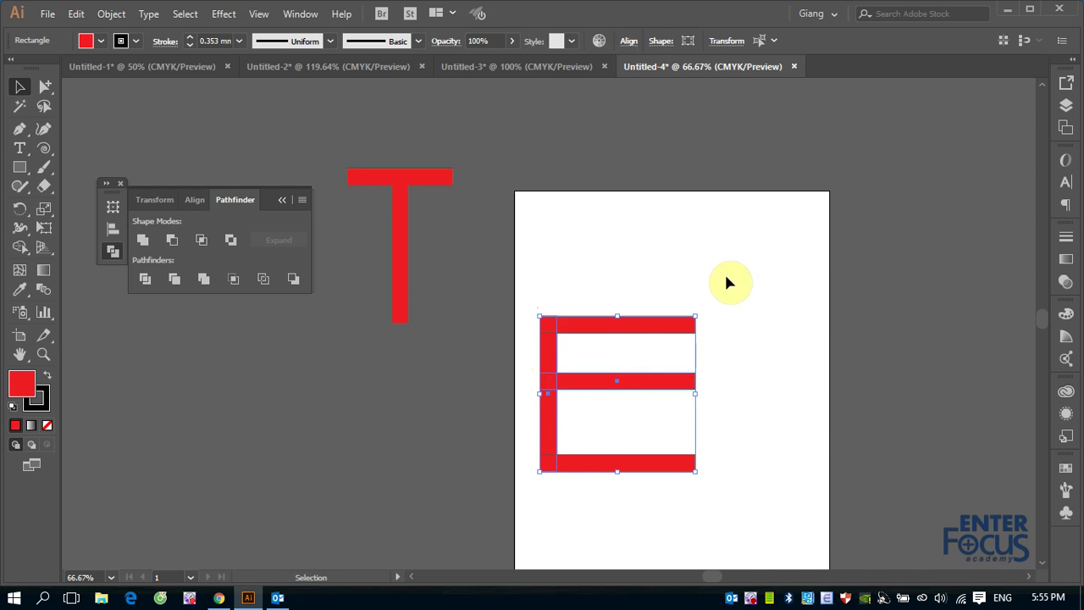
{"action": "left_click", "coordinate": [788, 341]}
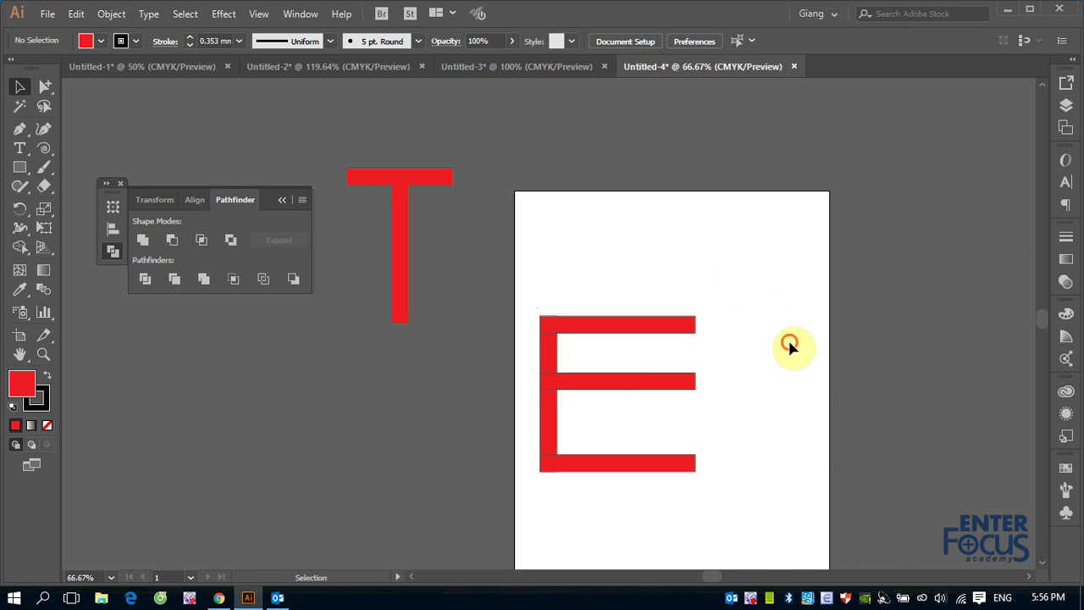
{"action": "left_click", "coordinate": [652, 388]}
{"action": "left_click", "coordinate": [555, 358], "text": "shift"}
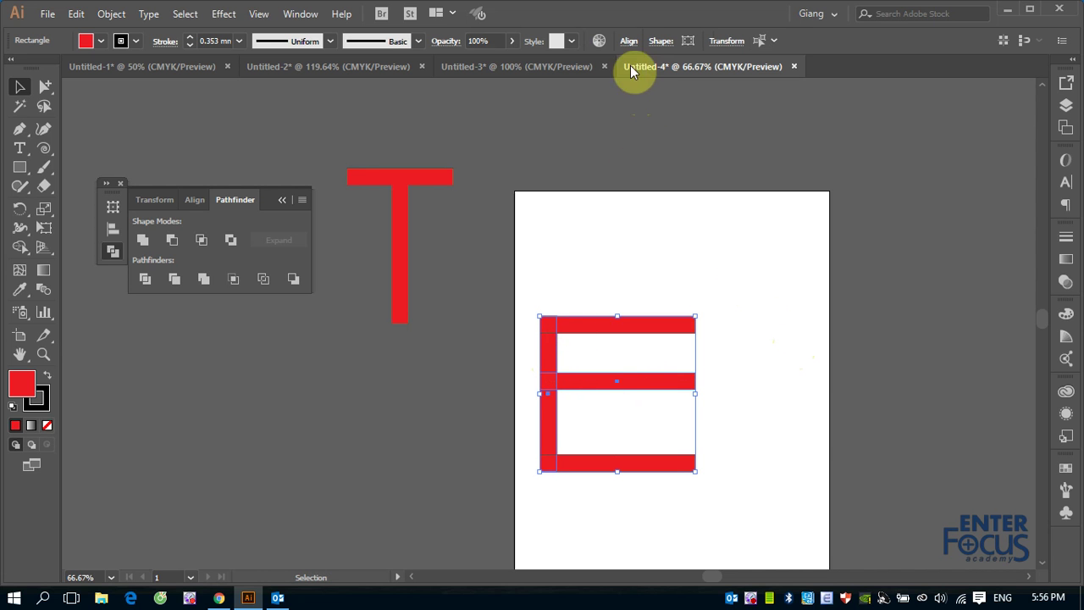
{"action": "left_click", "coordinate": [629, 42]}
{"action": "left_click", "coordinate": [593, 85]}
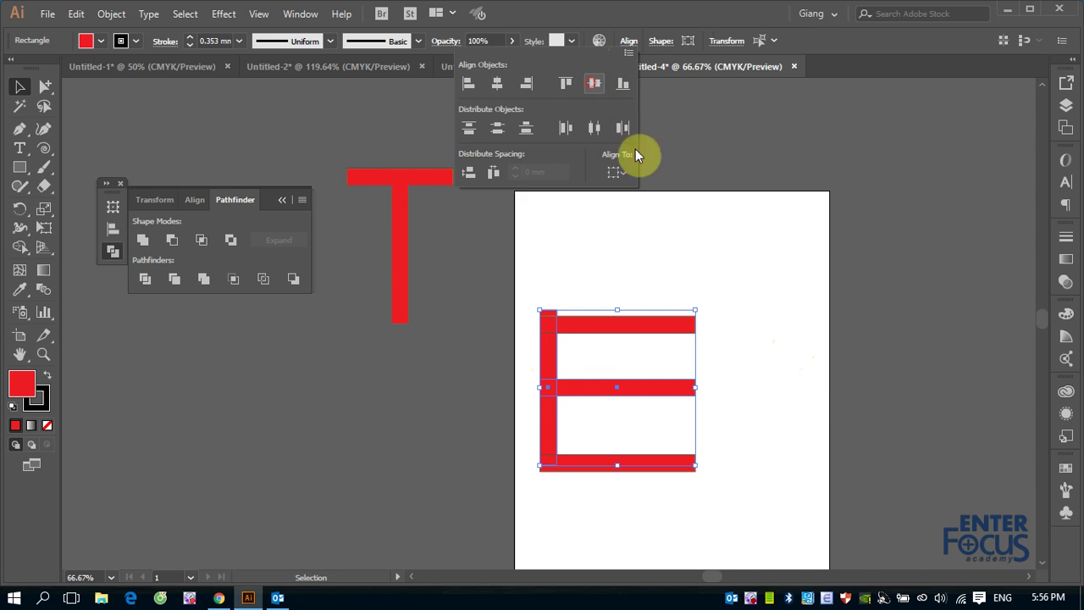
{"action": "key", "text": "ctrl"}
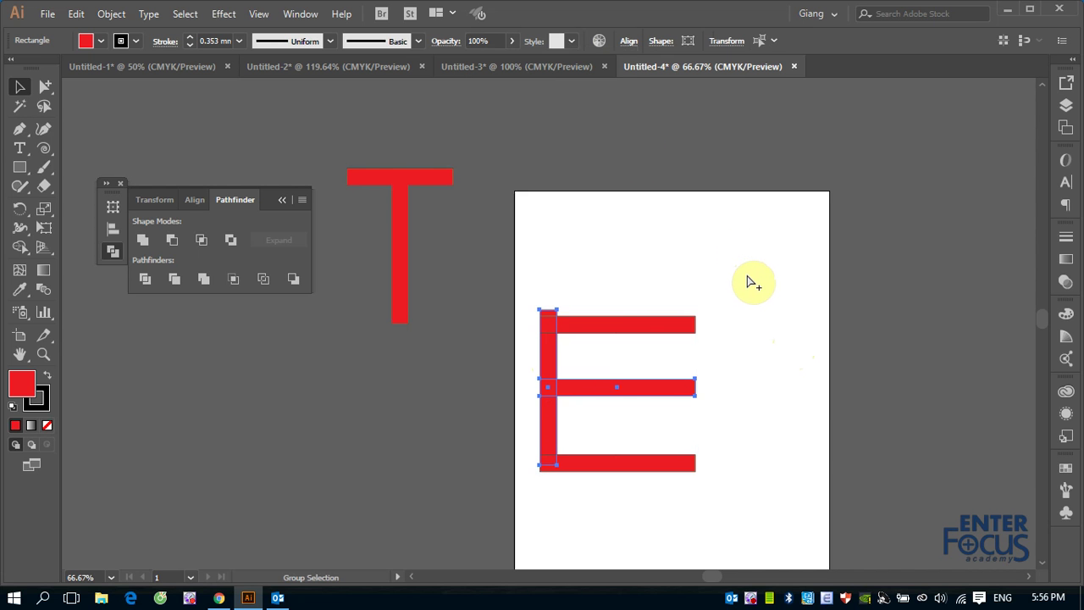
Re-centre the middle bar vertically, using the vertical bar as the key object.
{"action": "left_click", "coordinate": [749, 282]}
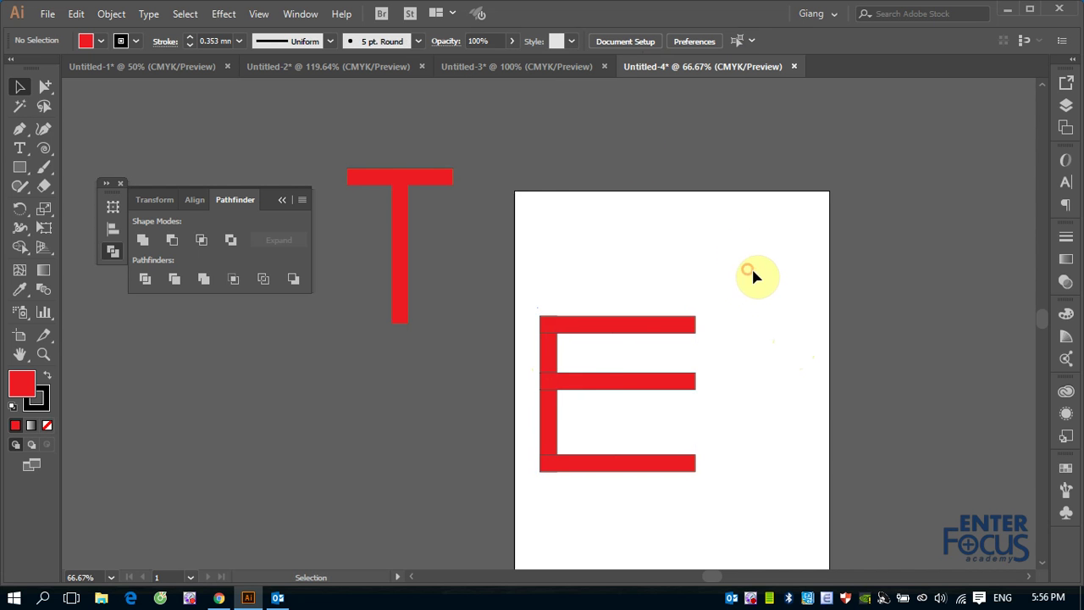
{"action": "left_click", "coordinate": [557, 364], "text": "shift"}
{"action": "left_click", "coordinate": [556, 364]}
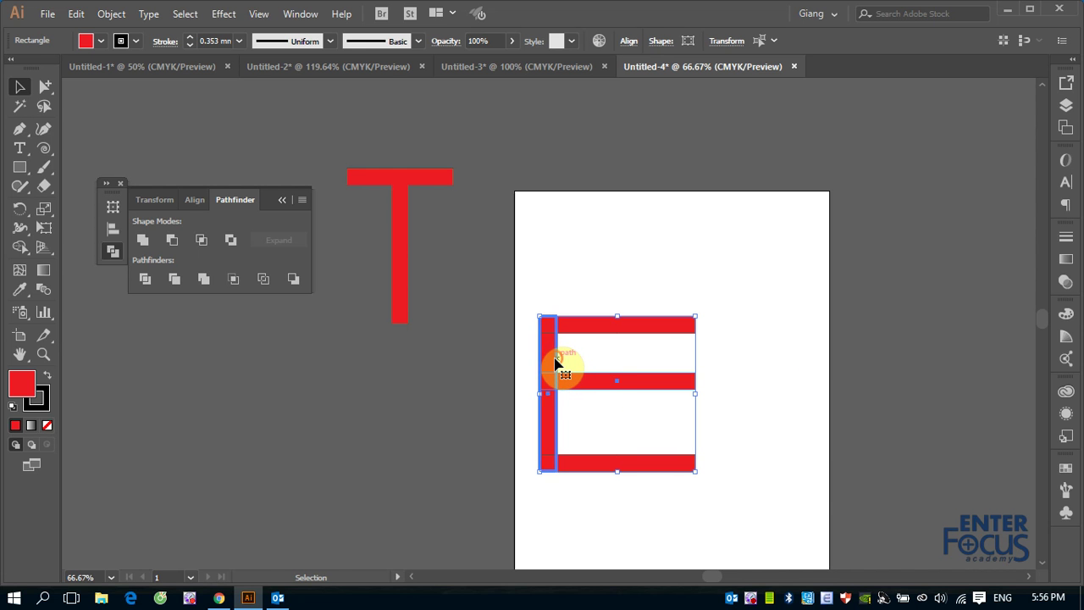
{"action": "left_click", "coordinate": [628, 47]}
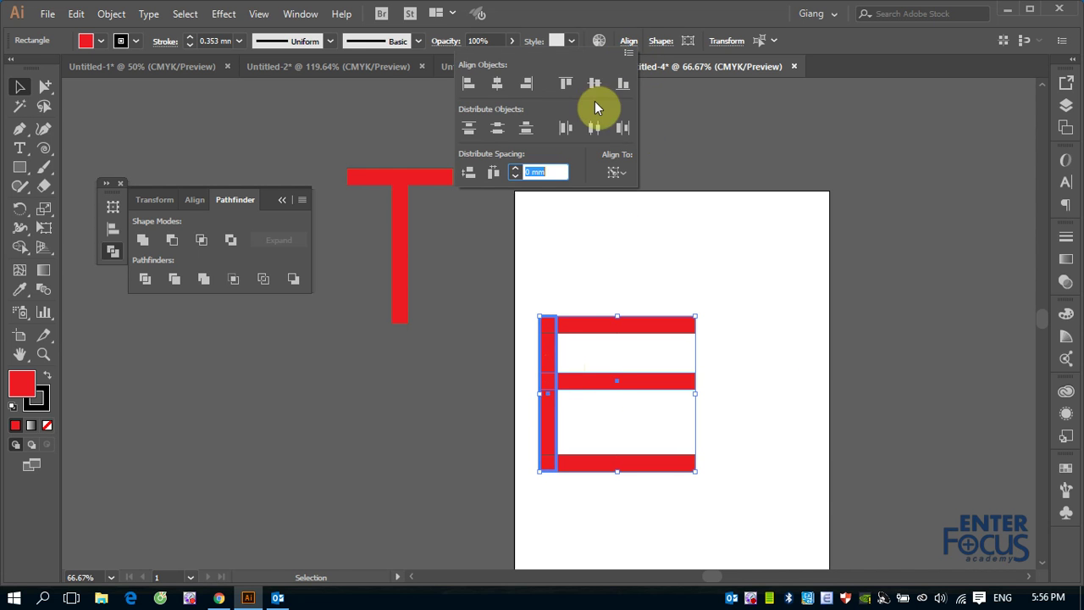
{"action": "left_click", "coordinate": [594, 83]}
{"action": "left_click", "coordinate": [743, 260]}
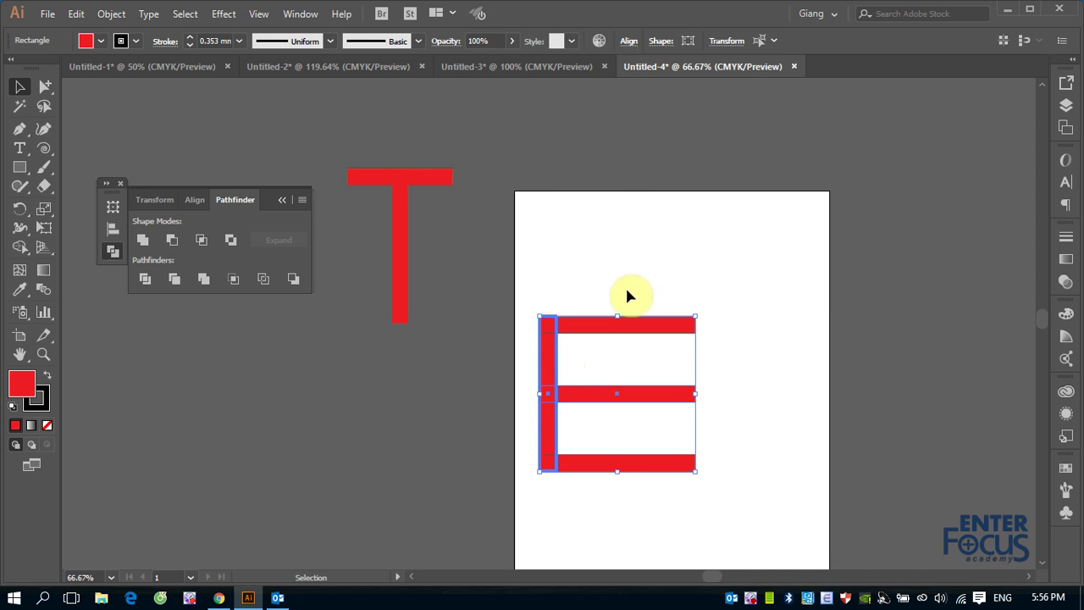
{"action": "left_click", "coordinate": [688, 264]}
Make the E narrower, unite its bars into one shape, and move it beneath the T.
{"action": "left_click_drag", "start_coordinate": [670, 291], "coordinate": [717, 494]}
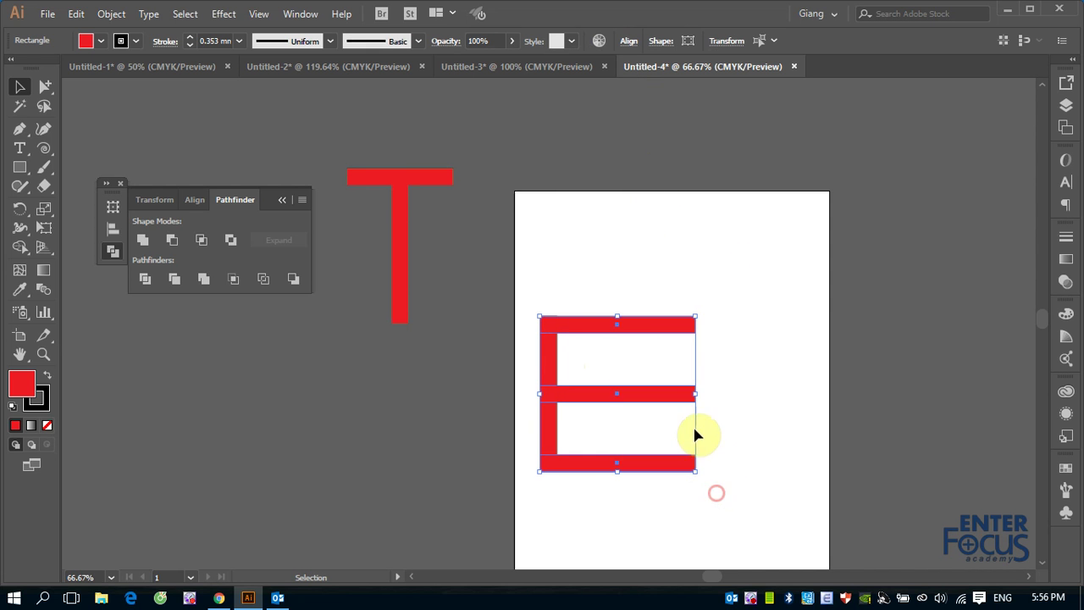
{"action": "left_click_drag", "start_coordinate": [695, 396], "coordinate": [626, 394]}
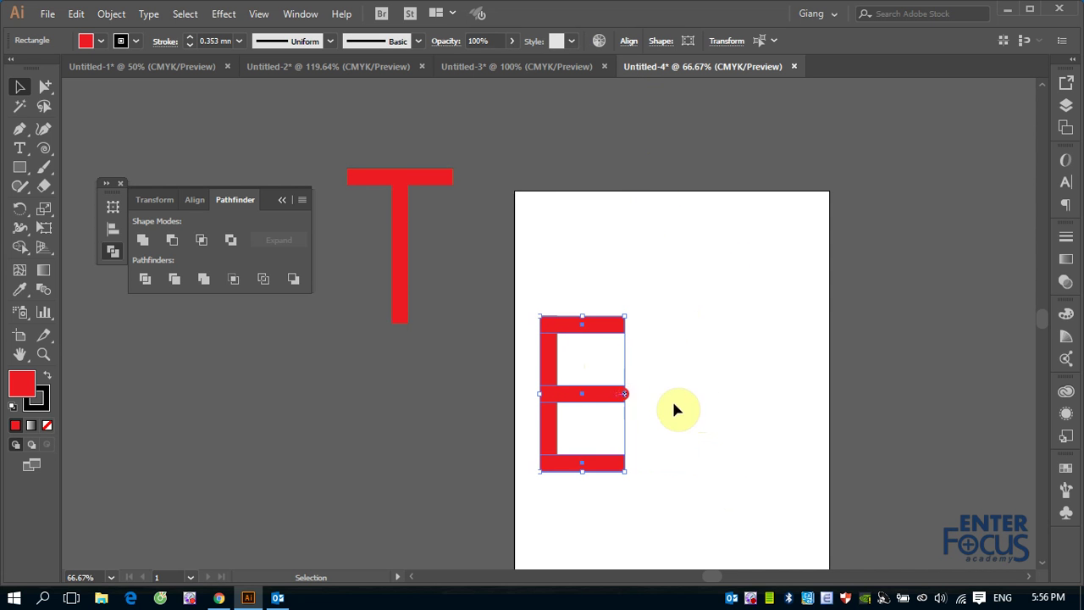
{"action": "left_click", "coordinate": [707, 393]}
{"action": "left_click_drag", "start_coordinate": [597, 432], "coordinate": [653, 494]}
{"action": "left_click", "coordinate": [142, 240]}
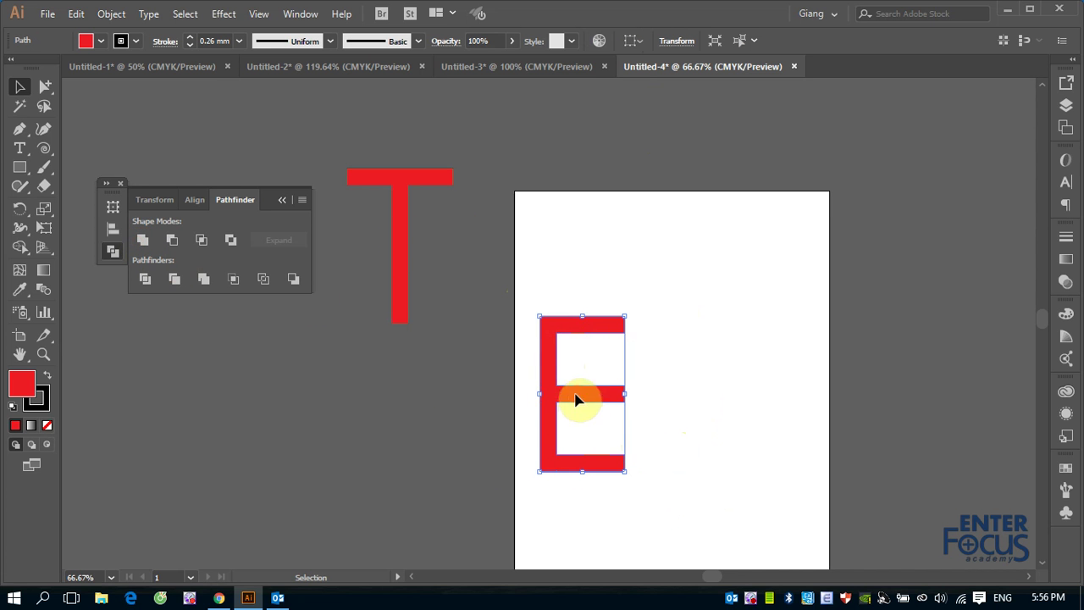
{"action": "left_click_drag", "start_coordinate": [575, 395], "coordinate": [405, 420]}
{"action": "left_click", "coordinate": [686, 392]}
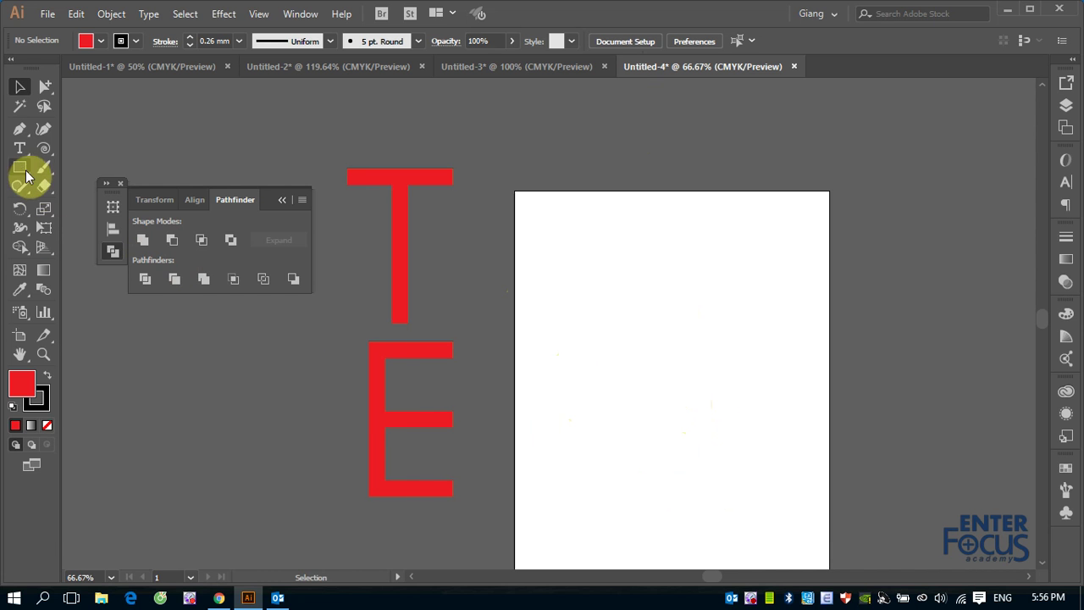
Draw a large red circle on the artboard with the Ellipse Tool.
{"action": "left_click_drag", "start_coordinate": [23, 172], "coordinate": [69, 206]}
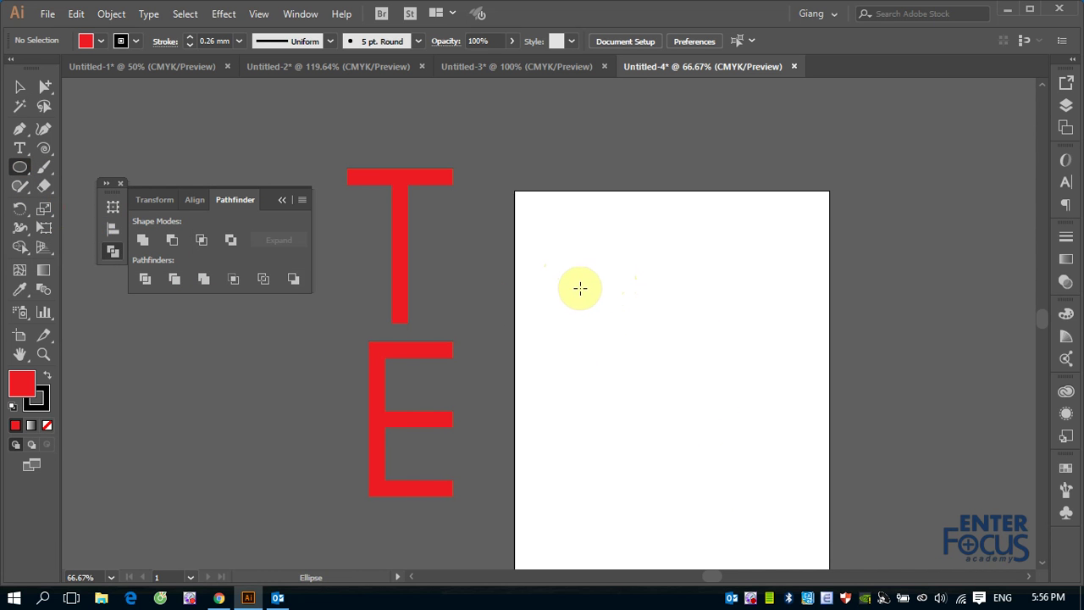
{"action": "left_click_drag", "start_coordinate": [579, 270], "coordinate": [706, 454]}
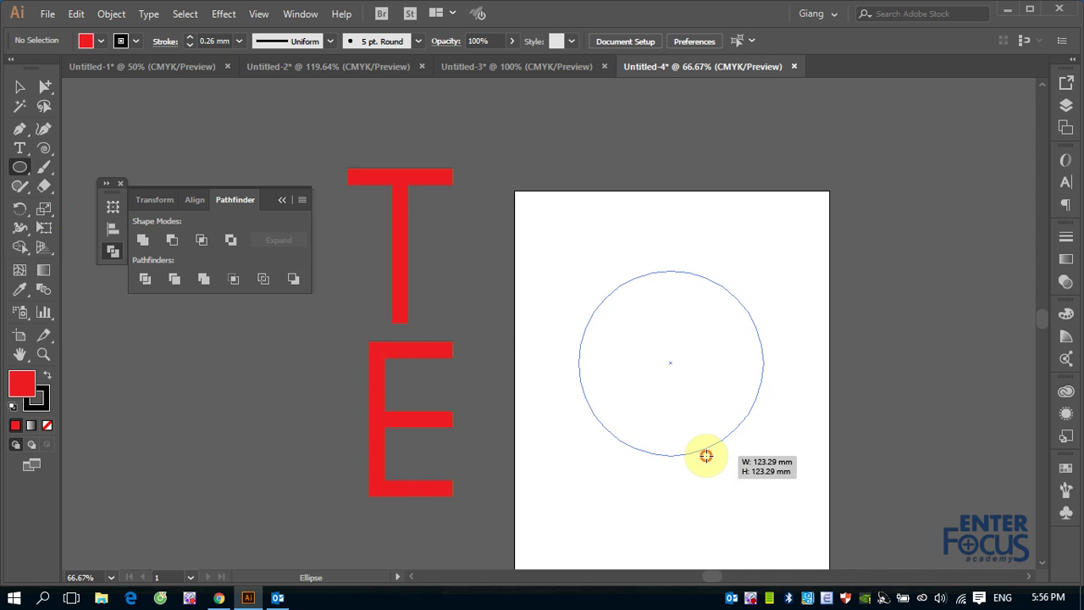
{"action": "left_click", "coordinate": [19, 87]}
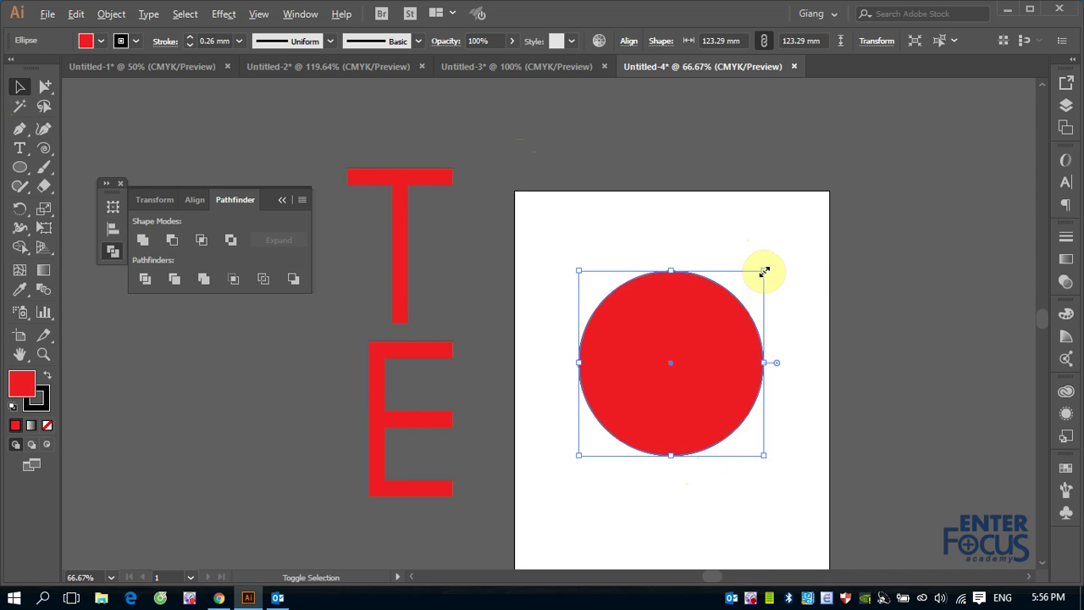
Cut a smaller concentric copy out of the circle with Minus Front and reposition the ring.
{"action": "left_click_drag", "start_coordinate": [762, 271], "coordinate": [748, 289]}
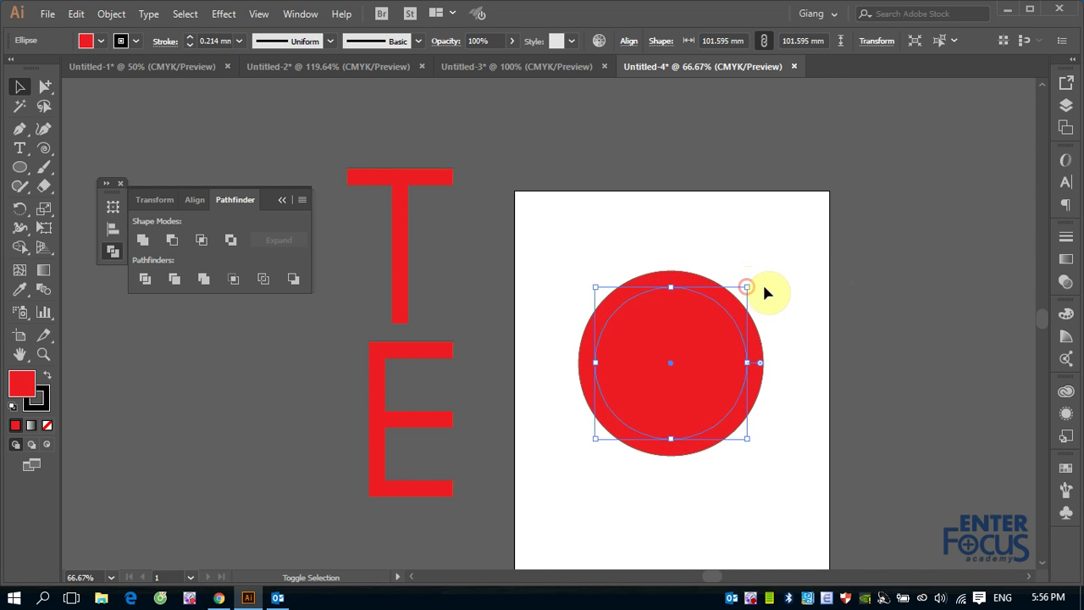
{"action": "left_click", "coordinate": [694, 345], "text": "shift"}
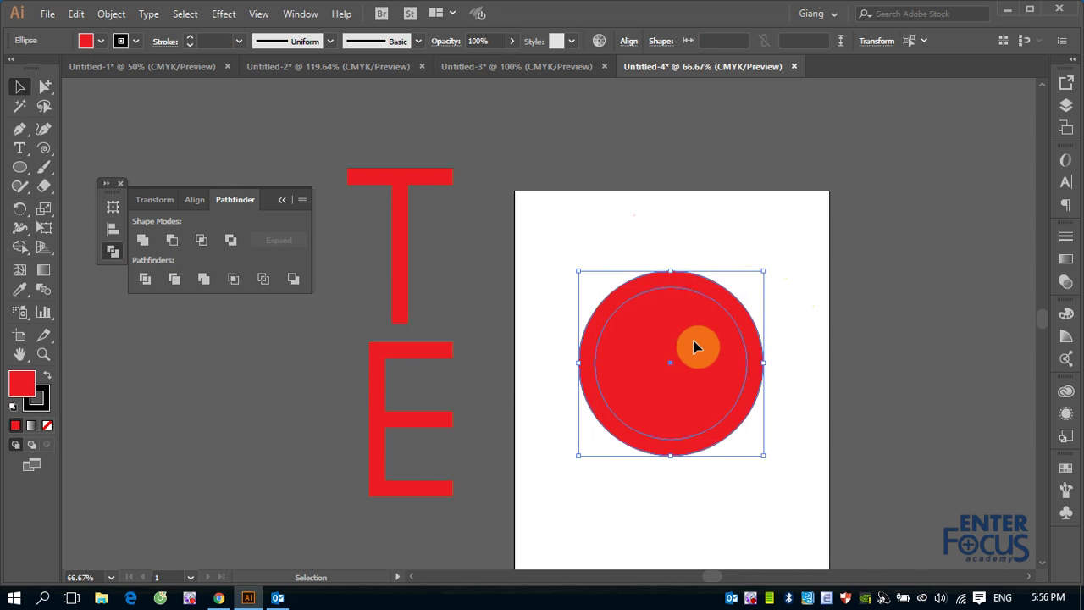
{"action": "left_click", "coordinate": [171, 241]}
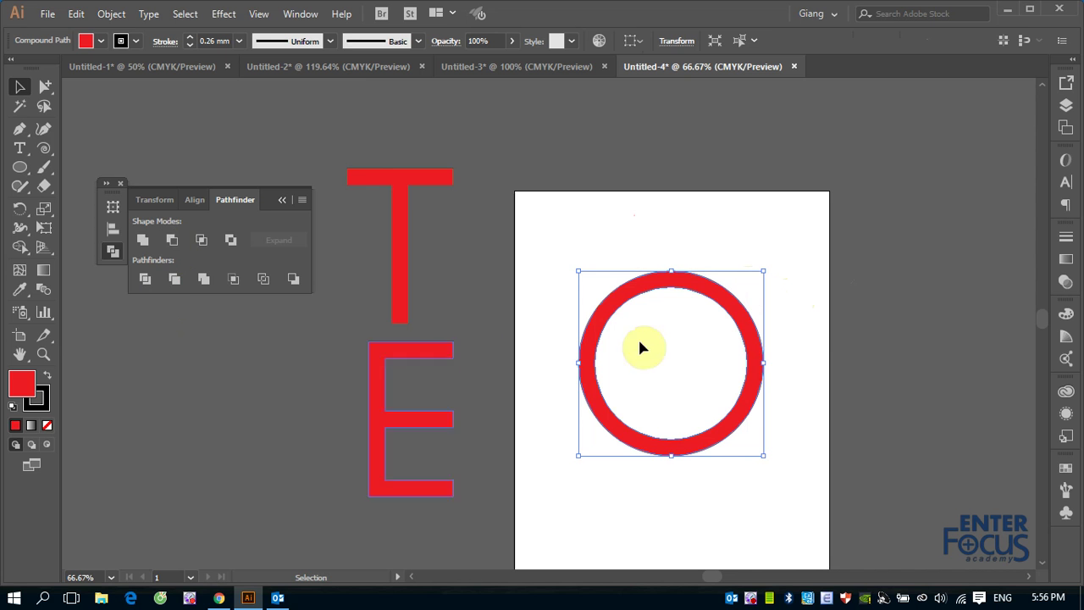
{"action": "left_click", "coordinate": [685, 243]}
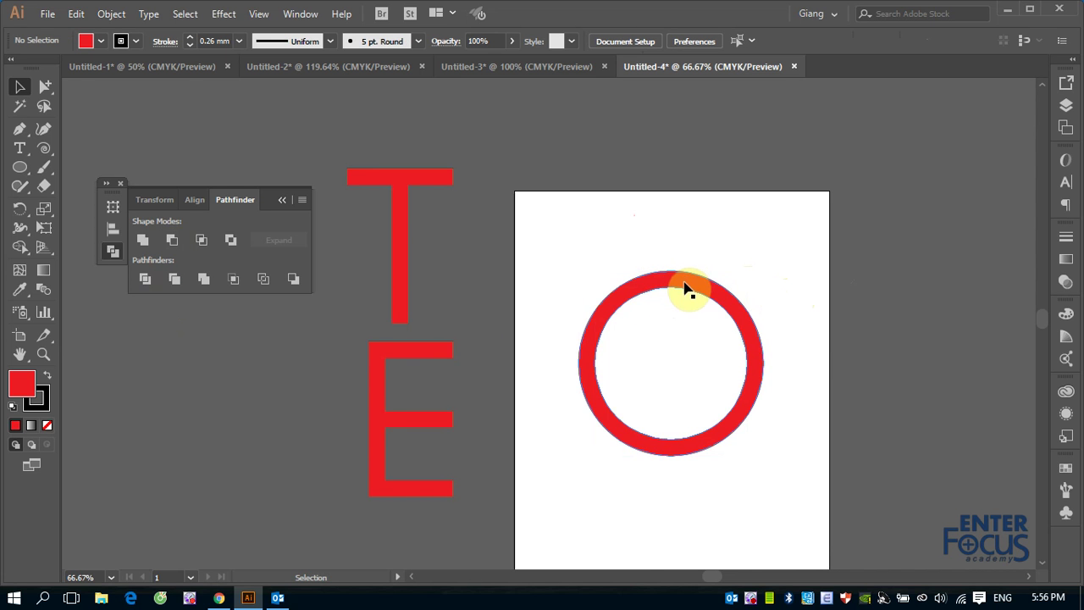
{"action": "left_click_drag", "start_coordinate": [688, 290], "coordinate": [656, 256]}
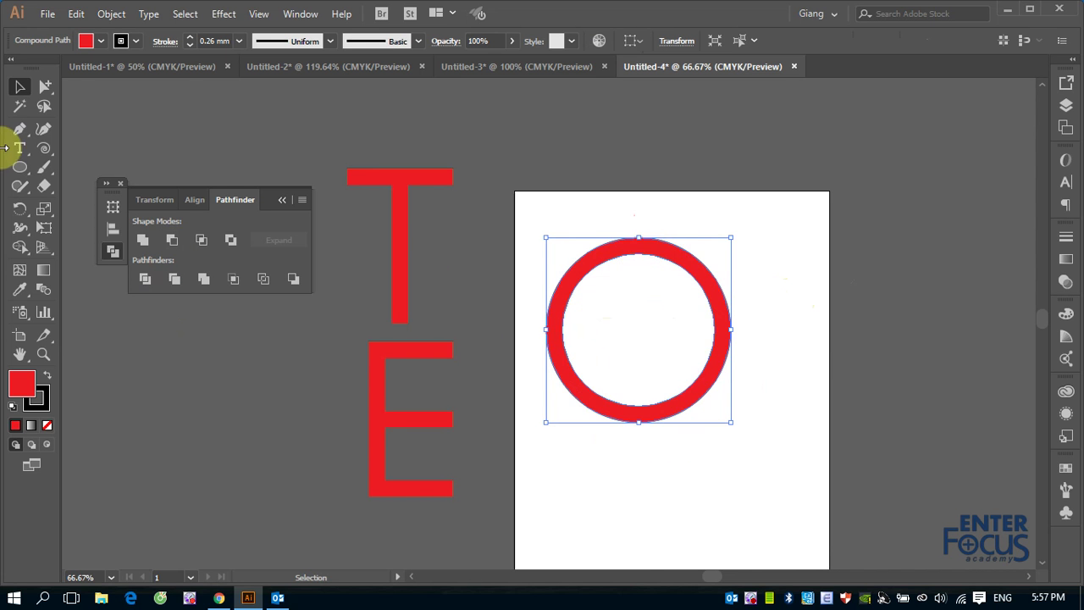
Draw a red rectangle right of the ring and rotate it 45° into a diamond.
{"action": "left_click_drag", "start_coordinate": [26, 167], "coordinate": [52, 165]}
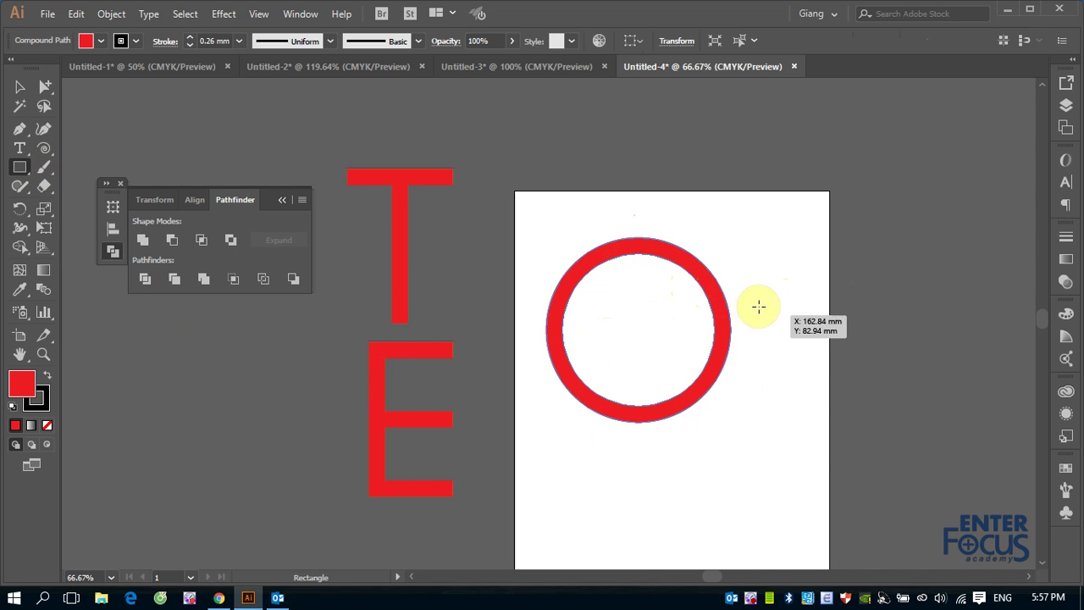
{"action": "left_click_drag", "start_coordinate": [765, 281], "coordinate": [932, 447]}
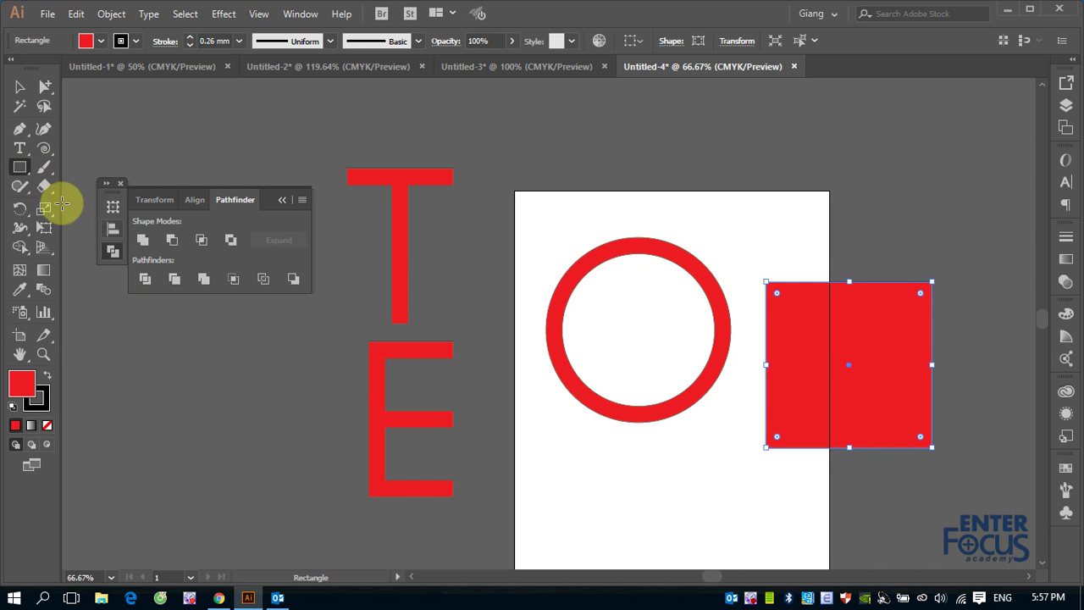
{"action": "double_click", "coordinate": [19, 207]}
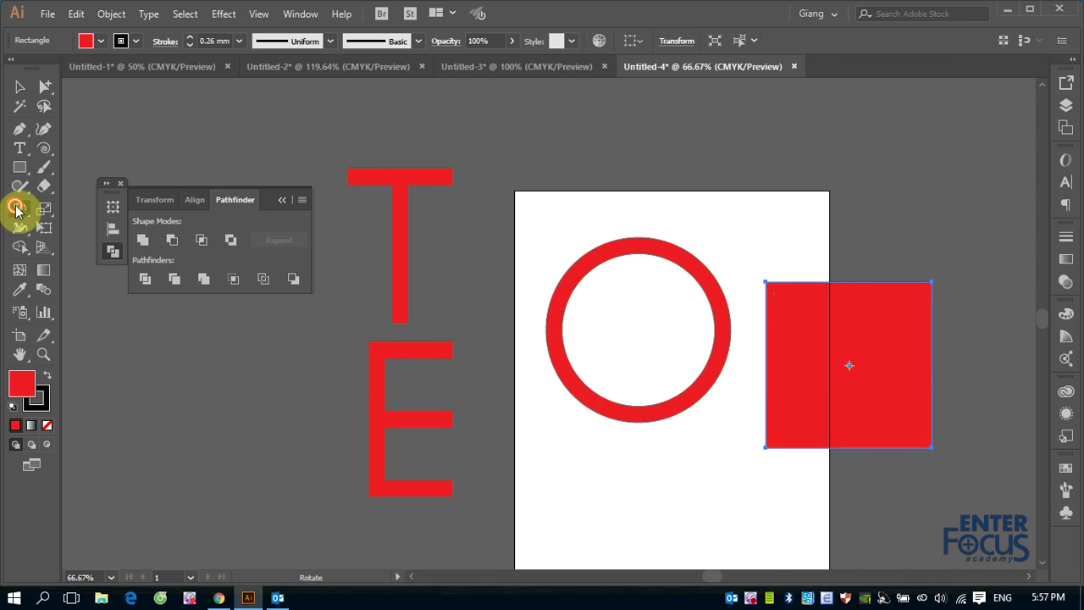
{"action": "type", "text": "45"}
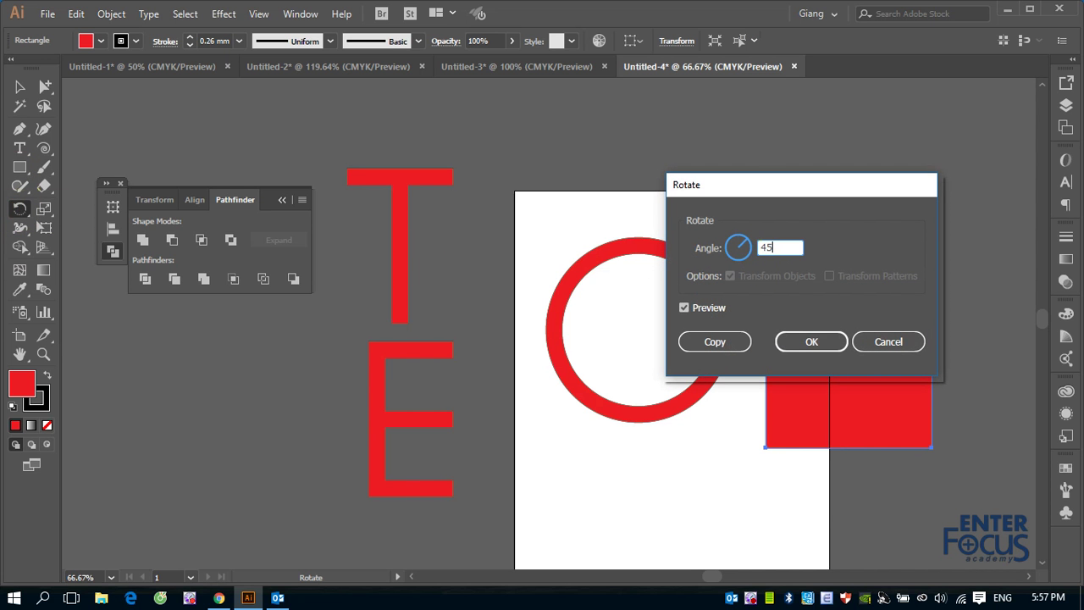
{"action": "left_click", "coordinate": [812, 341]}
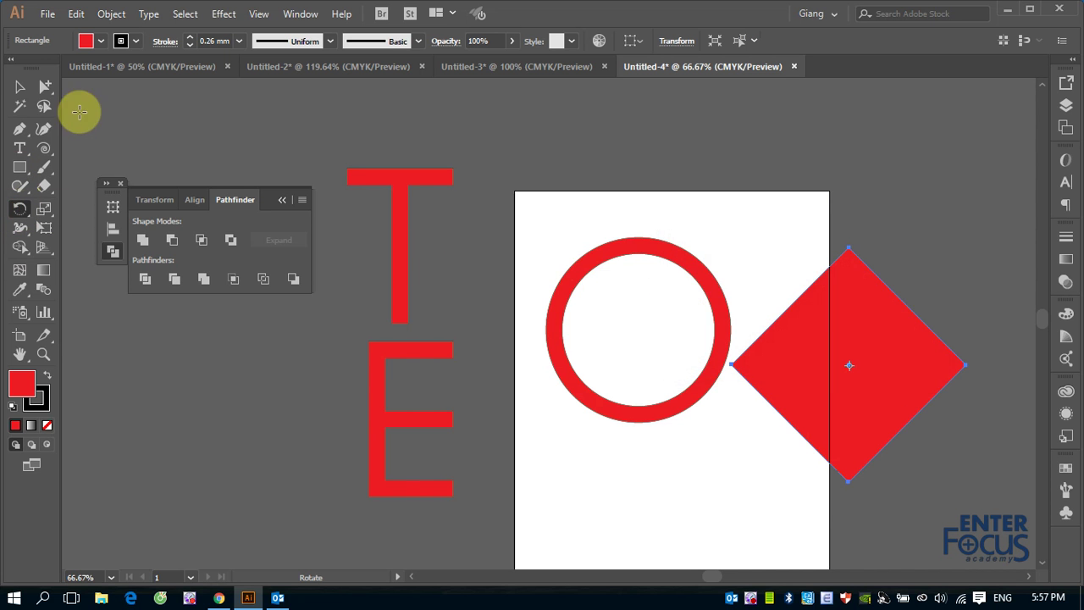
{"action": "left_click", "coordinate": [21, 88]}
Vertically centre the diamond on the ring and slide it left to overlap the ring.
{"action": "left_click", "coordinate": [684, 261], "text": "shift"}
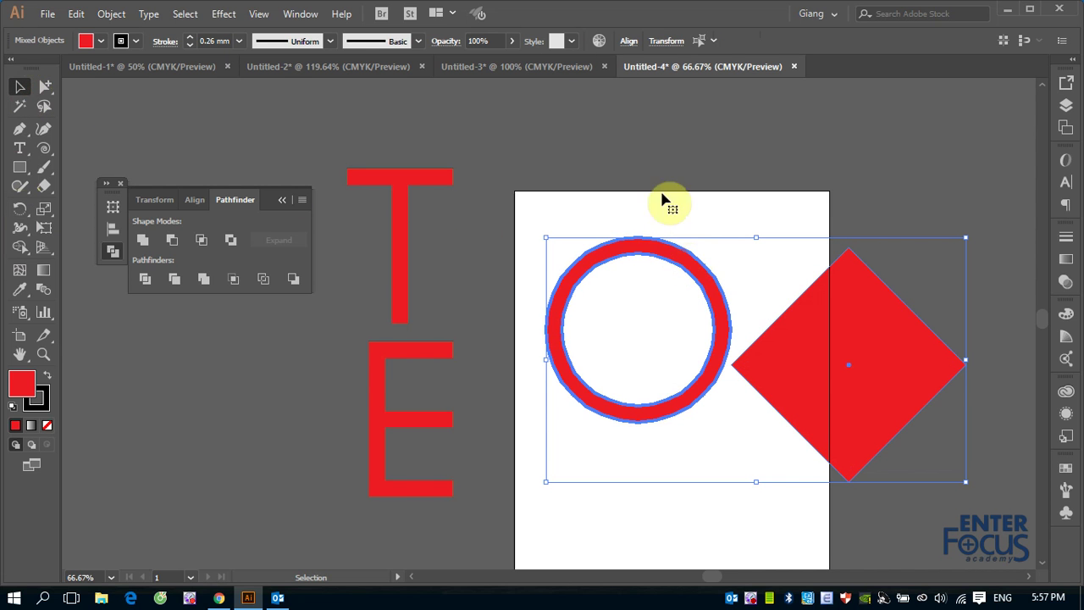
{"action": "left_click", "coordinate": [631, 42]}
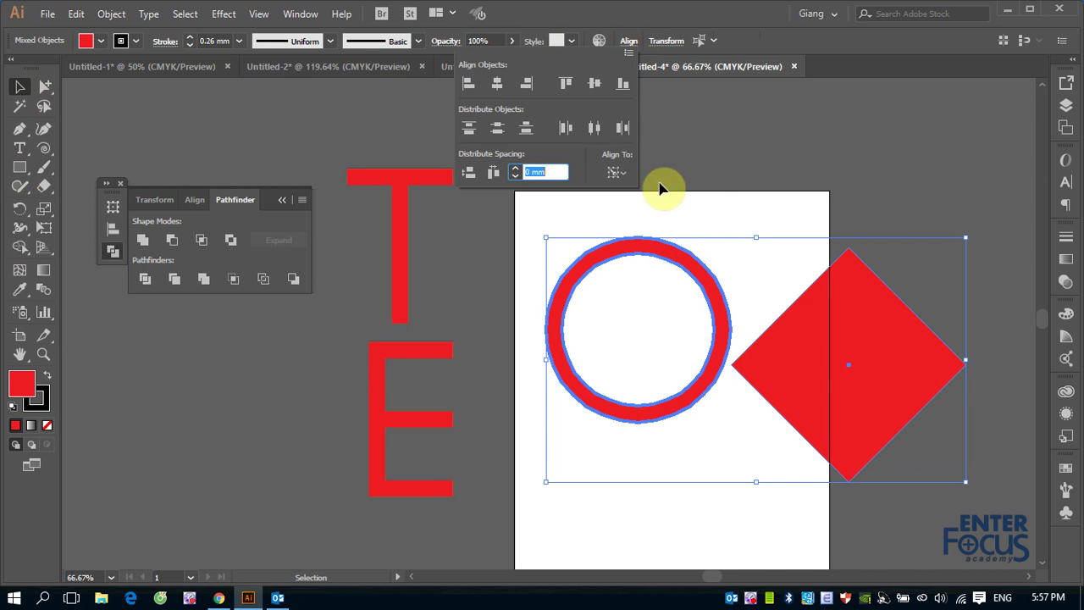
{"action": "left_click", "coordinate": [595, 84]}
{"action": "left_click", "coordinate": [207, 132]}
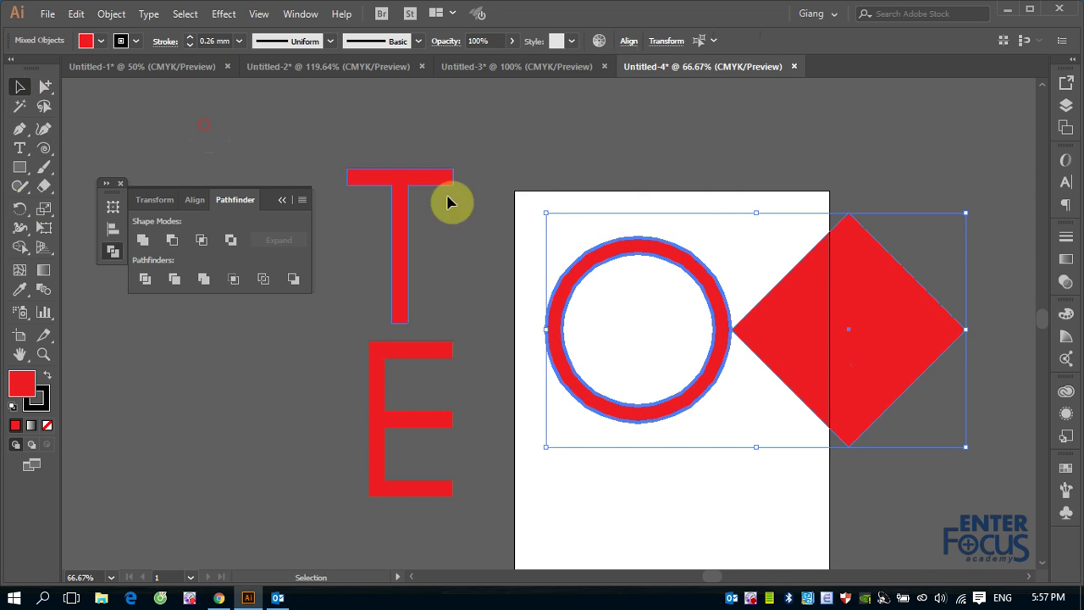
{"action": "left_click", "coordinate": [708, 179]}
{"action": "left_click", "coordinate": [896, 321]}
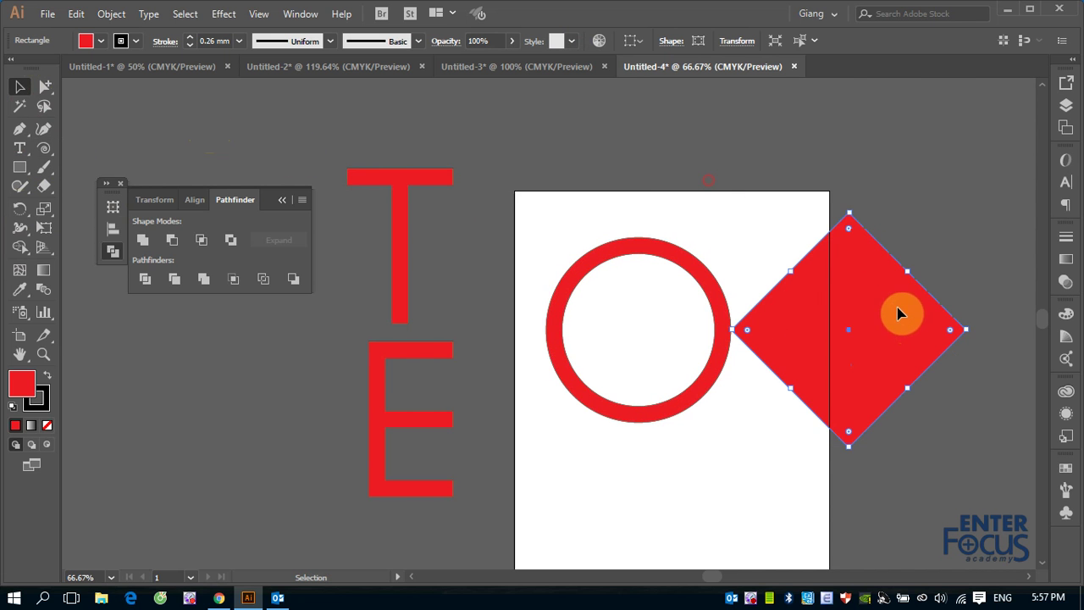
{"action": "left_click_drag", "start_coordinate": [896, 320], "coordinate": [801, 322]}
Subtract the diamond from the ring with Minus Front and move the C right of the artboard.
{"action": "left_click", "coordinate": [660, 259], "text": "shift"}
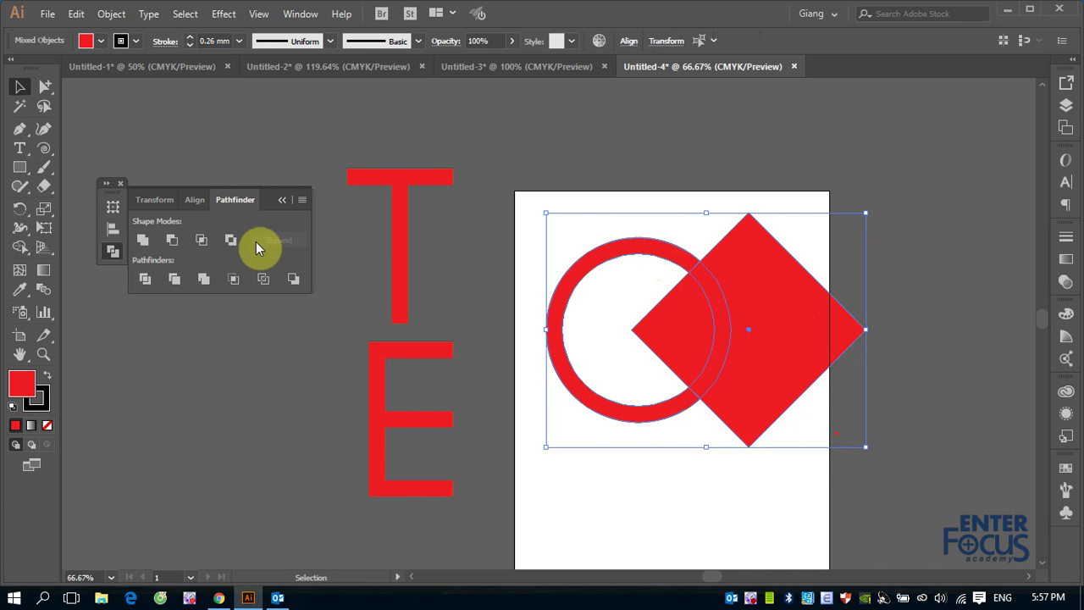
{"action": "left_click", "coordinate": [171, 240]}
{"action": "left_click", "coordinate": [917, 227]}
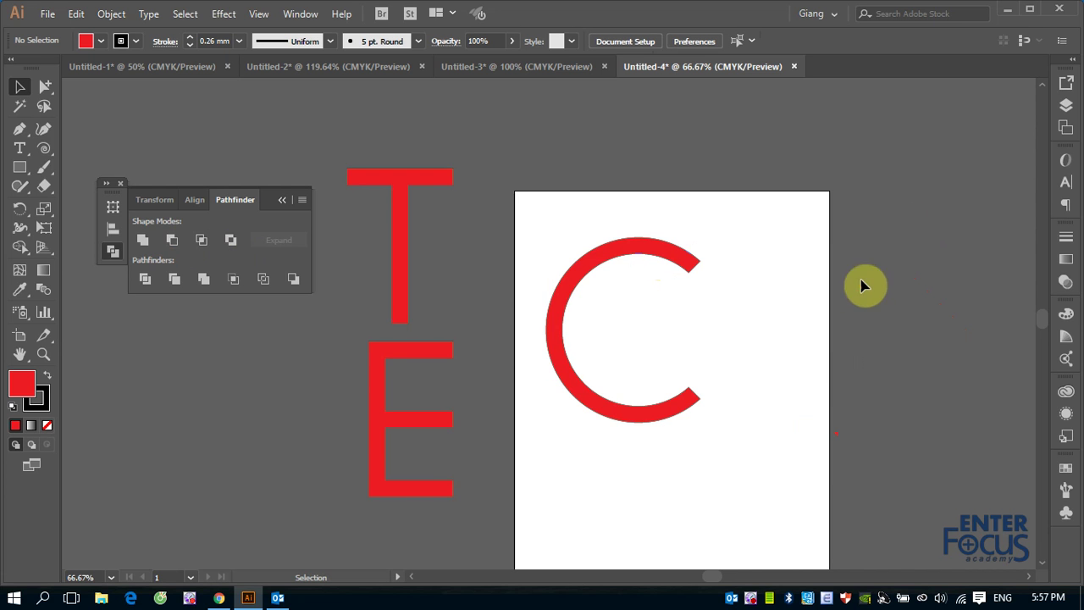
{"action": "left_click_drag", "start_coordinate": [631, 258], "coordinate": [928, 189]}
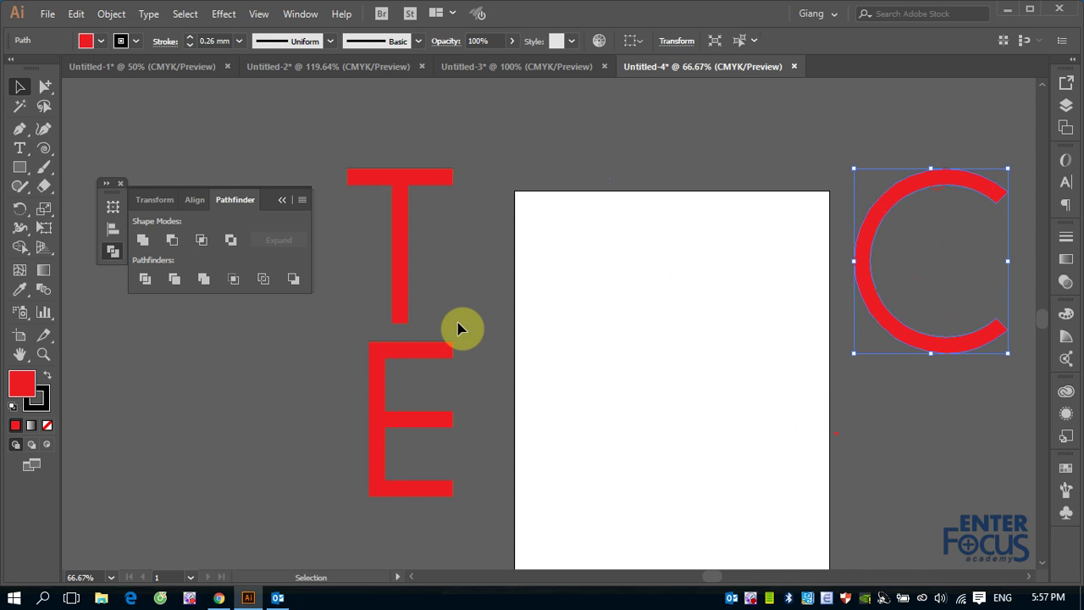
{"action": "left_click", "coordinate": [691, 358]}
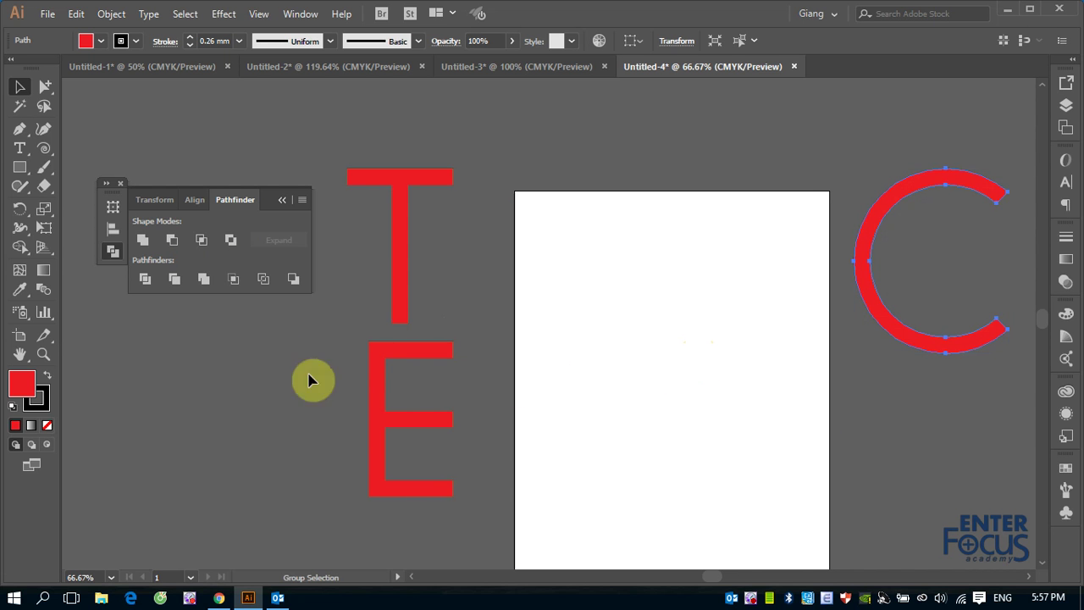
{"action": "left_click", "coordinate": [19, 167]}
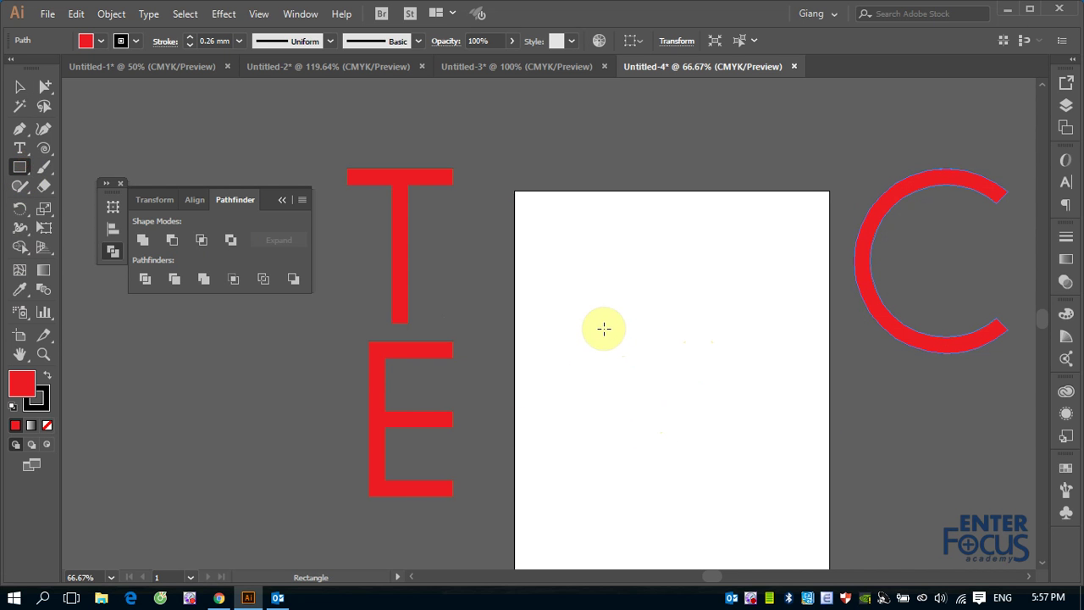
Draw a tall thin red bar on the artboard.
{"action": "left_click_drag", "start_coordinate": [601, 329], "coordinate": [617, 509]}
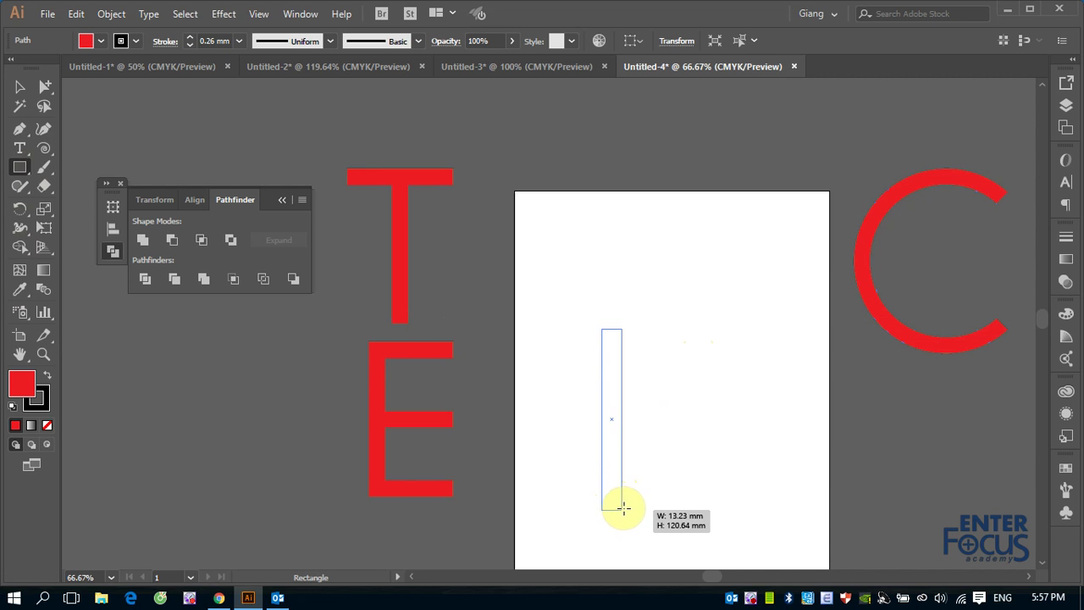
{"action": "left_click_drag", "start_coordinate": [618, 509], "coordinate": [620, 506]}
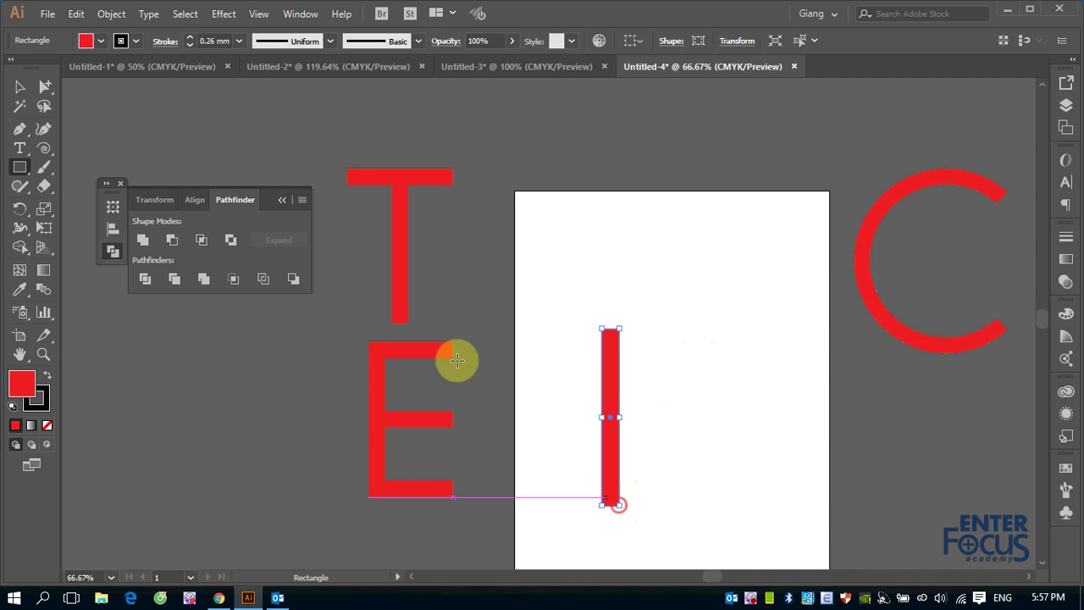
{"action": "left_click", "coordinate": [20, 87]}
Zoom in and make a 15° sheared copy of the bar anchored at its bottom.
{"action": "key", "text": "ctrl+space"}
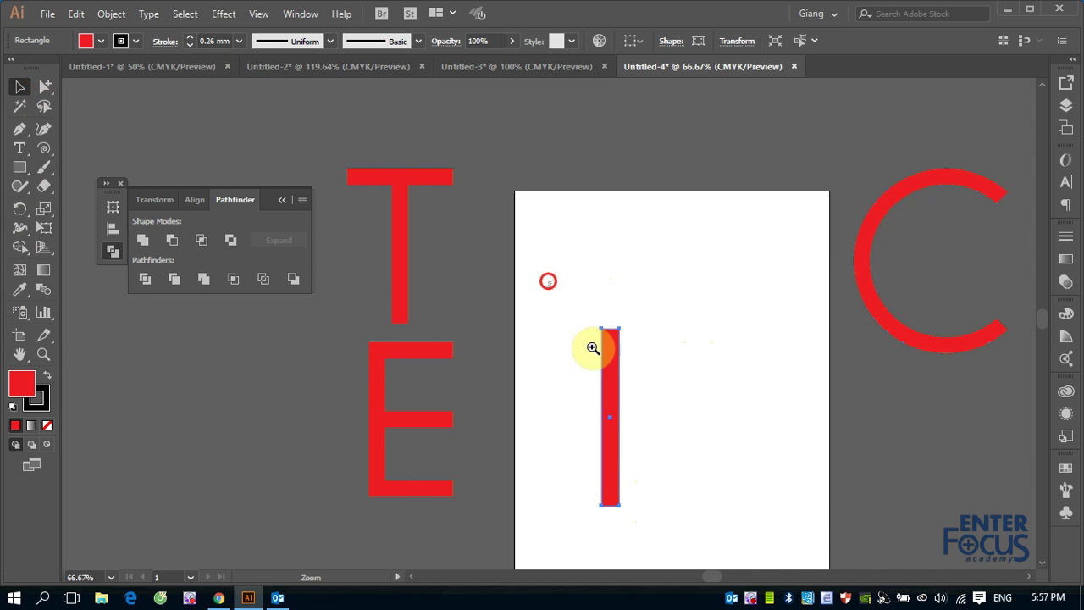
{"action": "left_click_drag", "start_coordinate": [547, 281], "coordinate": [702, 518]}
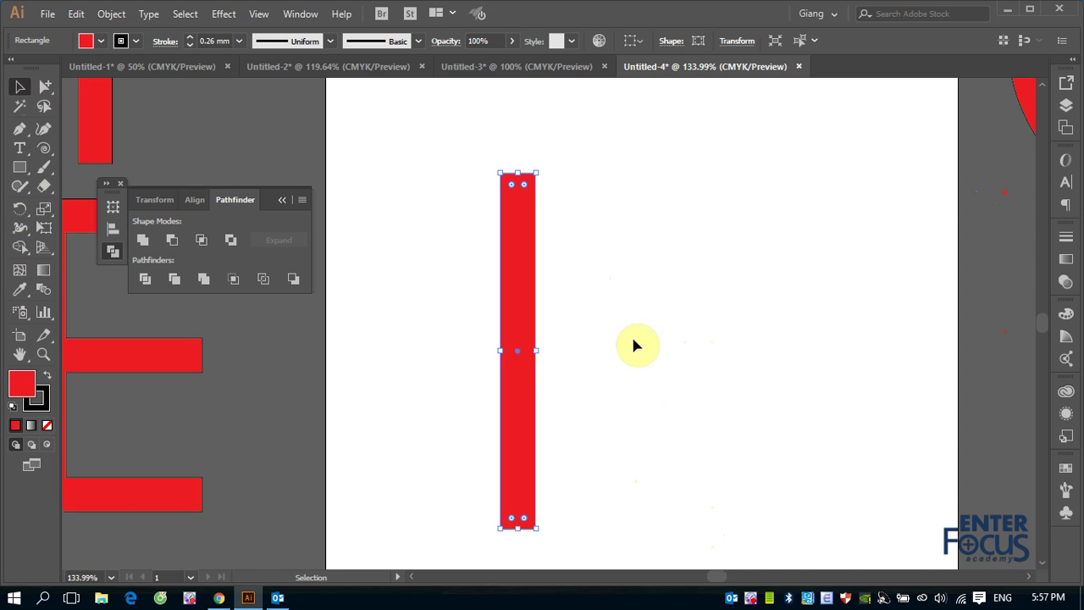
{"action": "left_click", "coordinate": [44, 208]}
{"action": "left_click", "coordinate": [111, 228]}
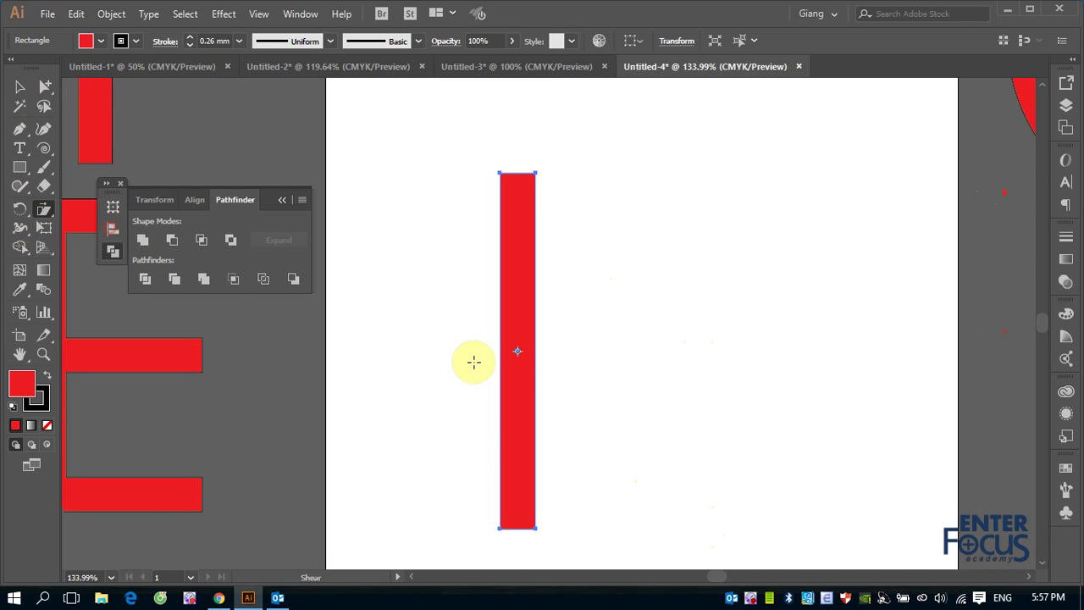
{"action": "left_click", "coordinate": [535, 529], "text": "alt"}
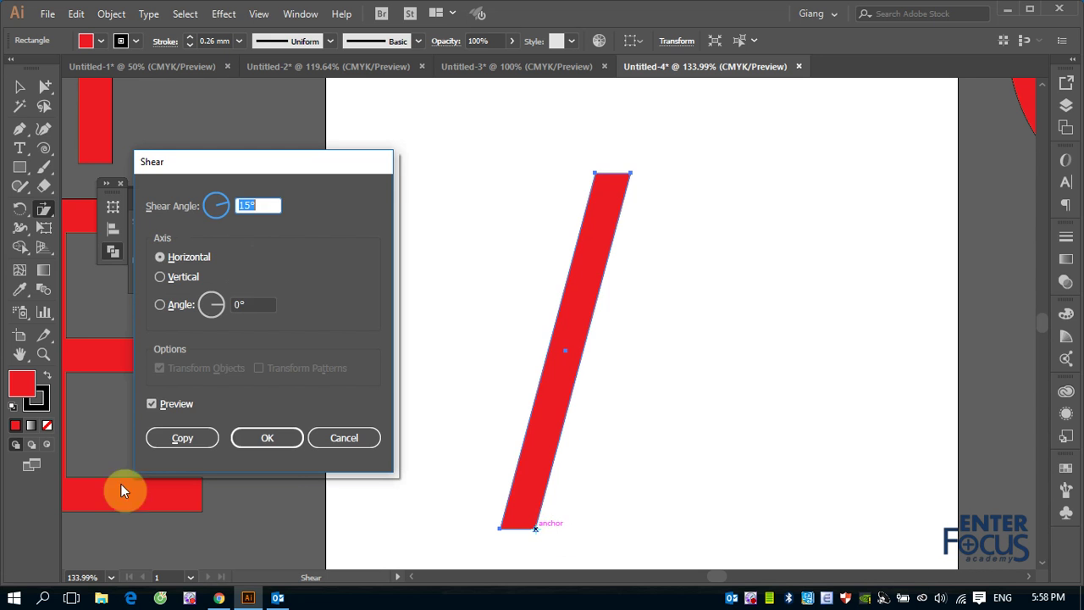
{"action": "left_click", "coordinate": [168, 437]}
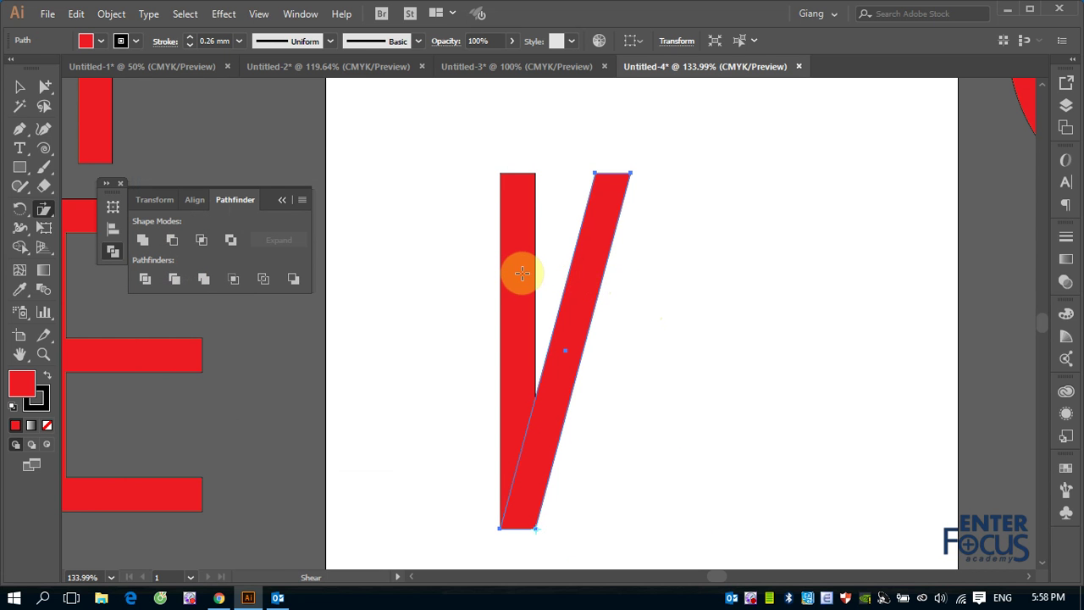
{"action": "left_click", "coordinate": [19, 87]}
Shear the upright bar -15° horizontally from its bottom so the two bars form a V.
{"action": "left_click", "coordinate": [419, 152]}
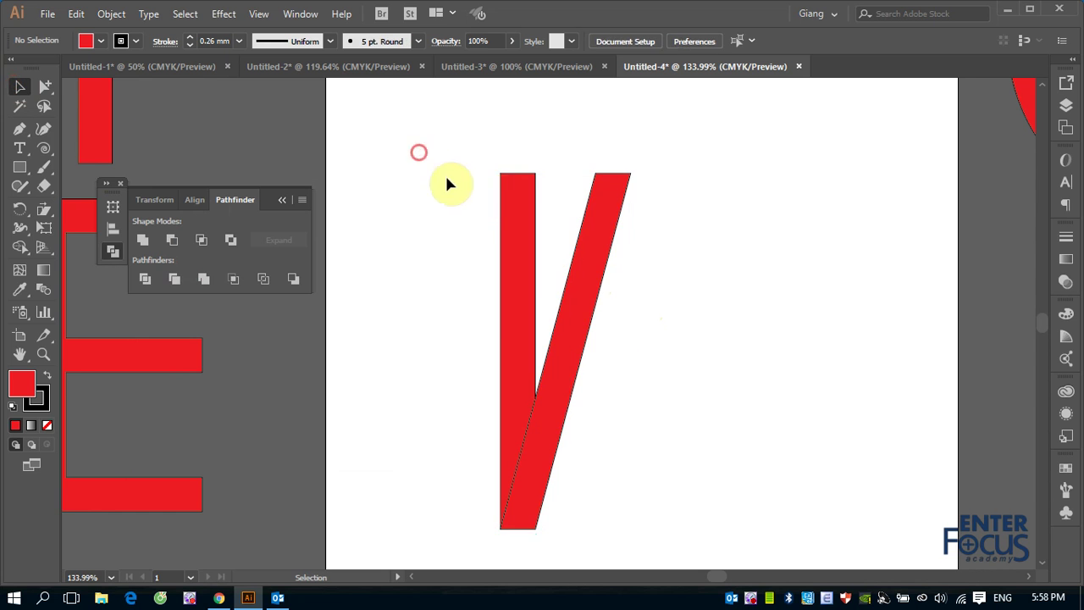
{"action": "left_click", "coordinate": [504, 193]}
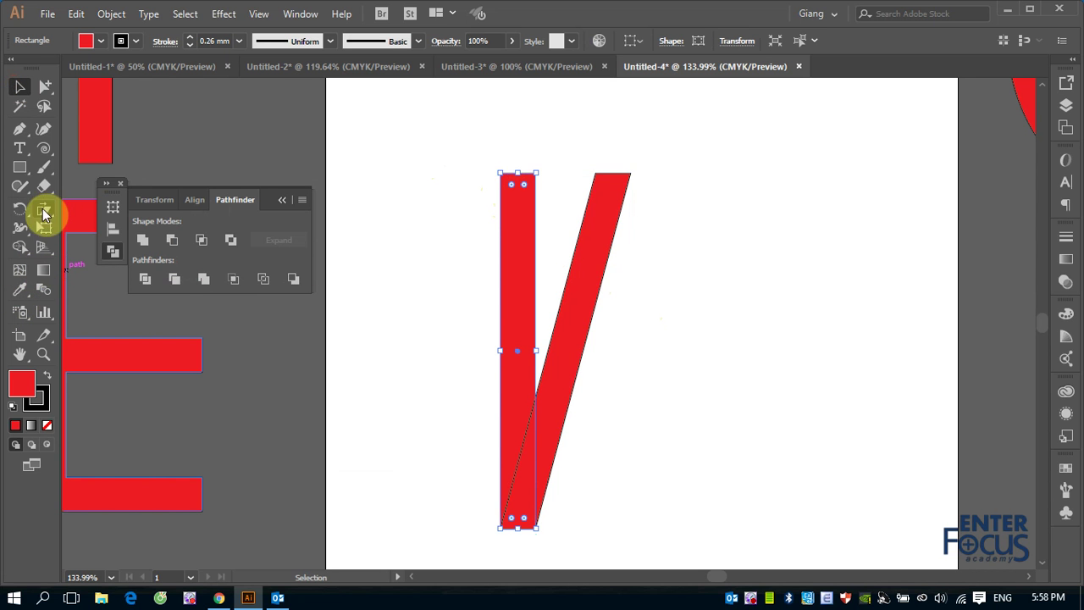
{"action": "left_click", "coordinate": [44, 215], "text": "alt"}
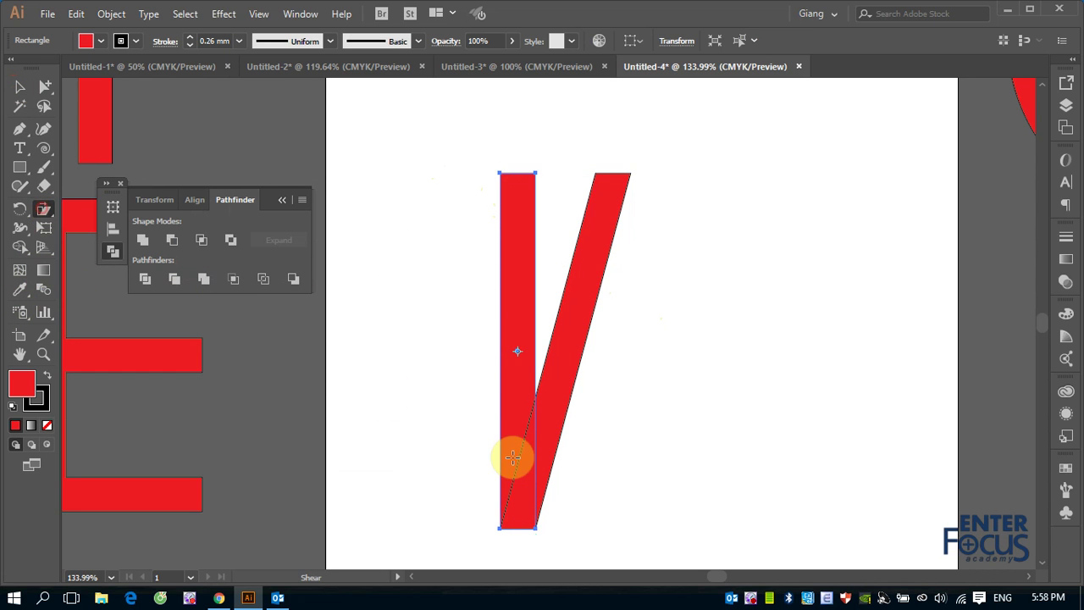
{"action": "left_click", "coordinate": [499, 528], "text": "alt"}
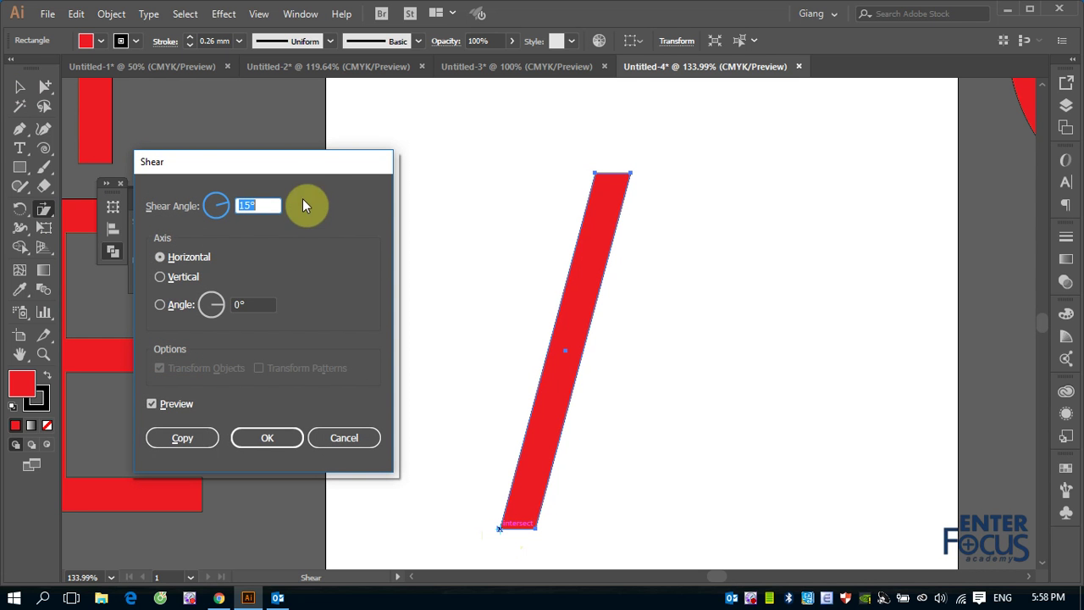
{"action": "left_click_drag", "start_coordinate": [321, 171], "coordinate": [805, 197]}
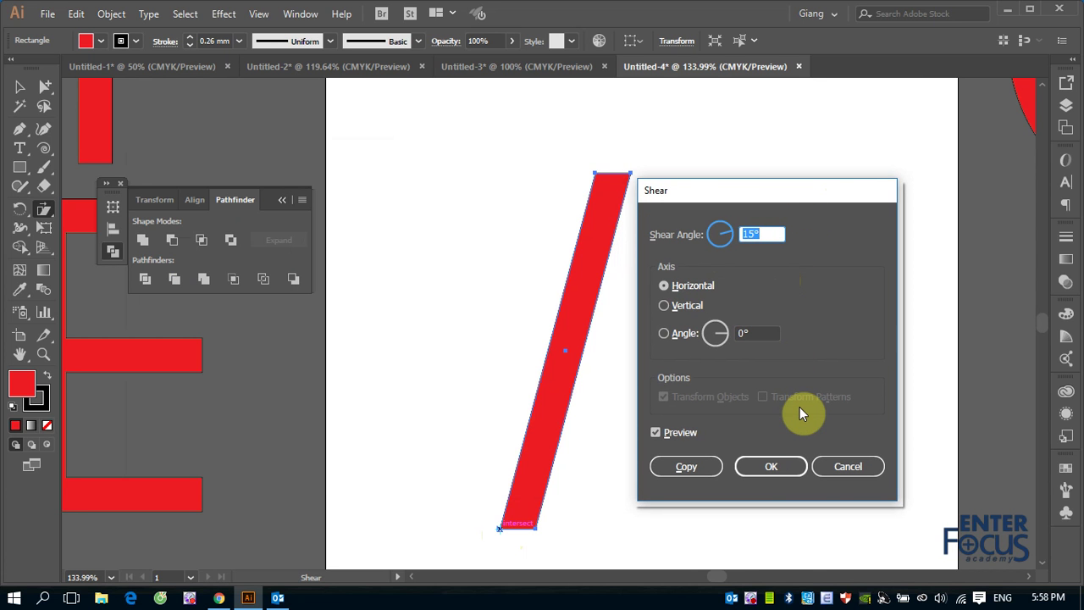
{"action": "left_click", "coordinate": [839, 466]}
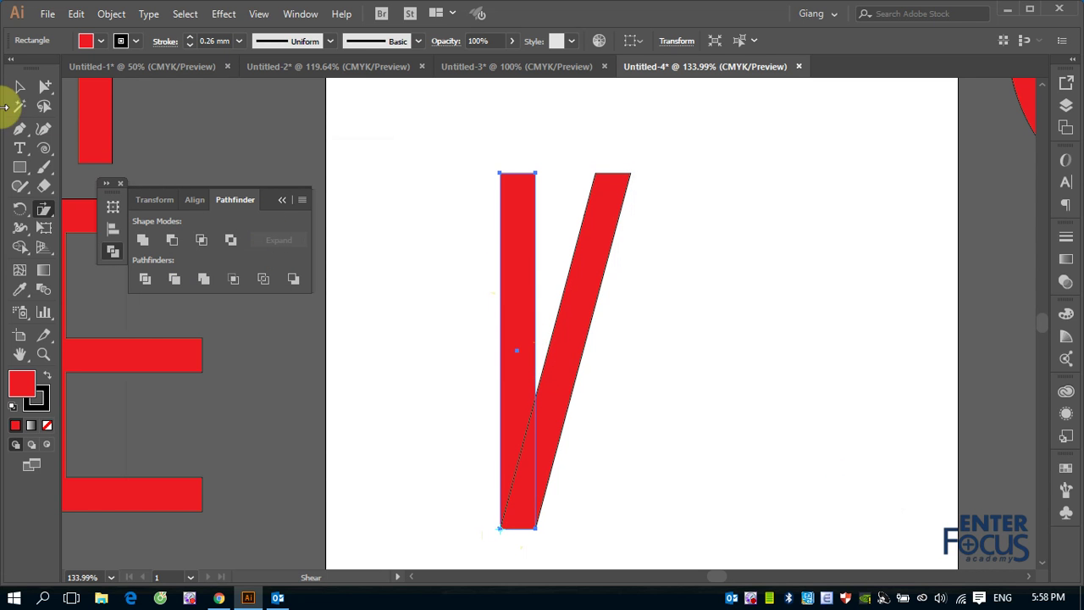
{"action": "left_click", "coordinate": [536, 529], "text": "alt"}
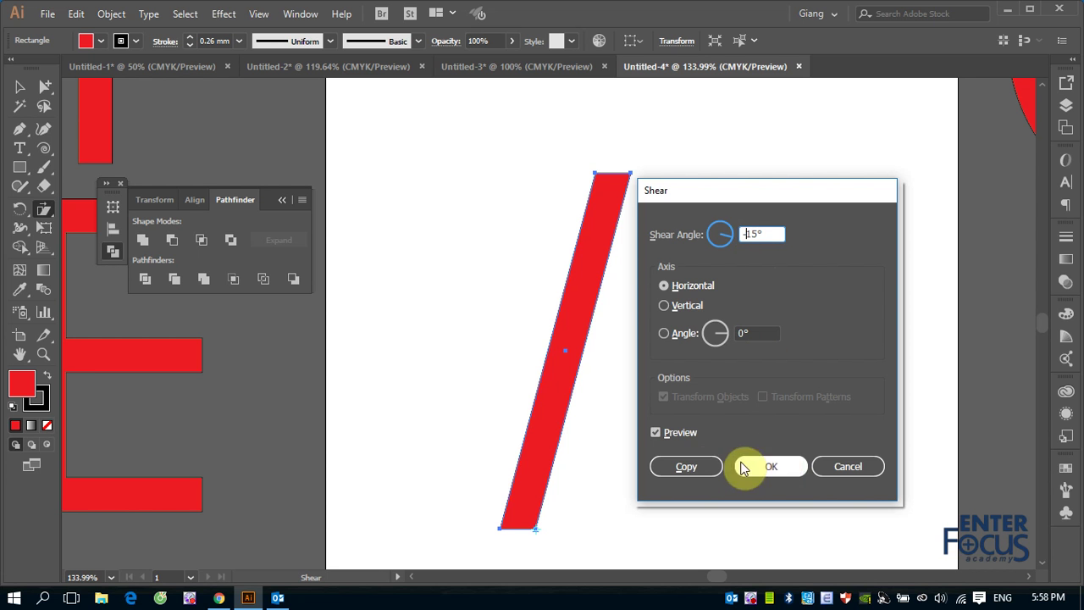
{"action": "left_click", "coordinate": [656, 433]}
{"action": "left_click", "coordinate": [656, 433]}
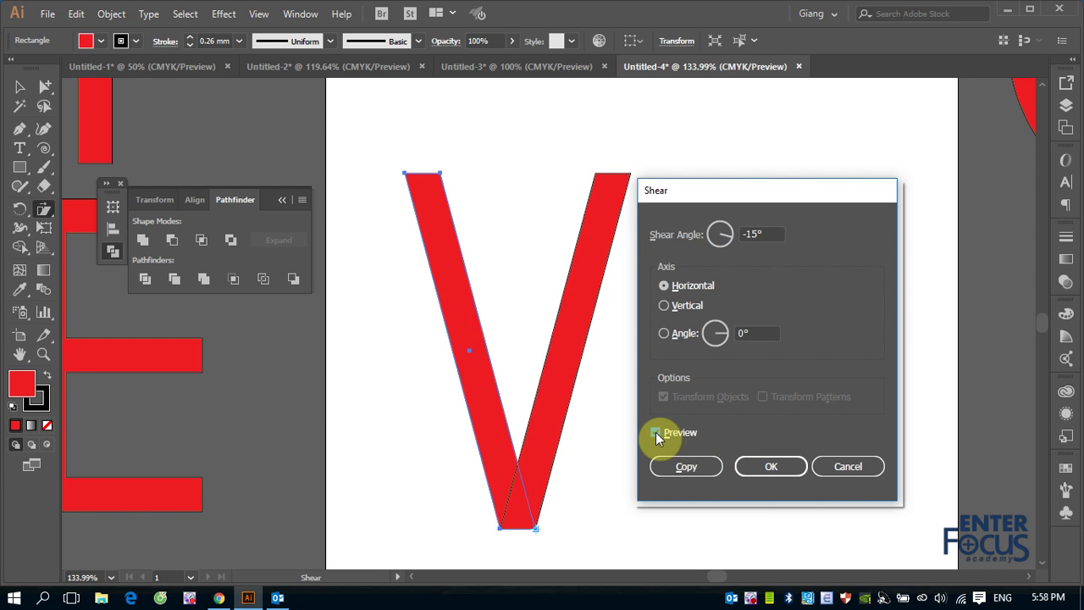
{"action": "left_click", "coordinate": [770, 467]}
Unite the two V strokes into one shape, discarding a trial duplicate copy.
{"action": "left_click", "coordinate": [16, 87]}
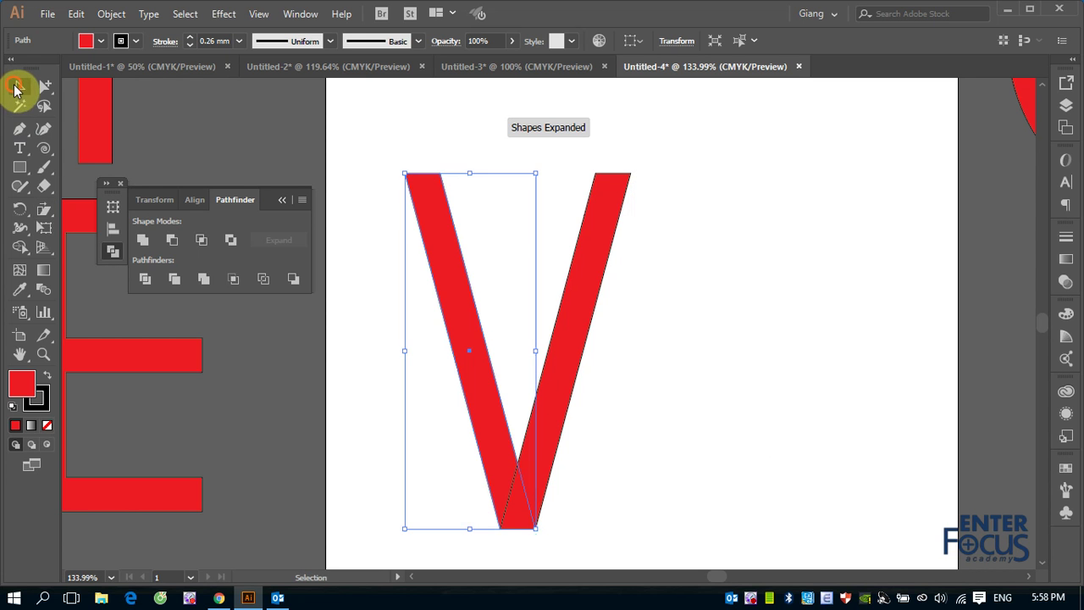
{"action": "left_click_drag", "start_coordinate": [416, 138], "coordinate": [672, 501]}
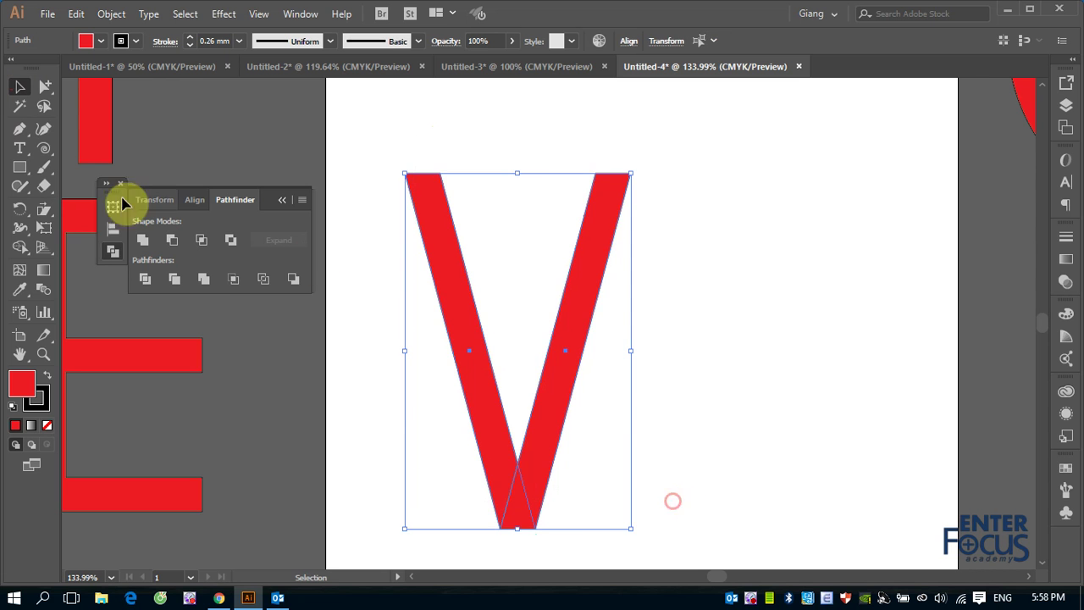
{"action": "left_click", "coordinate": [142, 240]}
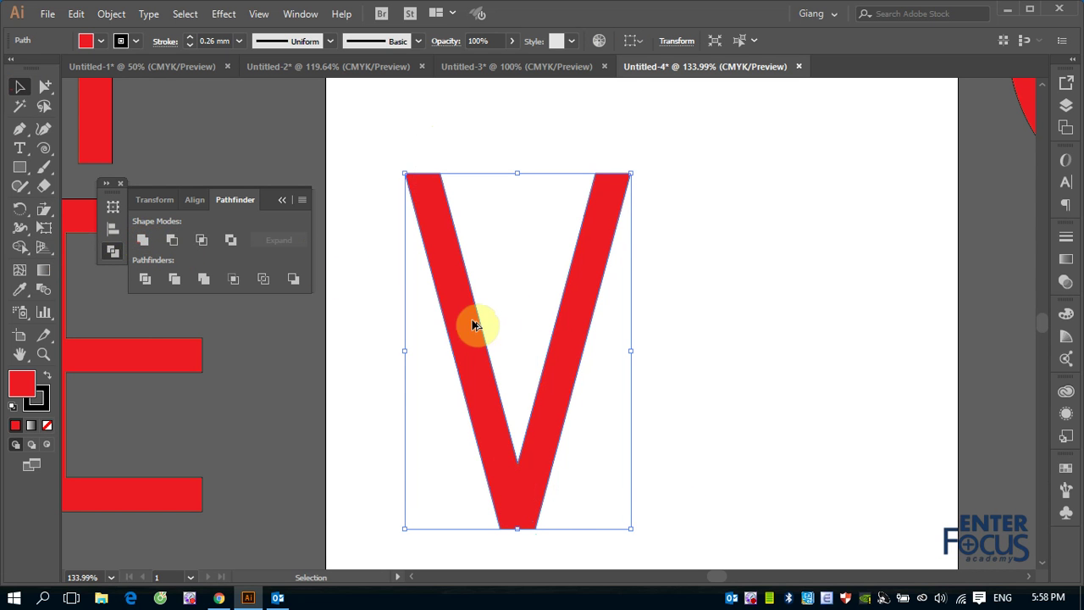
{"action": "left_click_drag", "start_coordinate": [473, 325], "coordinate": [578, 324]}
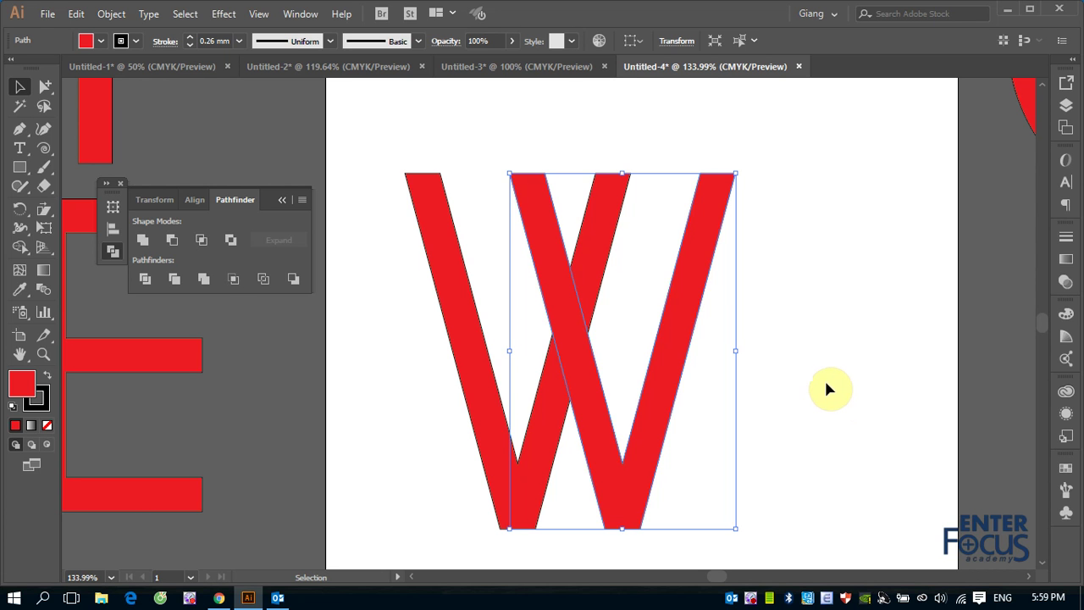
{"action": "key", "text": "Delete"}
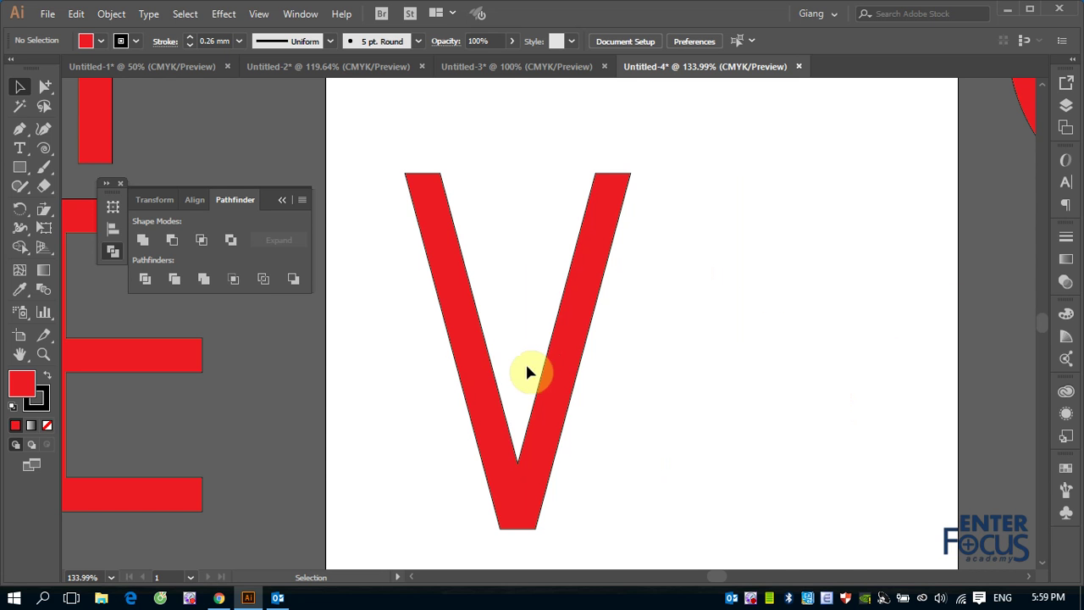
Rotate the merged V by 180° so it stands upside down as a Λ.
{"action": "left_click", "coordinate": [565, 367]}
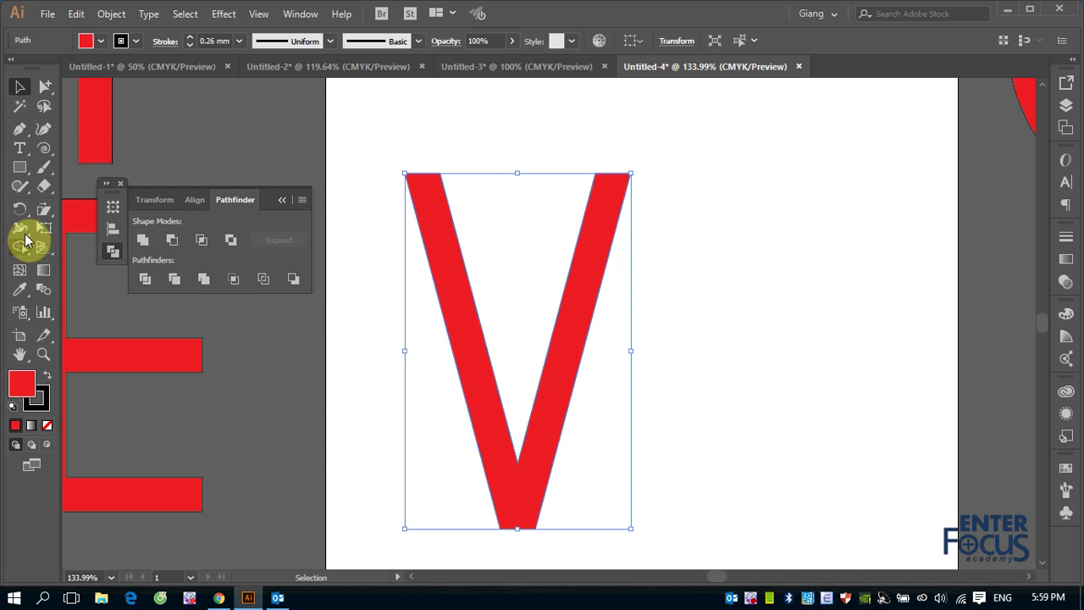
{"action": "double_click", "coordinate": [20, 209]}
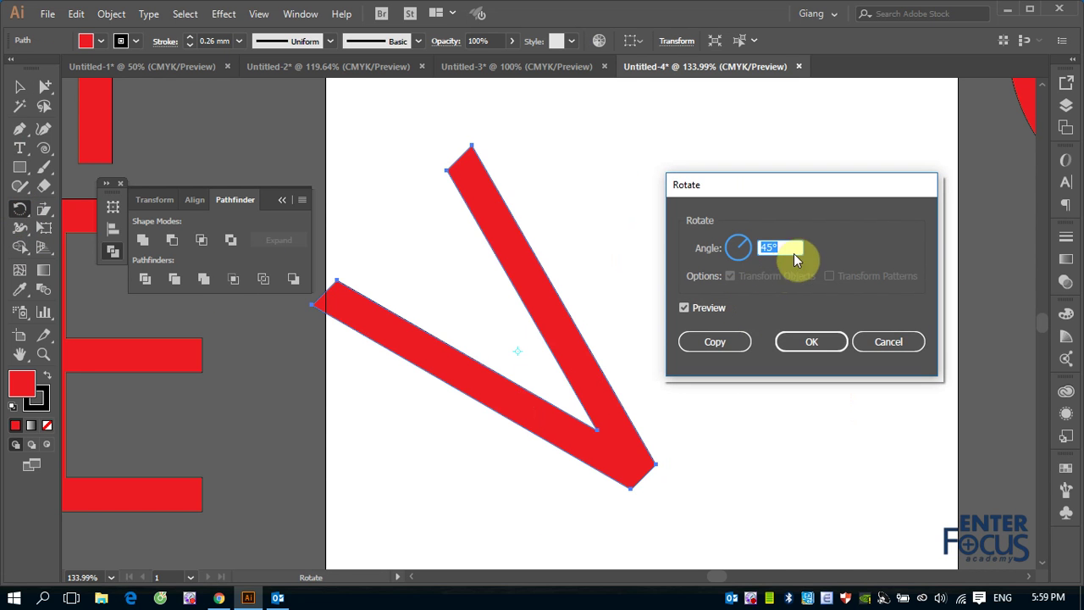
{"action": "left_click", "coordinate": [791, 248]}
{"action": "type", "text": "180"}
{"action": "key", "text": "Return"}
{"action": "left_click", "coordinate": [19, 87]}
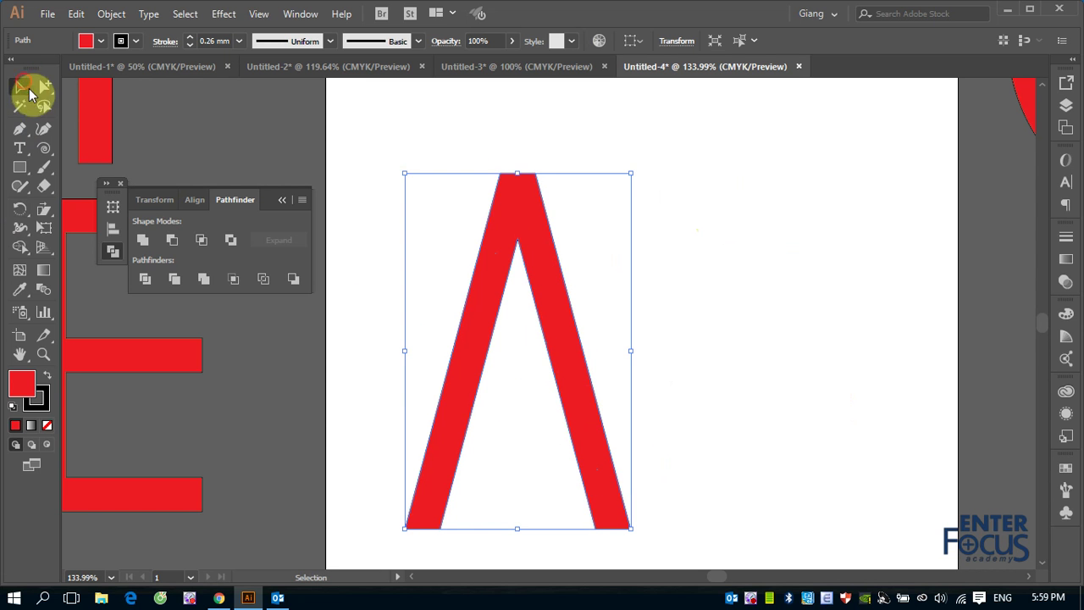
{"action": "left_click", "coordinate": [21, 170]}
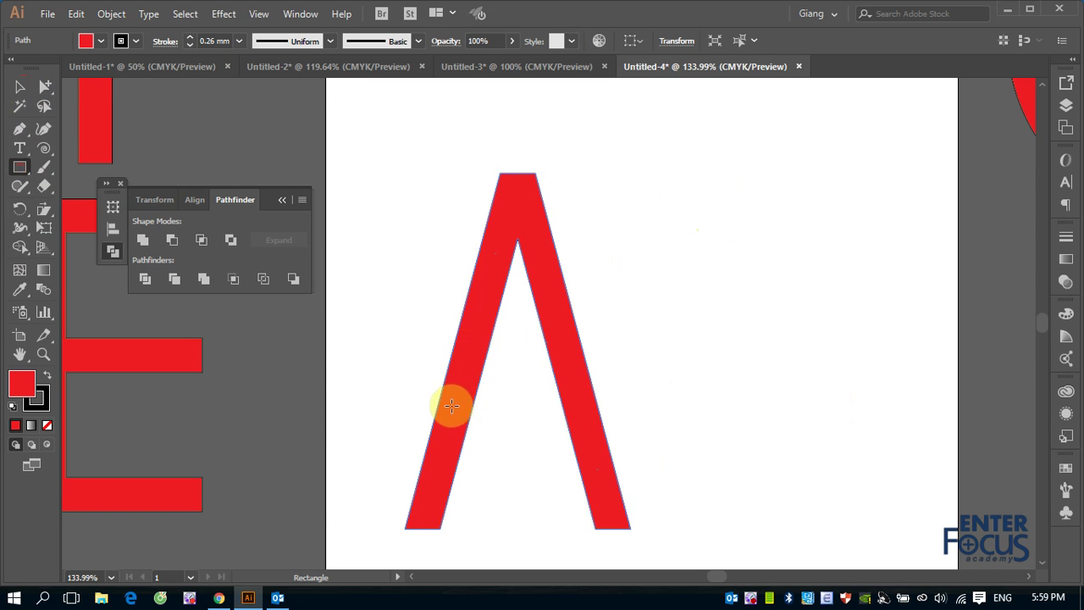
Draw a crossbar rectangle across the Λ legs and unite it into a red letter A.
{"action": "left_click_drag", "start_coordinate": [452, 408], "coordinate": [587, 439]}
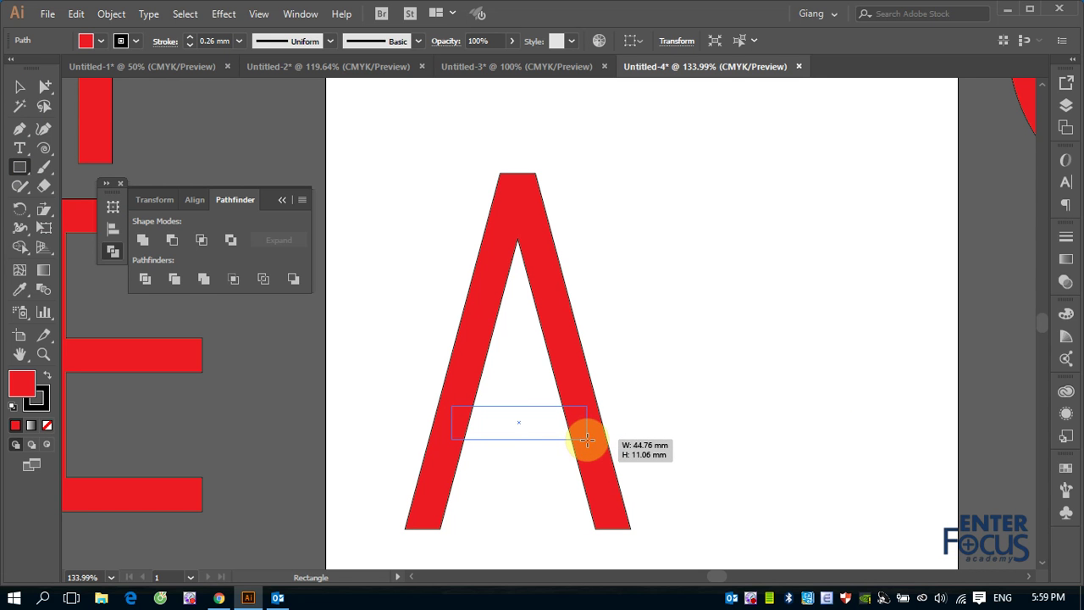
{"action": "left_click", "coordinate": [20, 86]}
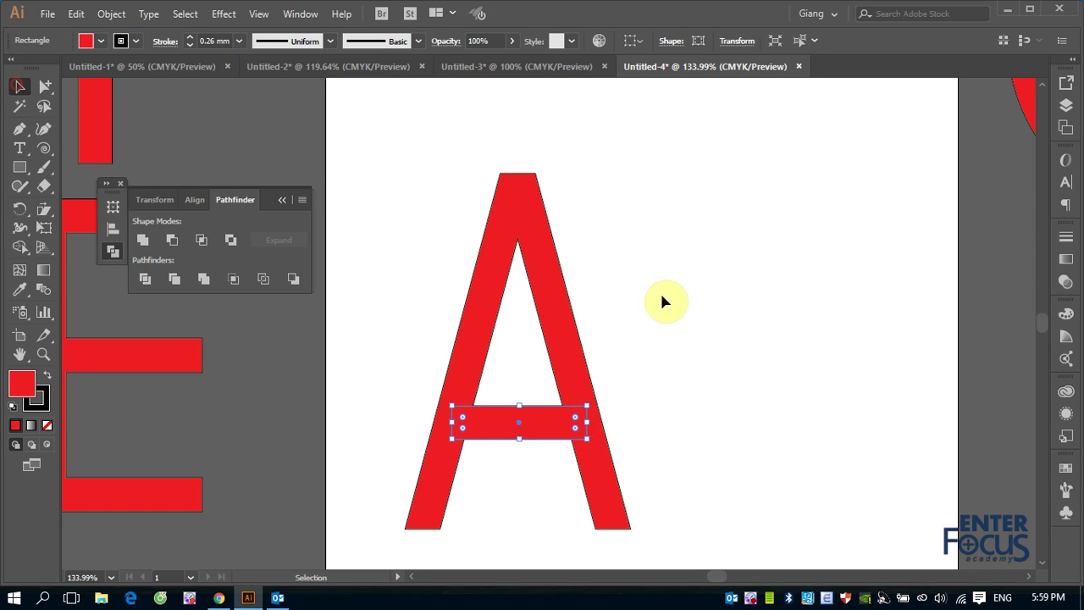
{"action": "left_click", "coordinate": [568, 357], "text": "shift"}
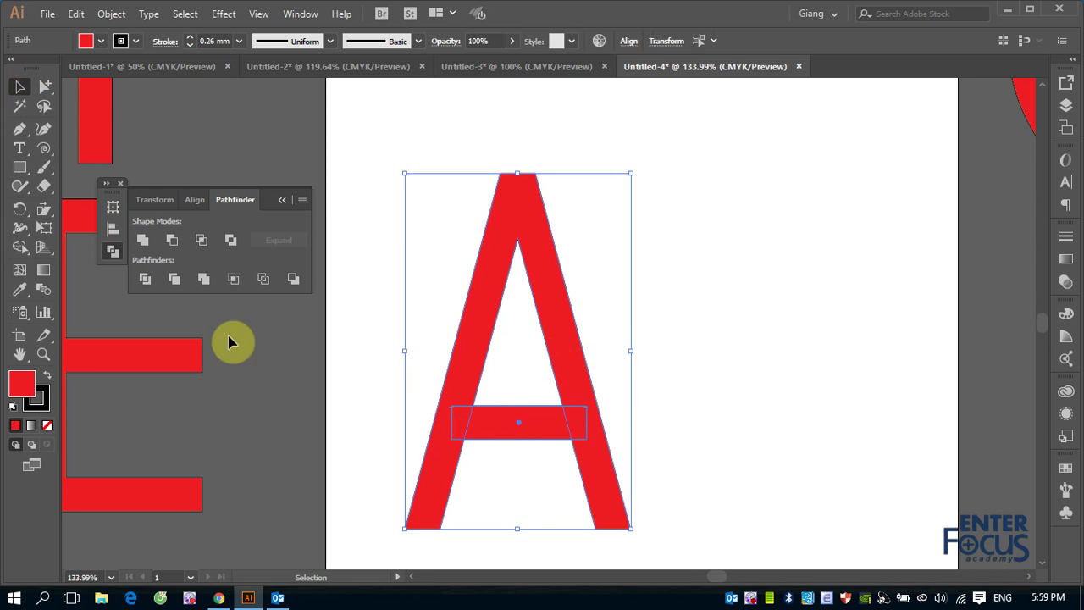
{"action": "left_click", "coordinate": [142, 240]}
Delete the finished letter A from the artboard.
{"action": "left_click", "coordinate": [795, 334]}
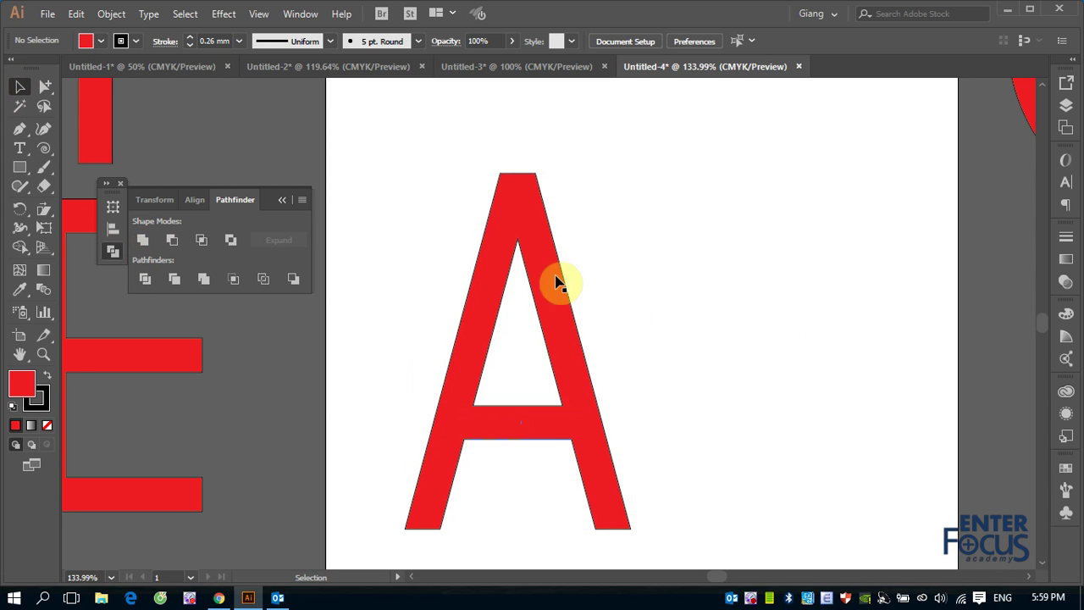
{"action": "left_click", "coordinate": [546, 276]}
{"action": "key", "text": "Delete"}
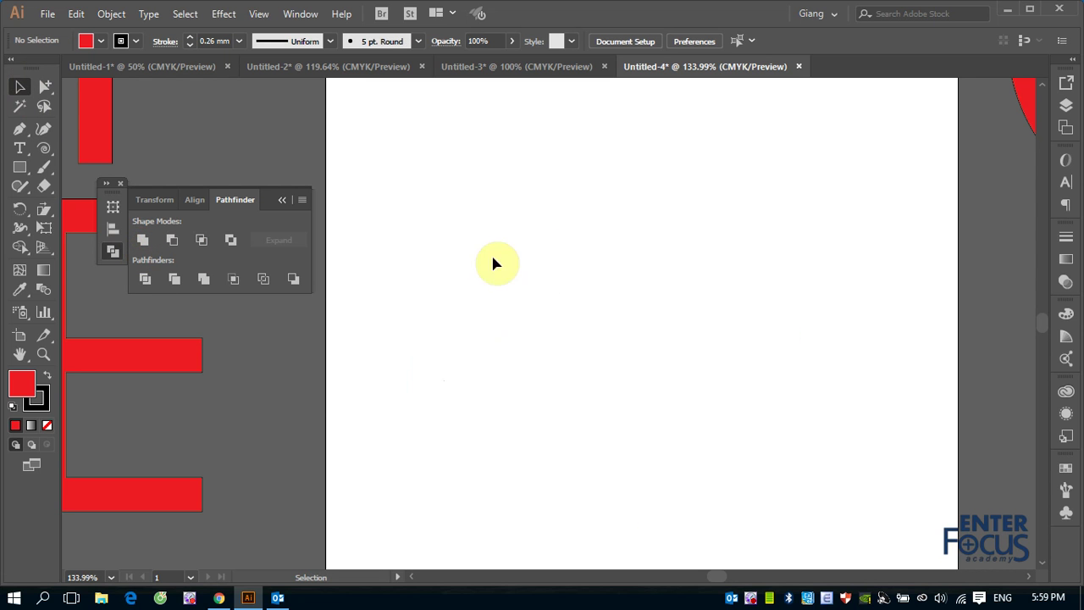
Draw an upright red three-sided polygon (triangle) on the empty artboard.
{"action": "left_click_drag", "start_coordinate": [19, 167], "coordinate": [72, 225]}
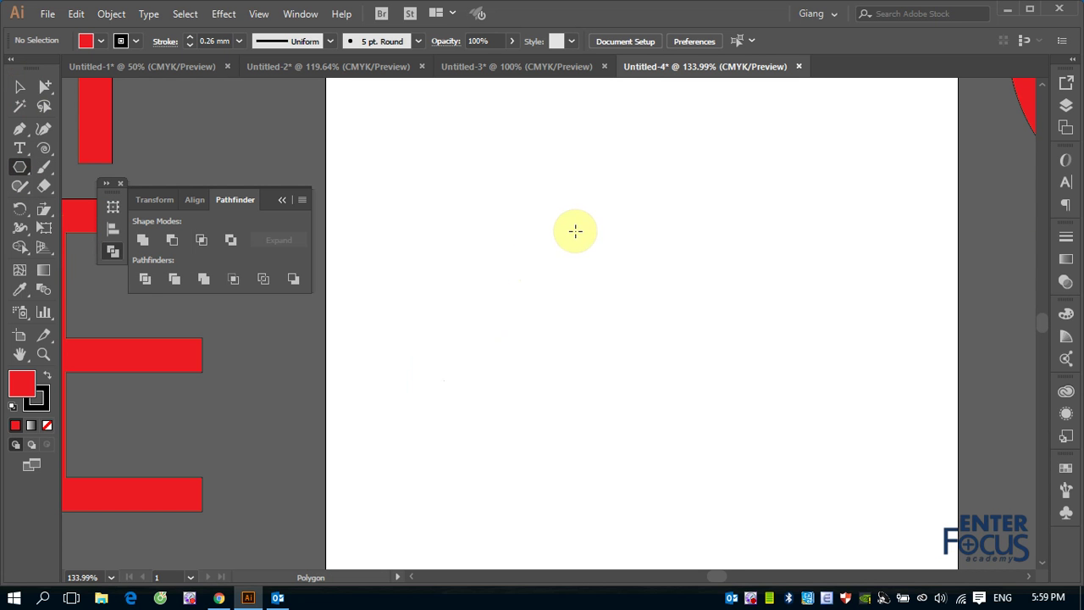
{"action": "mouse_move", "coordinate": [575, 232]}
{"action": "left_mouse_down"}
{"action": "mouse_move", "coordinate": [648, 398]}
{"action": "mouse_move", "coordinate": [664, 393]}
{"action": "left_mouse_up"}
{"action": "key", "text": "Down"}
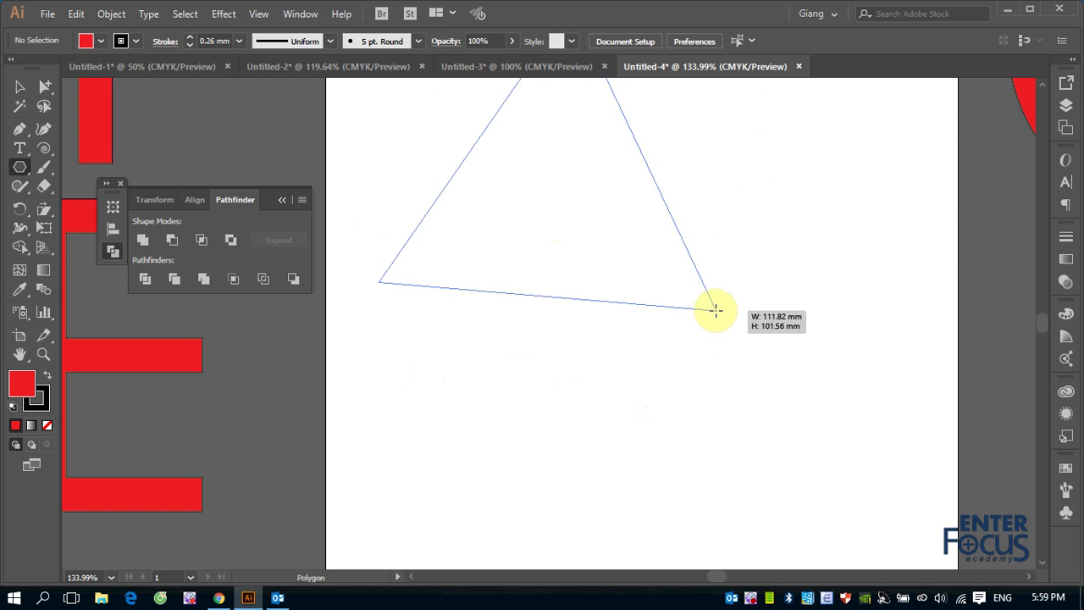
{"action": "left_click_drag", "start_coordinate": [704, 336], "coordinate": [722, 296]}
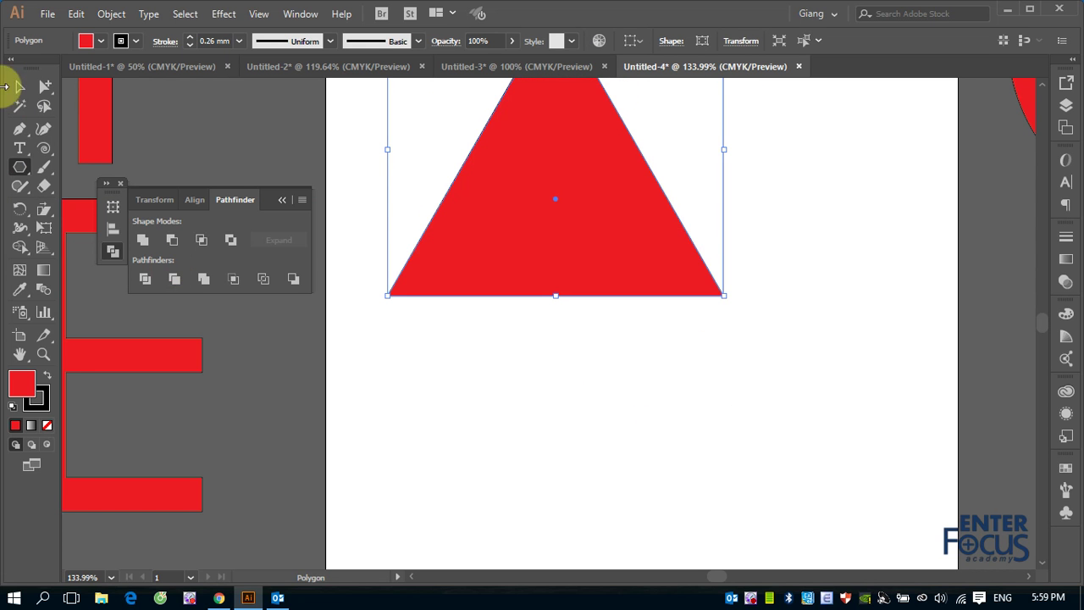
Move the triangle lower and stretch it taller into a narrow peak.
{"action": "left_click", "coordinate": [19, 86]}
{"action": "left_click_drag", "start_coordinate": [534, 263], "coordinate": [551, 398]}
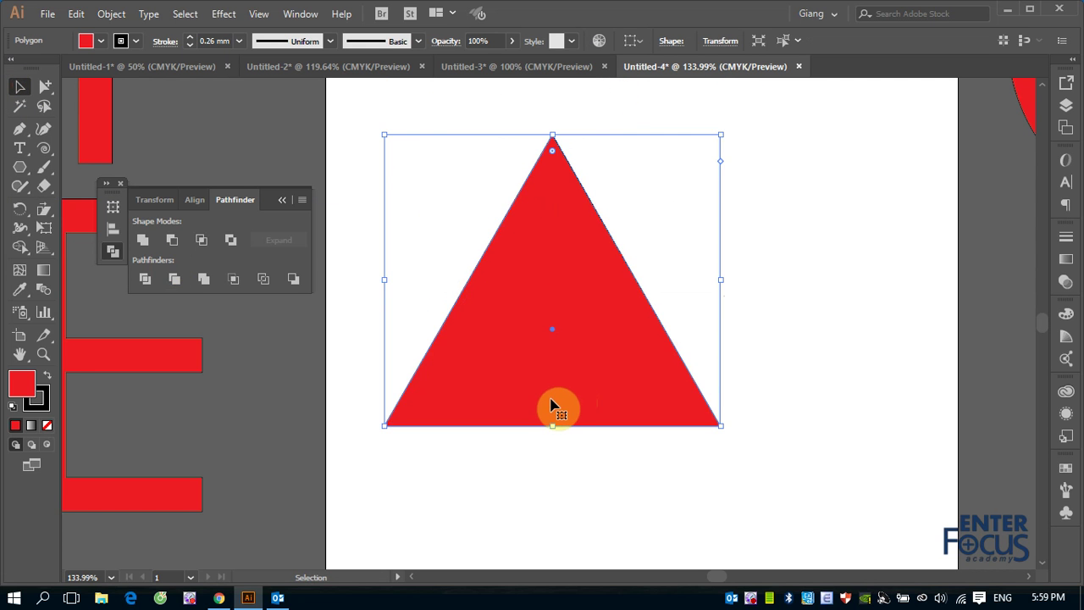
{"action": "scroll", "coordinate": [554, 405], "scroll_direction": "down", "scroll_amount": 2}
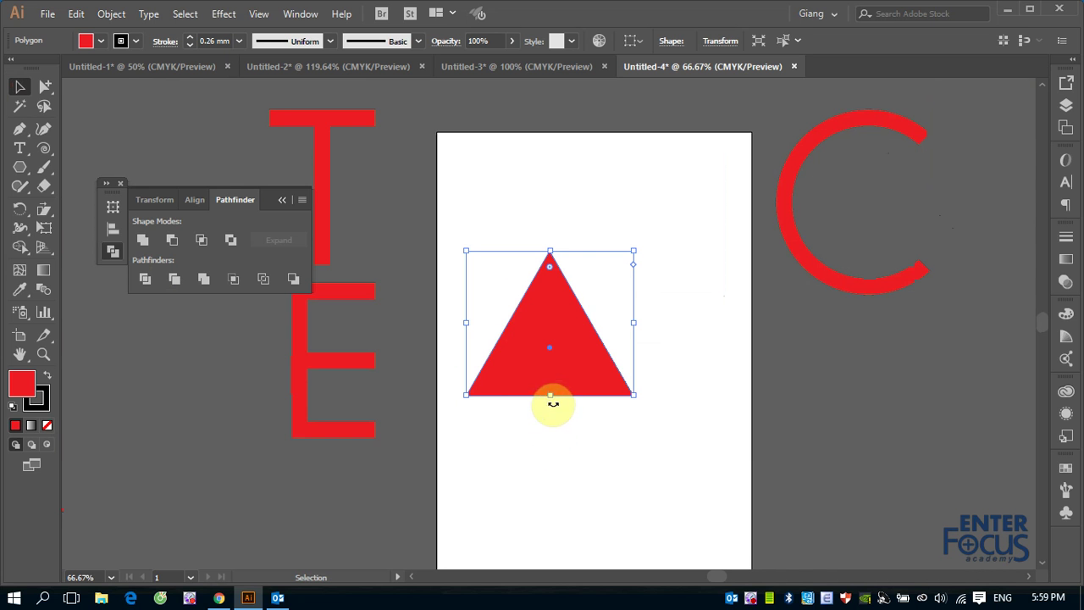
{"action": "left_click_drag", "start_coordinate": [555, 398], "coordinate": [553, 469]}
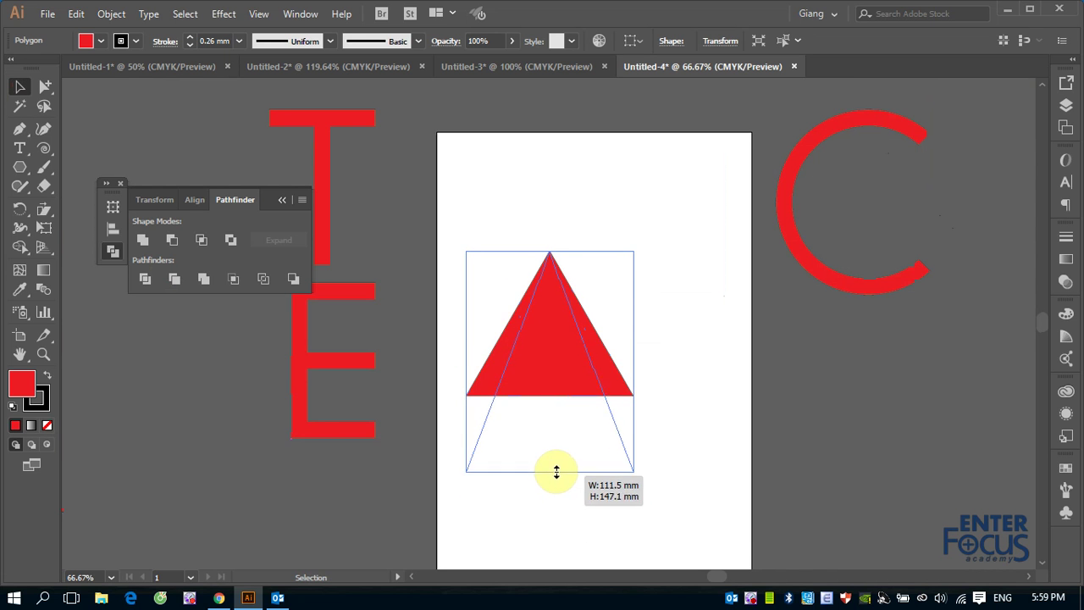
{"action": "left_click", "coordinate": [695, 392]}
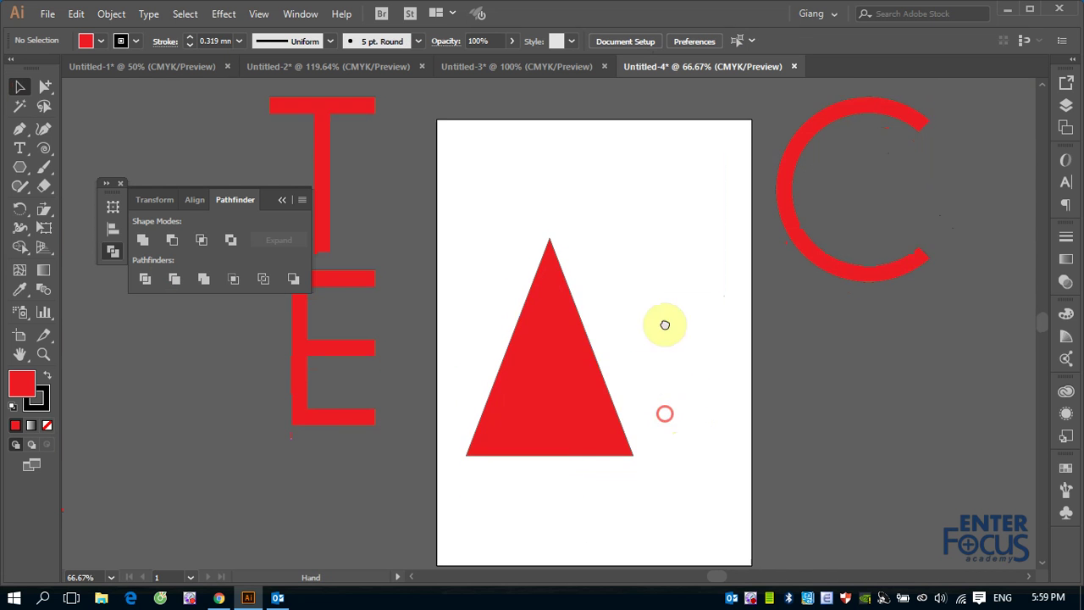
{"action": "left_click_drag", "start_coordinate": [666, 412], "coordinate": [678, 246]}
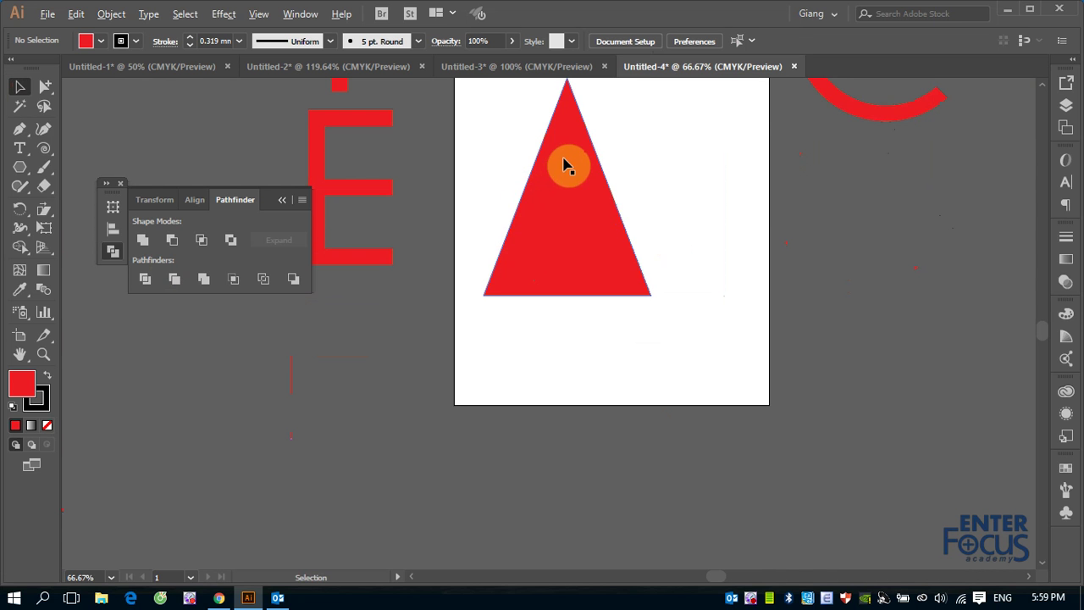
Copy the triangle downward and subtract it from the original with Minus Front, leaving a Λ.
{"action": "left_click_drag", "start_coordinate": [563, 161], "coordinate": [561, 228]}
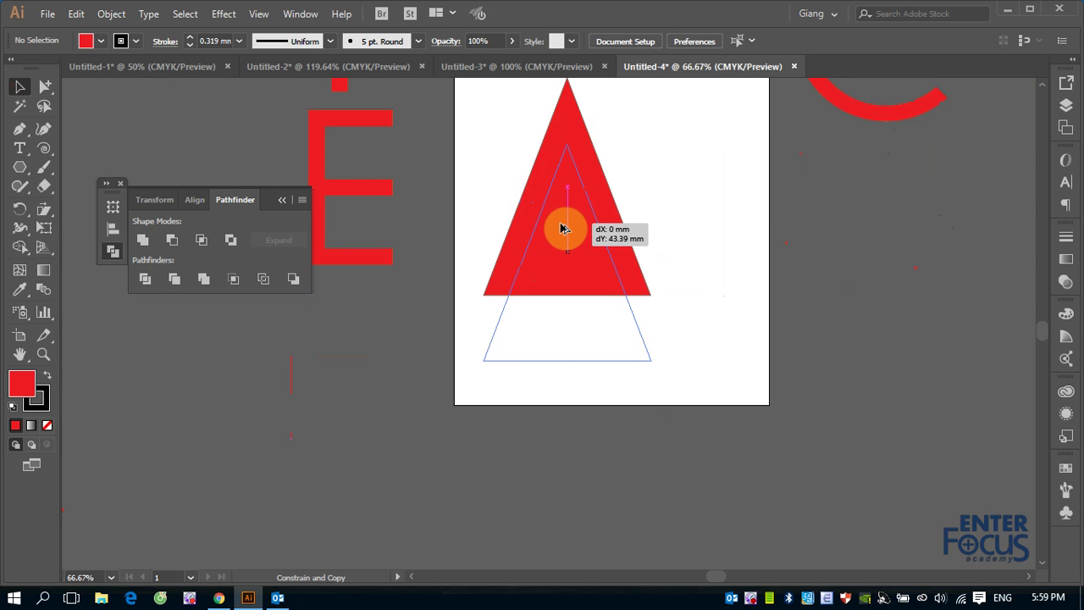
{"action": "left_click_drag", "start_coordinate": [560, 228], "coordinate": [563, 229]}
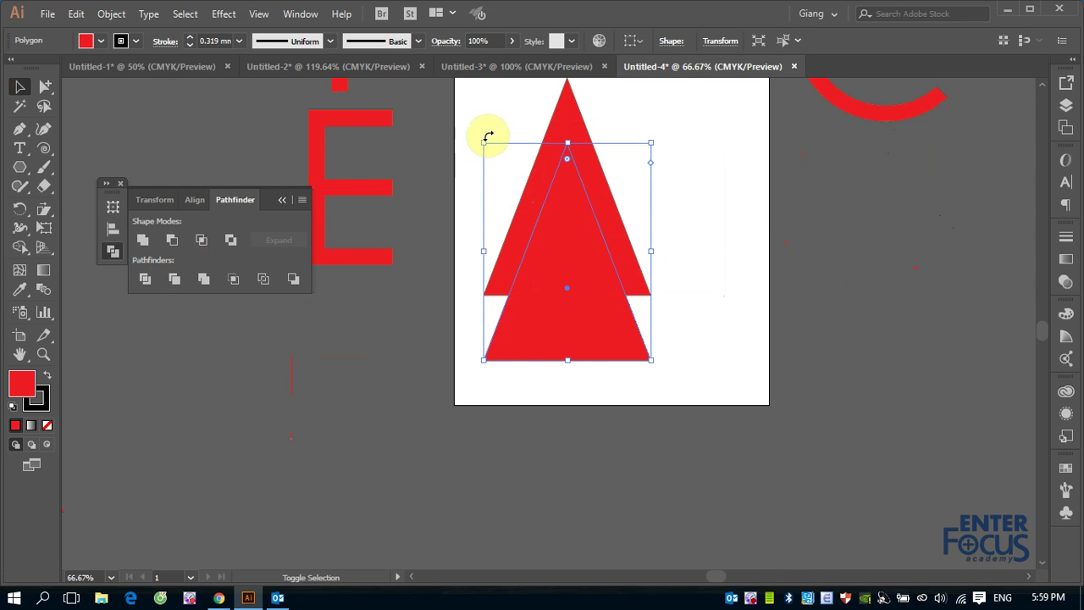
{"action": "left_click", "coordinate": [557, 125], "text": "shift"}
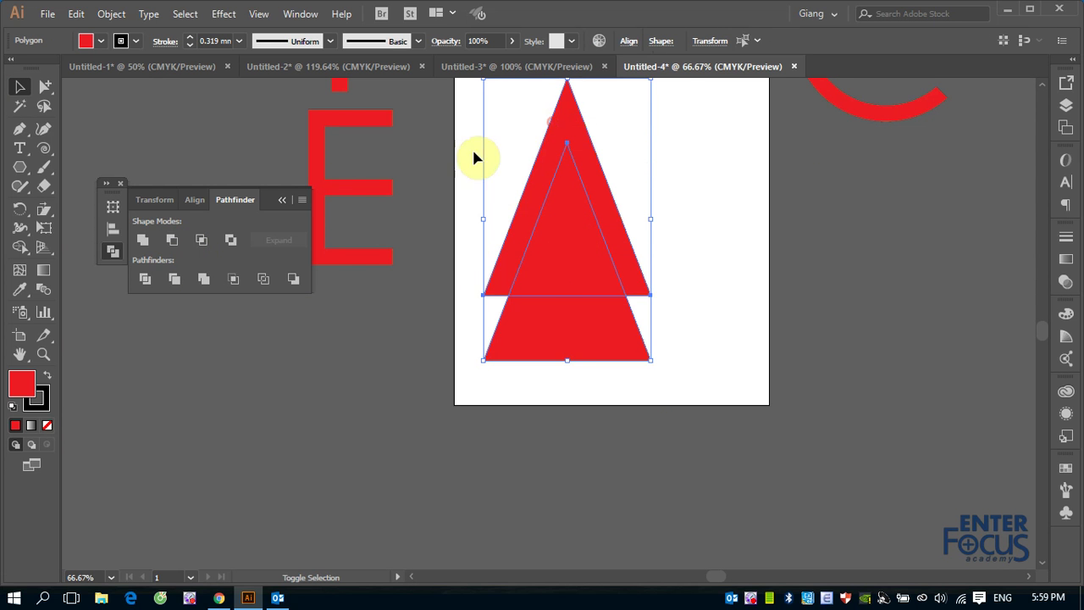
{"action": "left_click", "coordinate": [173, 241]}
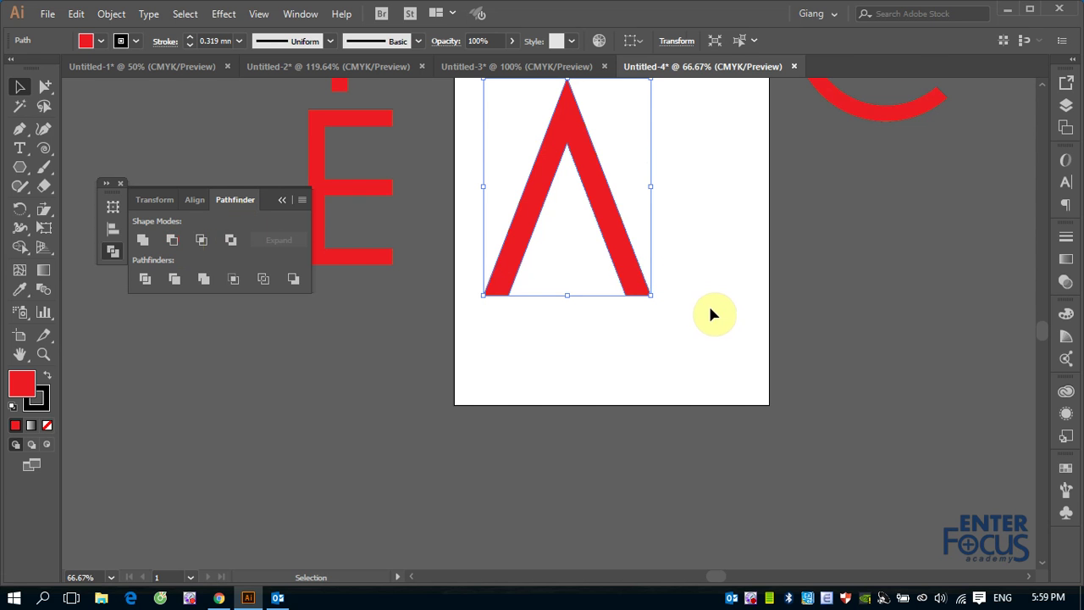
Draw one rectangle over the Λ apex and another as a crossbar across its legs.
{"action": "left_click_drag", "start_coordinate": [725, 251], "coordinate": [718, 338]}
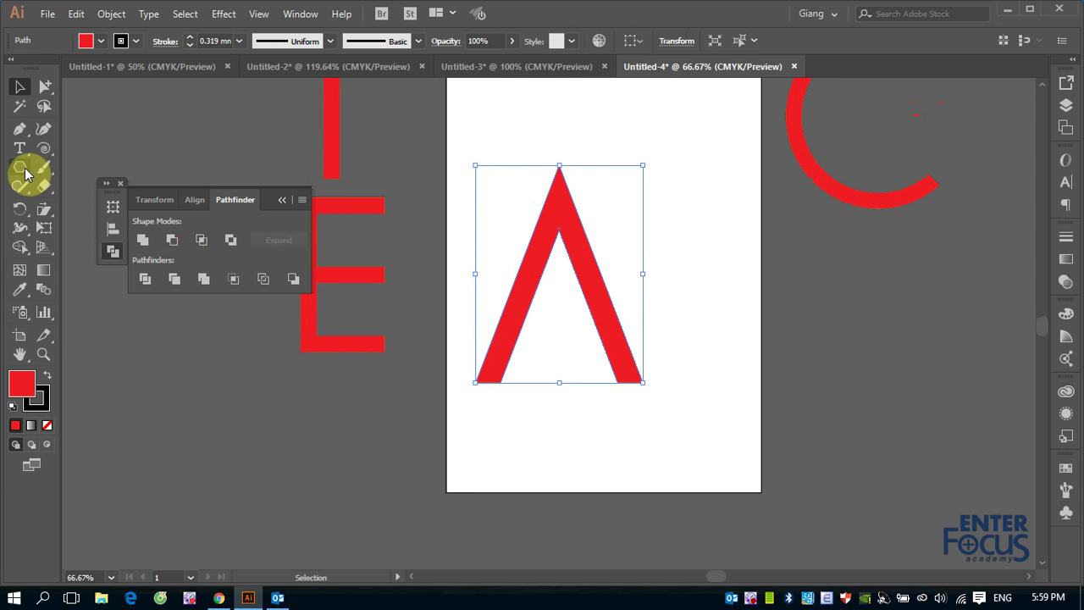
{"action": "left_click_drag", "start_coordinate": [26, 174], "coordinate": [85, 164]}
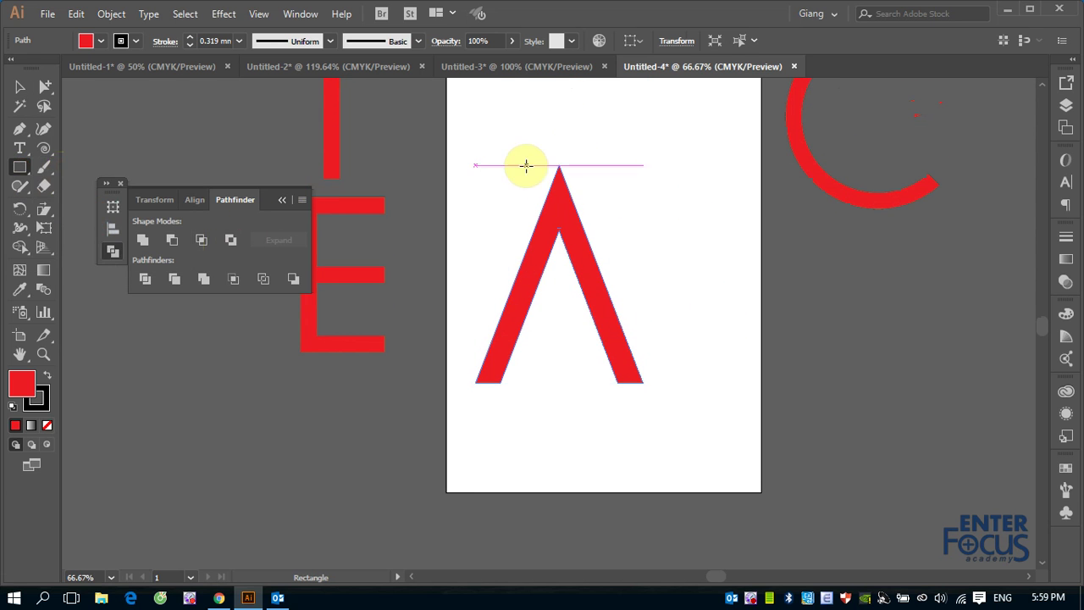
{"action": "left_click_drag", "start_coordinate": [509, 144], "coordinate": [616, 188]}
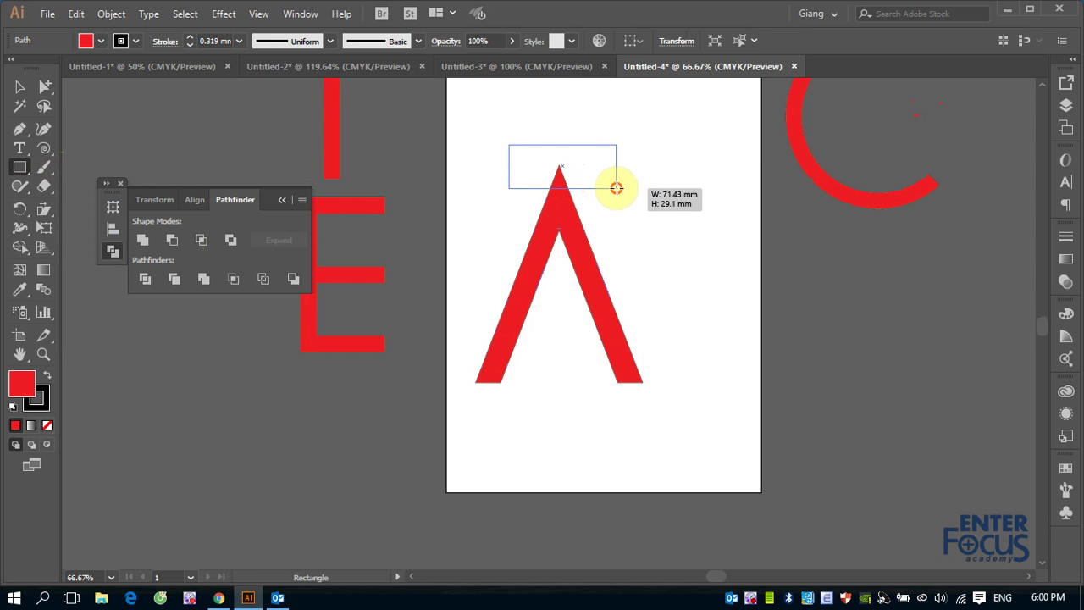
{"action": "left_click_drag", "start_coordinate": [509, 317], "coordinate": [613, 339]}
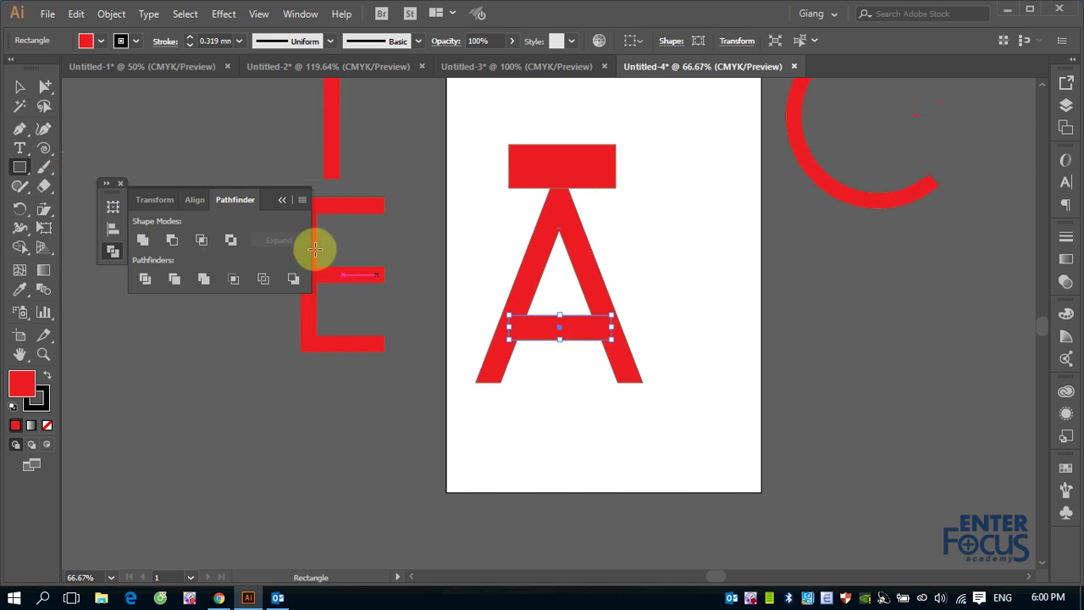
Trim the apex off the A with Minus Front, then select the crossbar alongside it.
{"action": "left_click", "coordinate": [19, 86]}
{"action": "left_click", "coordinate": [566, 168]}
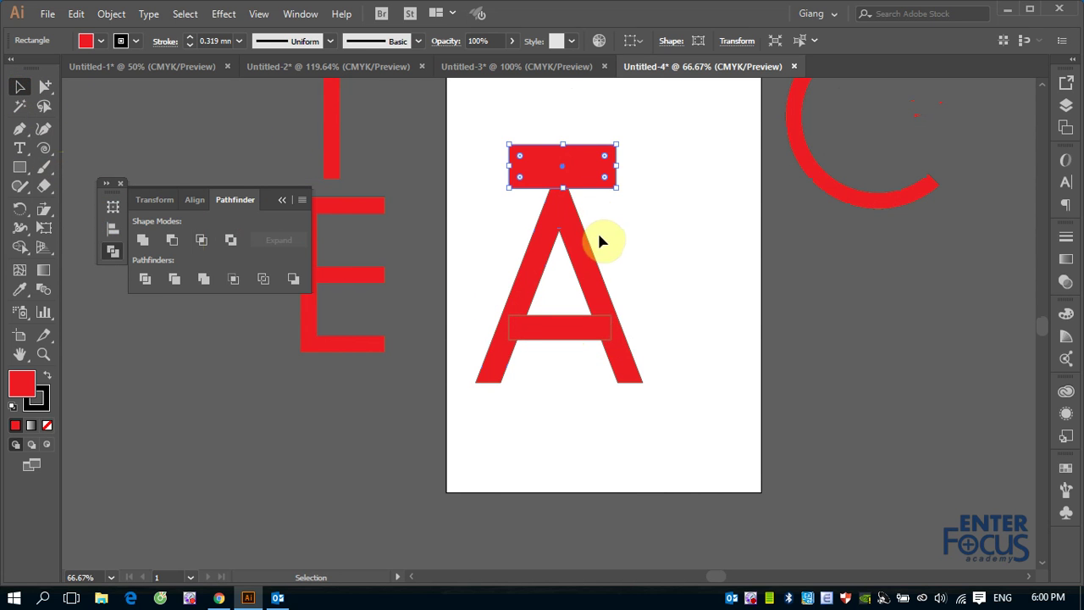
{"action": "left_click", "coordinate": [589, 249], "text": "shift"}
{"action": "left_click", "coordinate": [172, 240]}
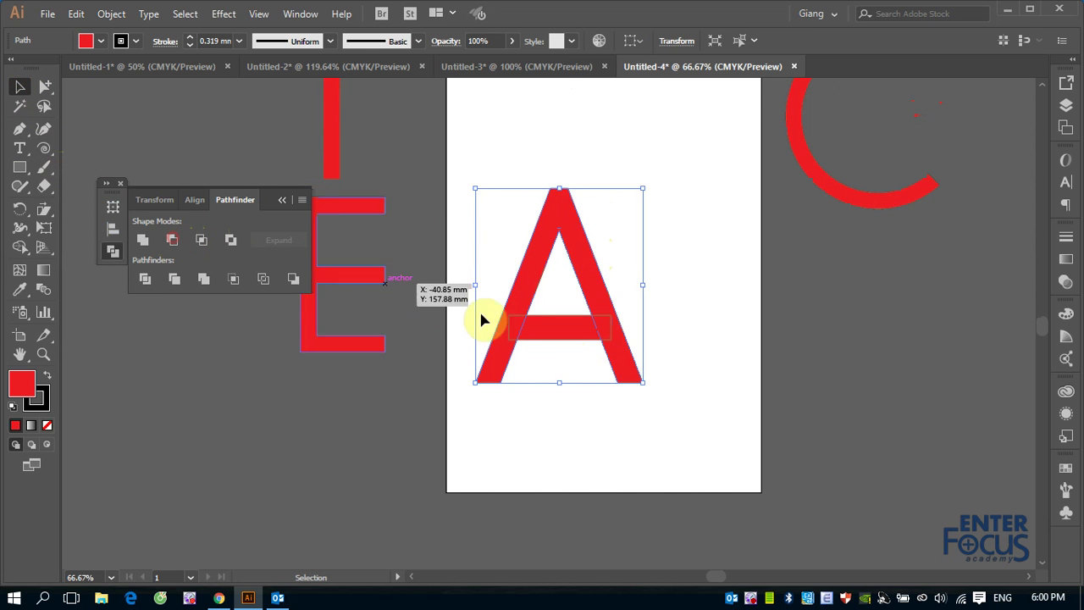
{"action": "left_click", "coordinate": [561, 332], "text": "shift"}
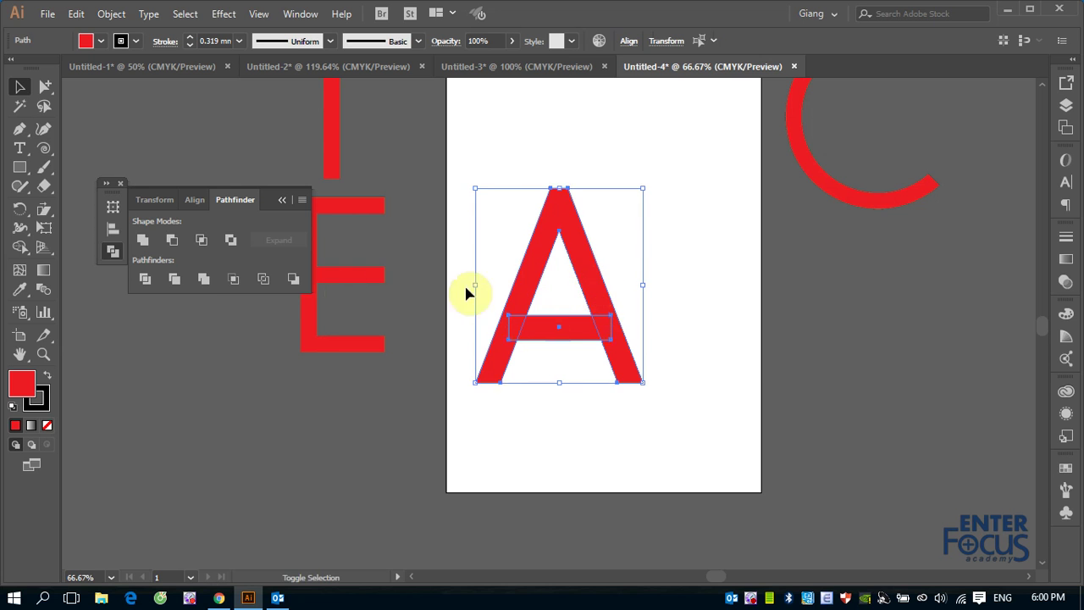
Unite the crossbar with the flat-topped Λ into one compound red letter A.
{"action": "left_click", "coordinate": [142, 239]}
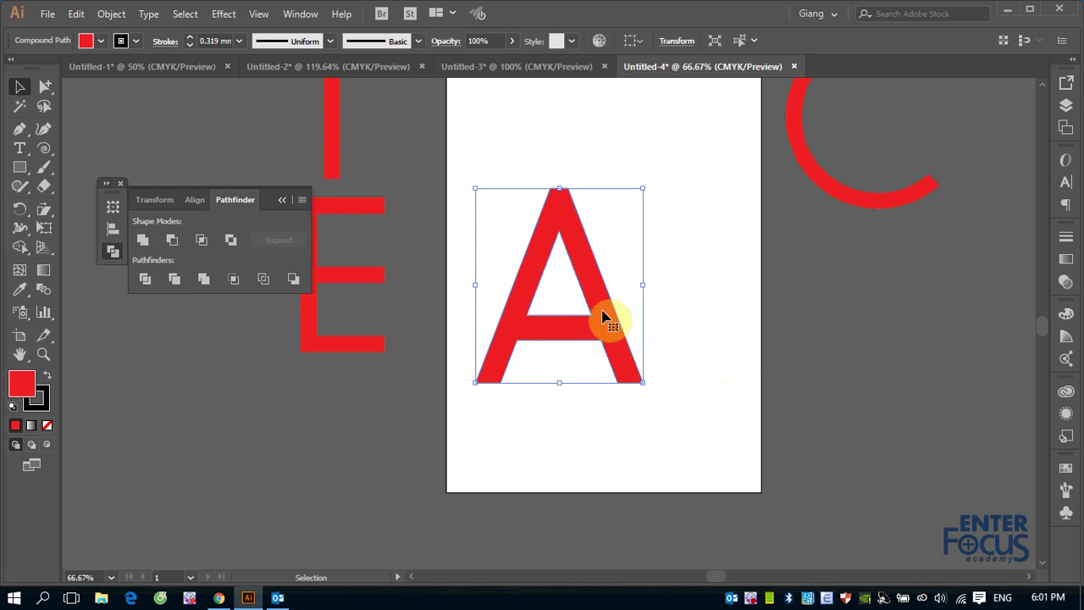
Move the A off the artboard, then delete the red T, C, A and E one by one.
{"action": "left_click_drag", "start_coordinate": [631, 330], "coordinate": [968, 381]}
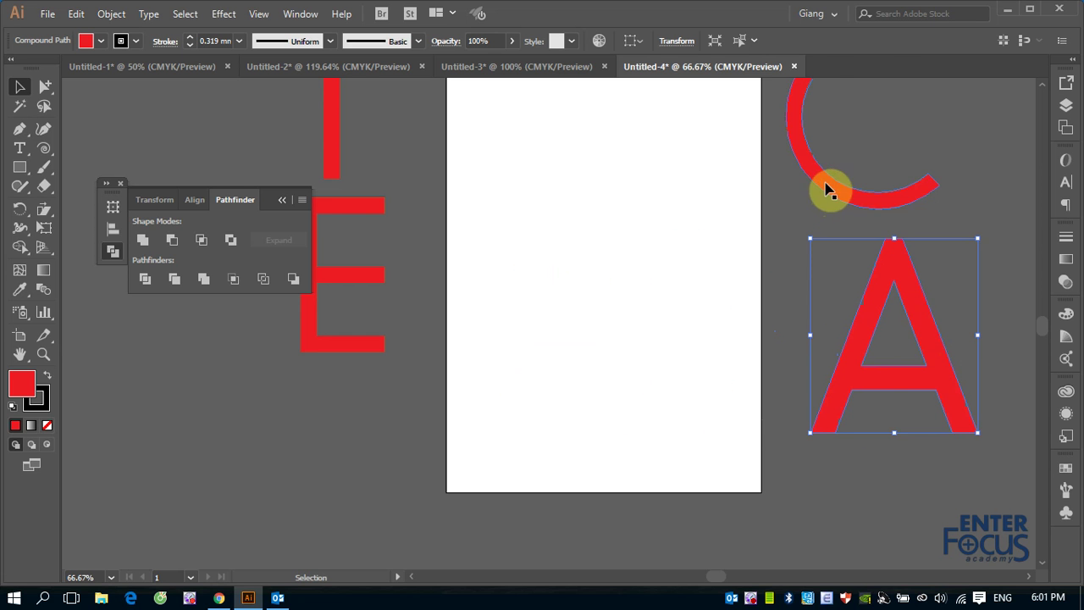
{"action": "left_click_drag", "start_coordinate": [594, 273], "coordinate": [497, 307]}
{"action": "left_click", "coordinate": [235, 149]}
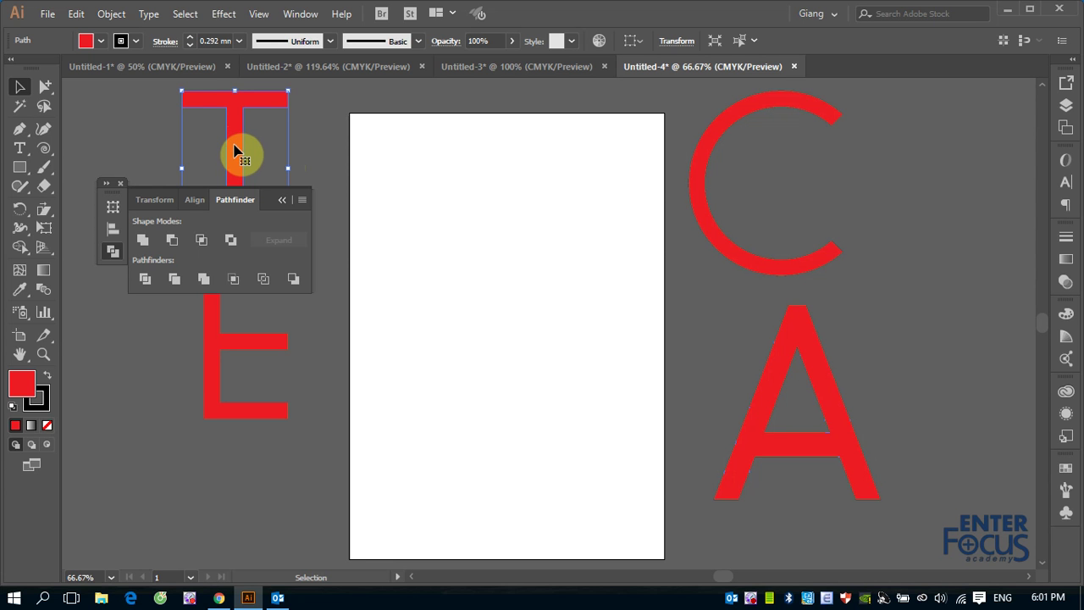
{"action": "key", "text": "Delete"}
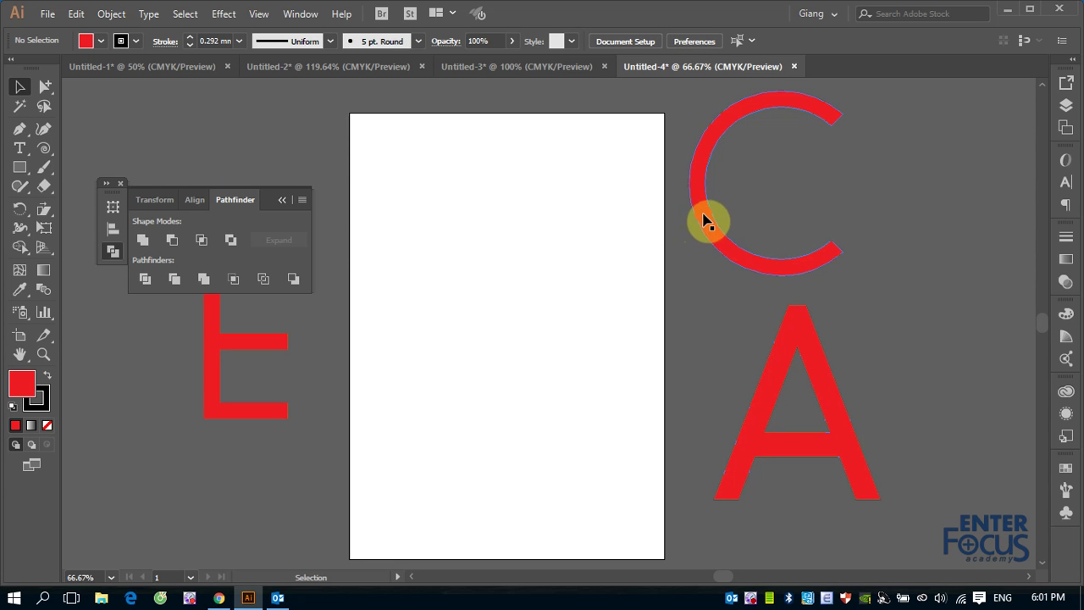
{"action": "left_click", "coordinate": [704, 221]}
{"action": "key", "text": "Delete"}
{"action": "left_click", "coordinate": [819, 359]}
{"action": "key", "text": "Delete"}
{"action": "left_click", "coordinate": [237, 415]}
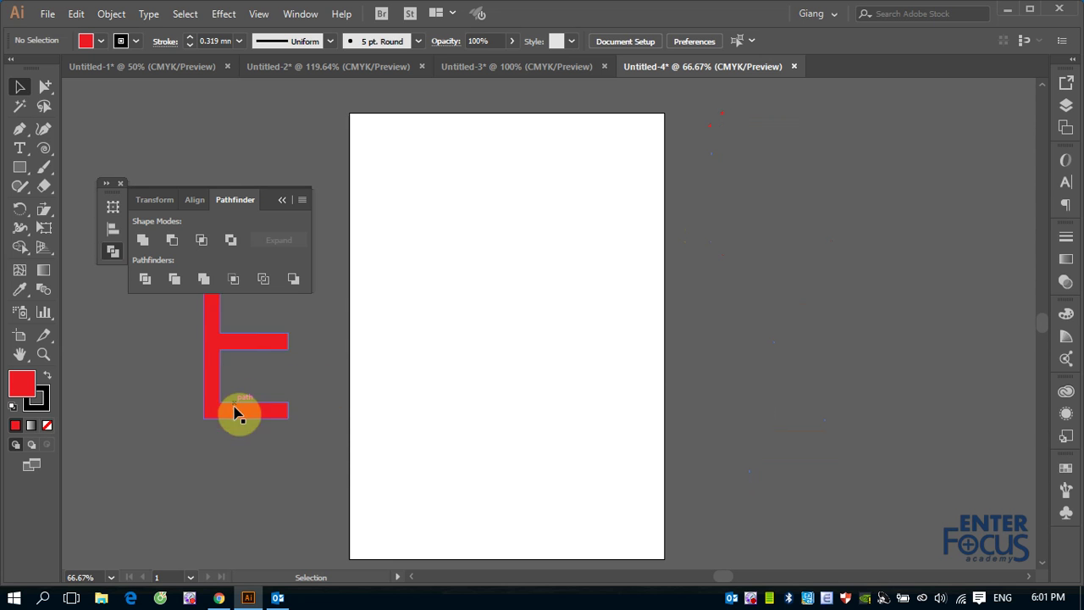
{"action": "key", "text": "Delete"}
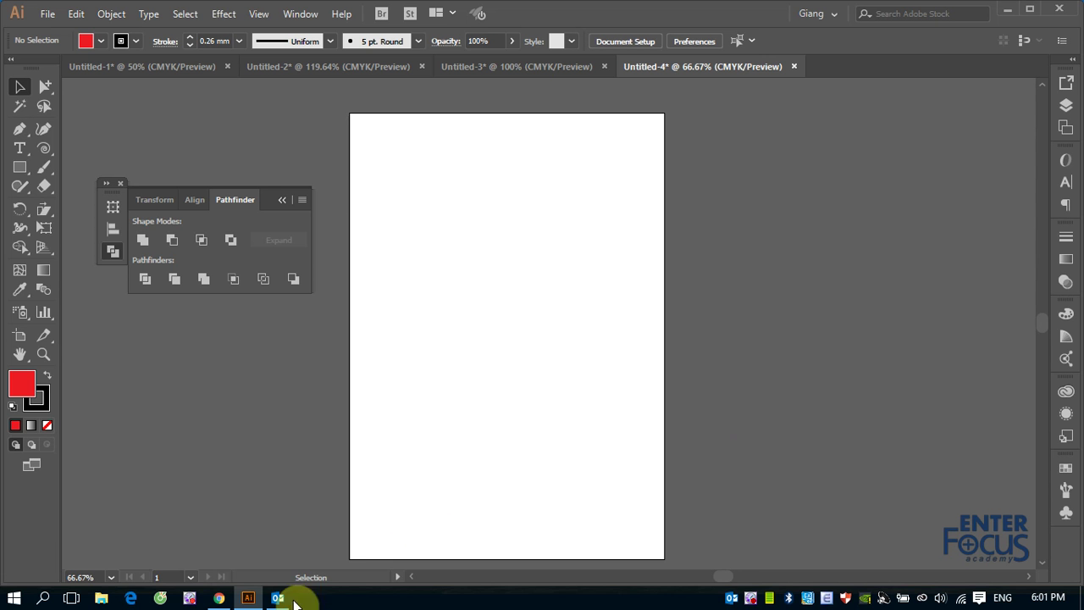
In a new Chrome tab, search Google Images for 'logo NXBGD'.
{"action": "left_click", "coordinate": [219, 601]}
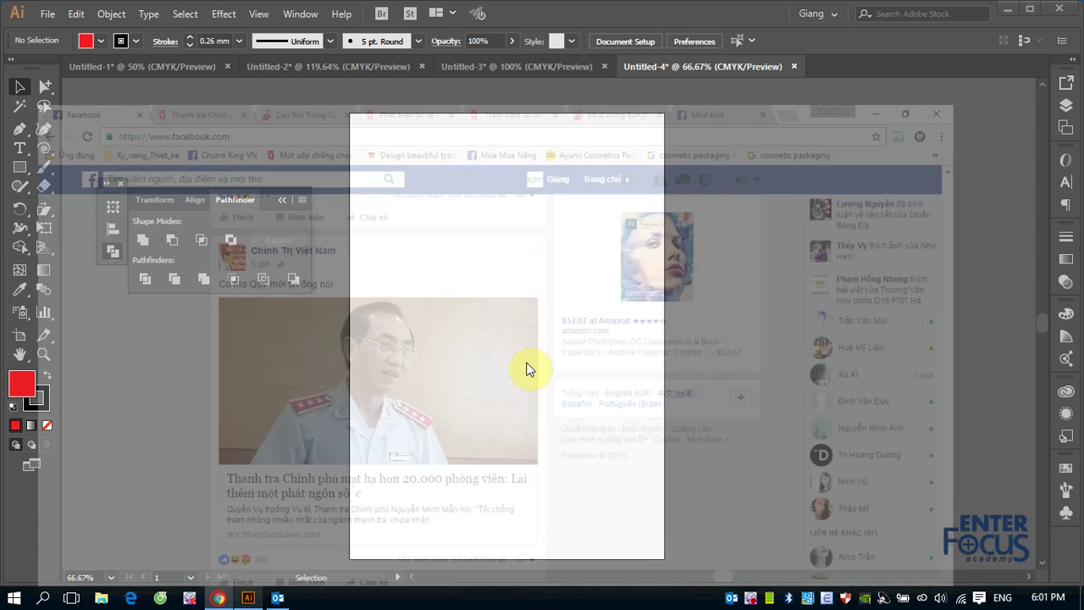
{"action": "left_click", "coordinate": [885, 15]}
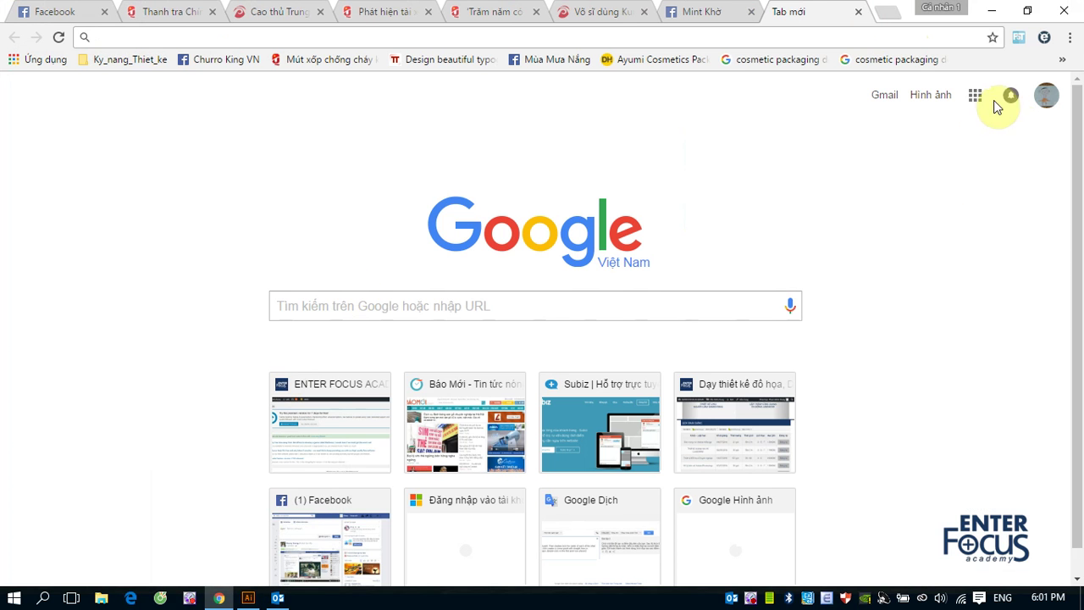
{"action": "left_click", "coordinate": [929, 95]}
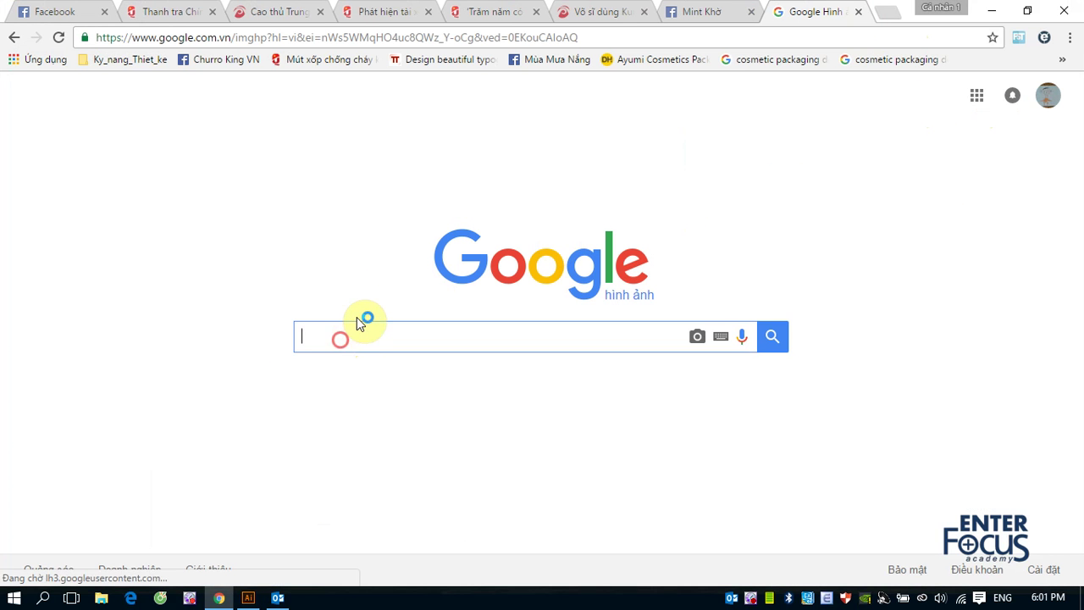
{"action": "type", "text": "log"}
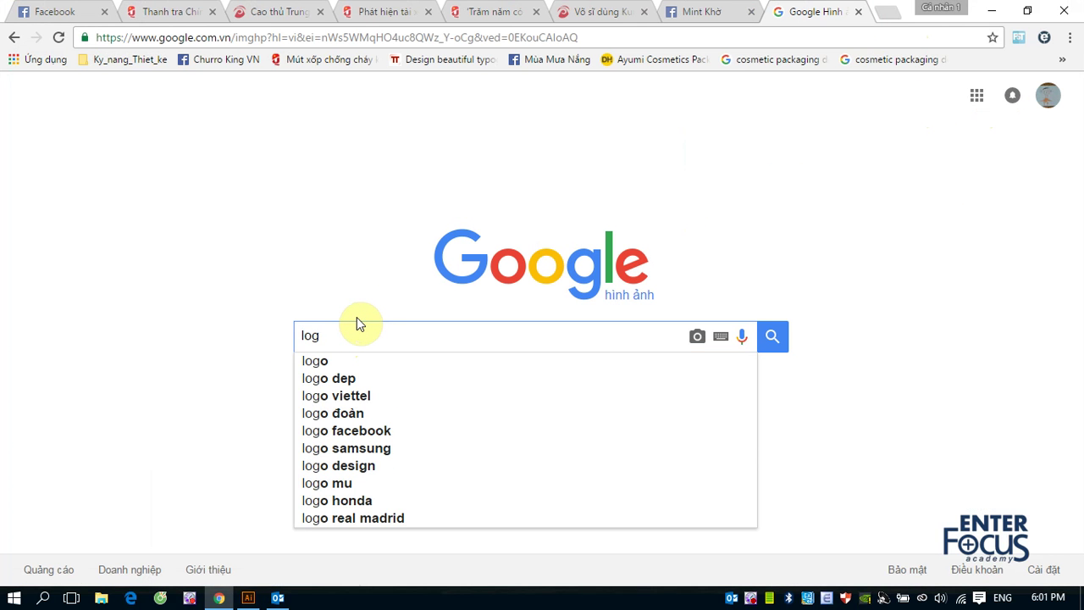
{"action": "type", "text": "o N"}
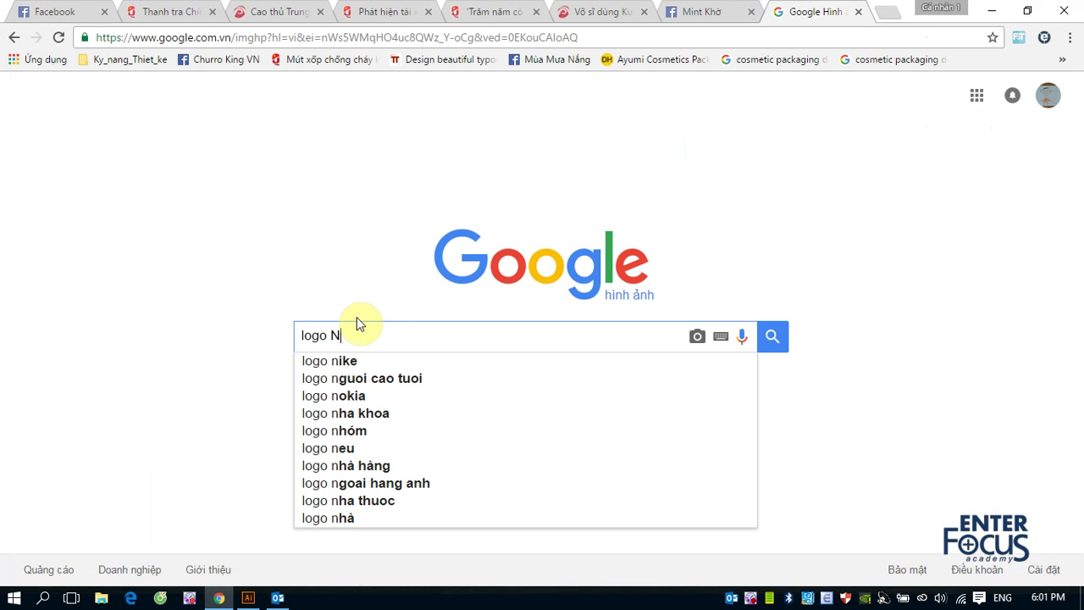
{"action": "type", "text": "XBGD"}
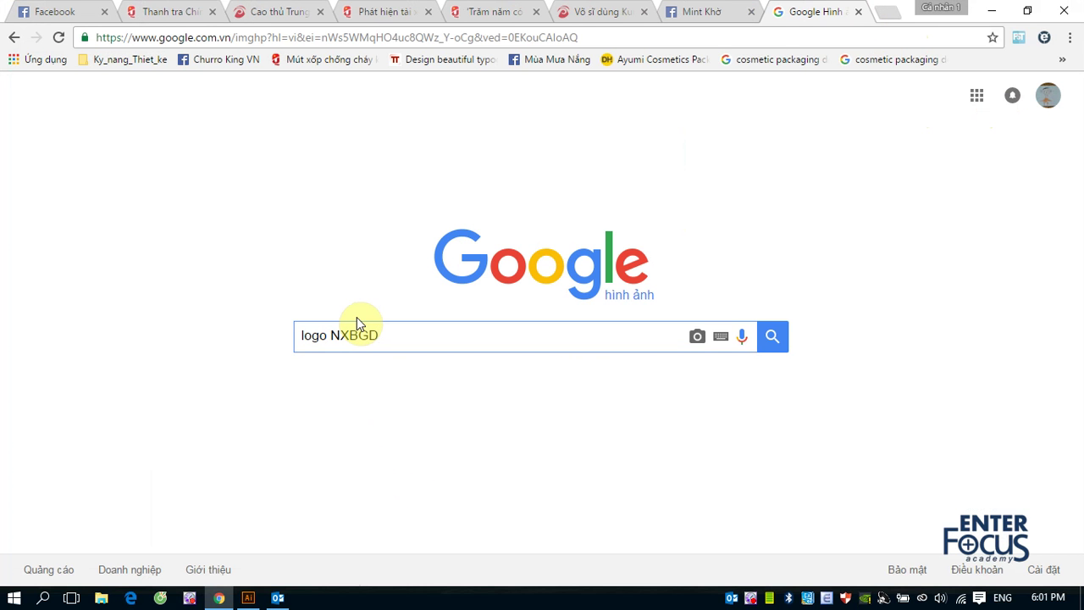
{"action": "key", "text": "Return"}
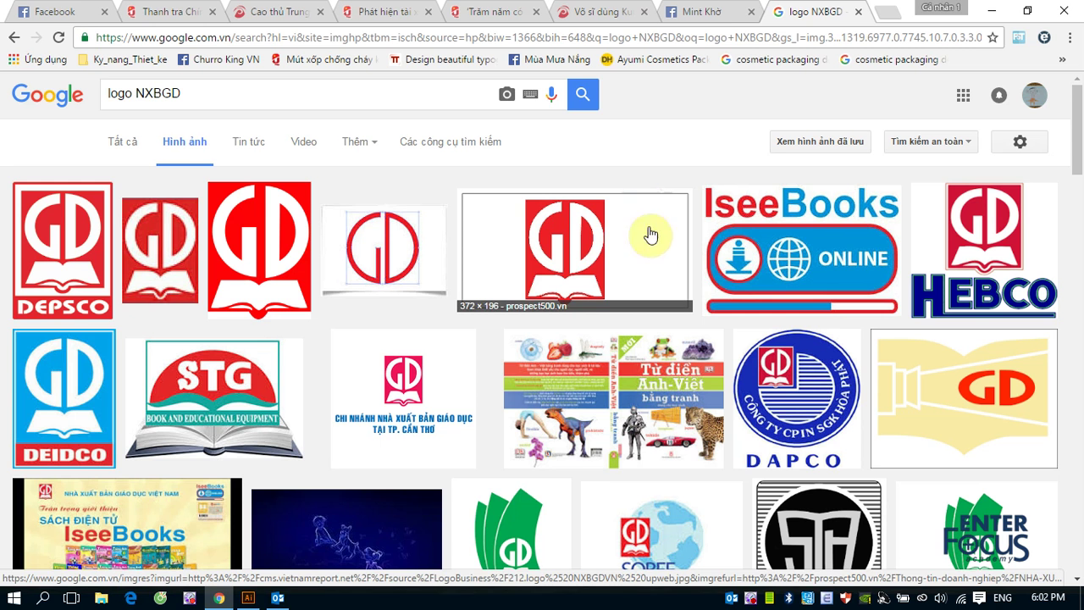
{"action": "left_click", "coordinate": [241, 599]}
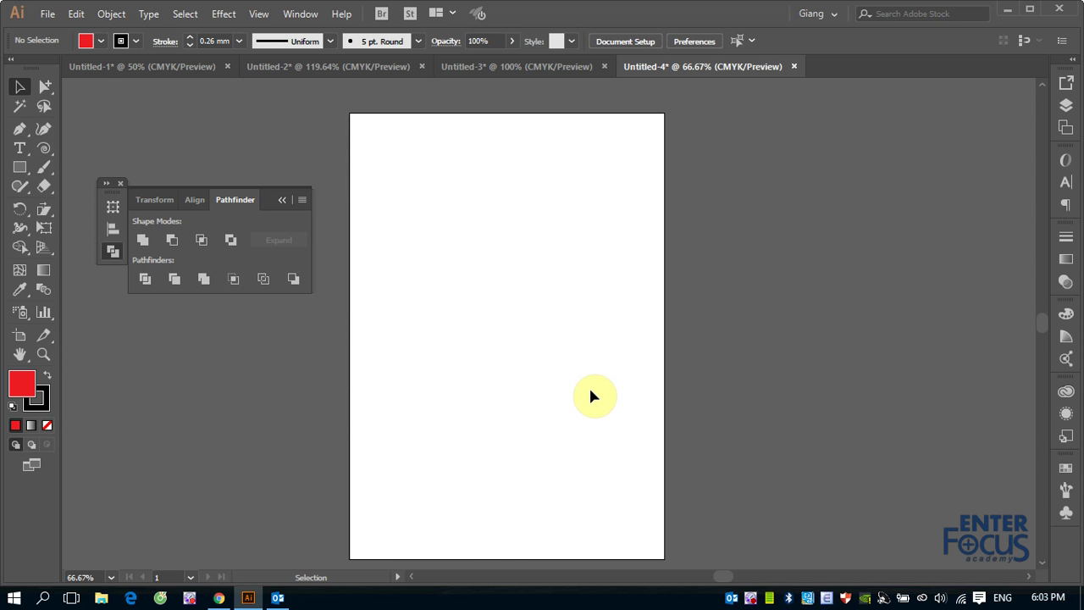
{"action": "left_click", "coordinate": [219, 598]}
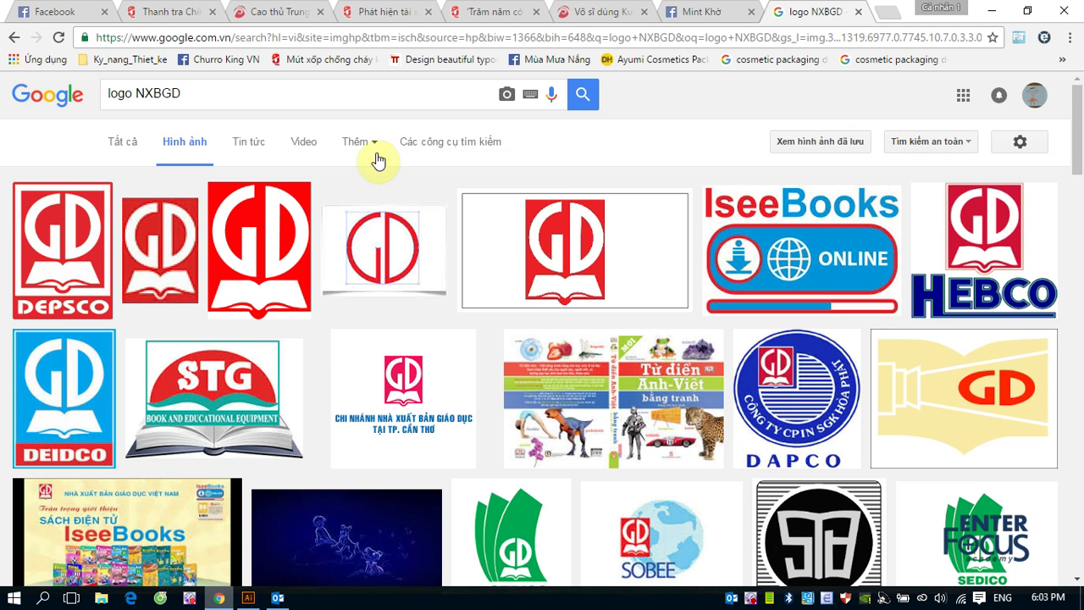
Replace the image search query with 'Amduong' to show yin-yang results.
{"action": "left_click_drag", "start_coordinate": [200, 95], "coordinate": [61, 93]}
{"action": "type", "text": "A"}
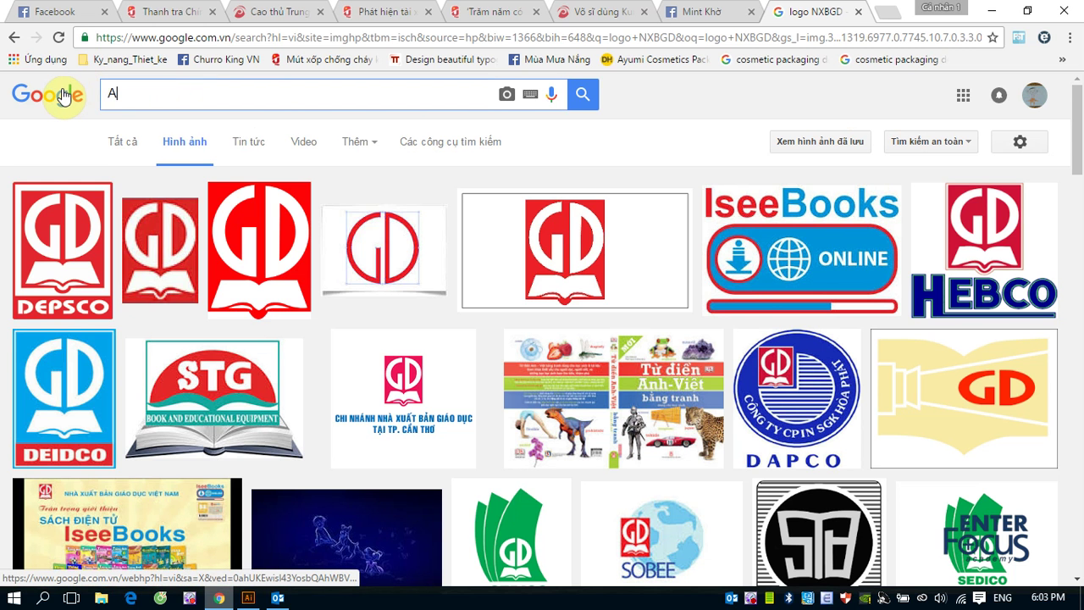
{"action": "type", "text": "A"}
{"action": "key", "text": "BackSpace"}
{"action": "type", "text": "m"}
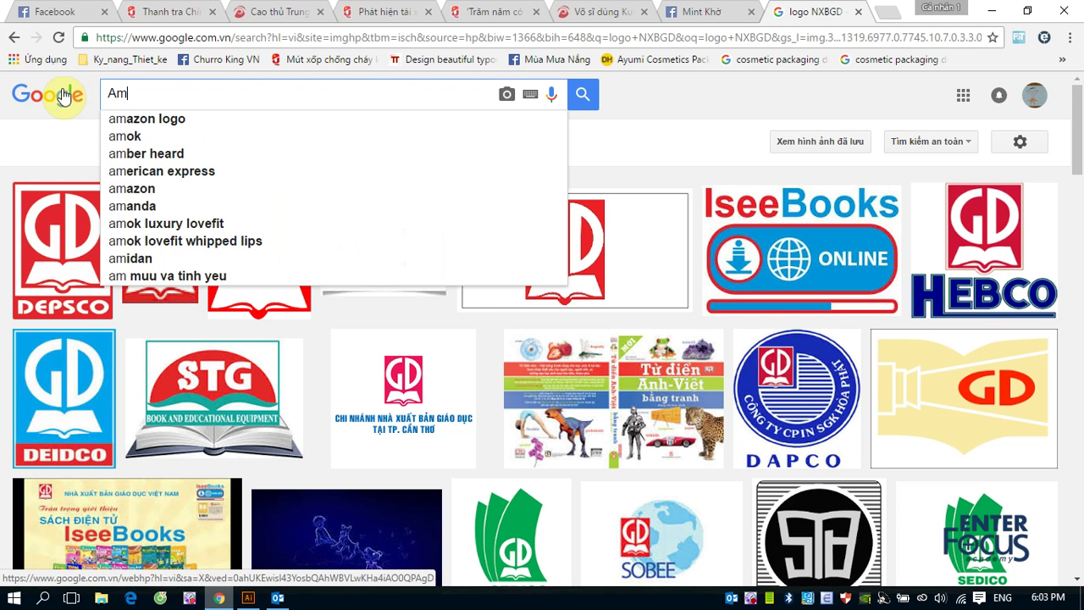
{"action": "type", "text": "duong"}
{"action": "key", "text": "Return"}
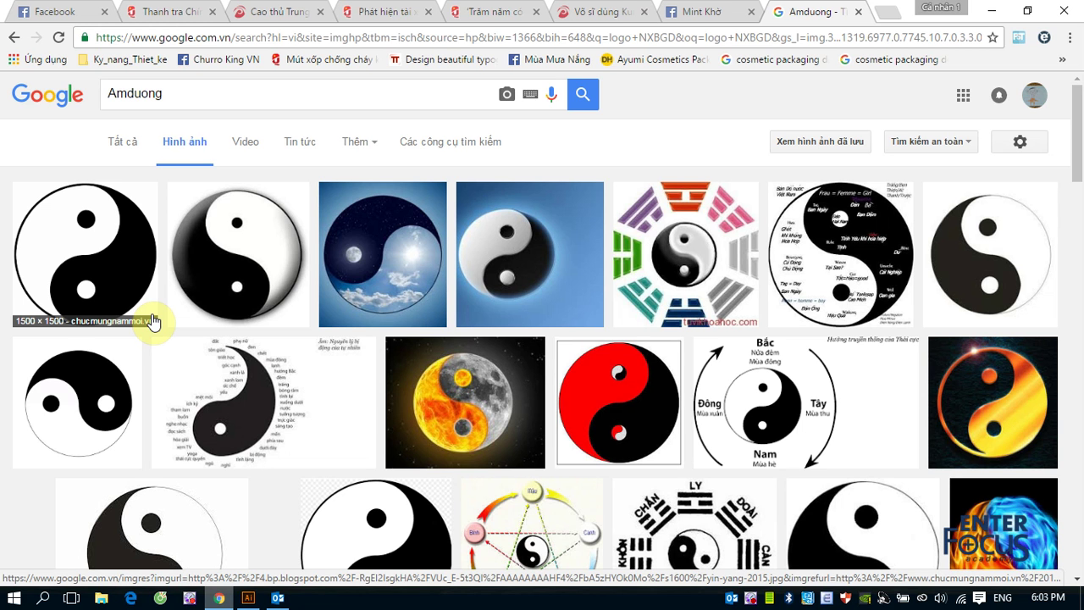
Replace the image search query with 'olimpic flag' to show Olympic ring results.
{"action": "left_click_drag", "start_coordinate": [177, 95], "coordinate": [97, 100]}
{"action": "type", "text": "ol"}
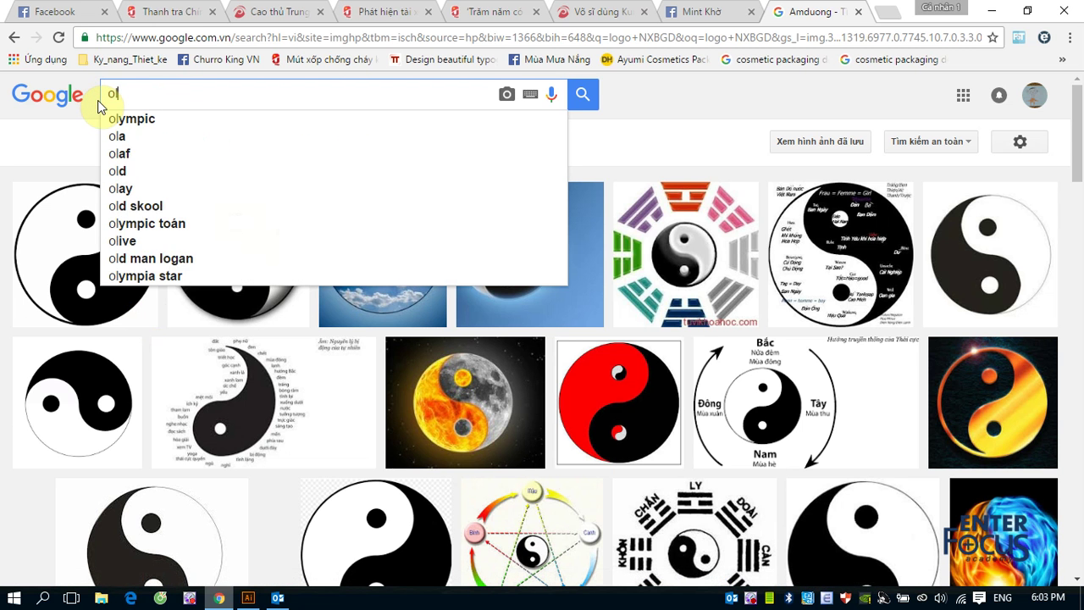
{"action": "type", "text": "impic"}
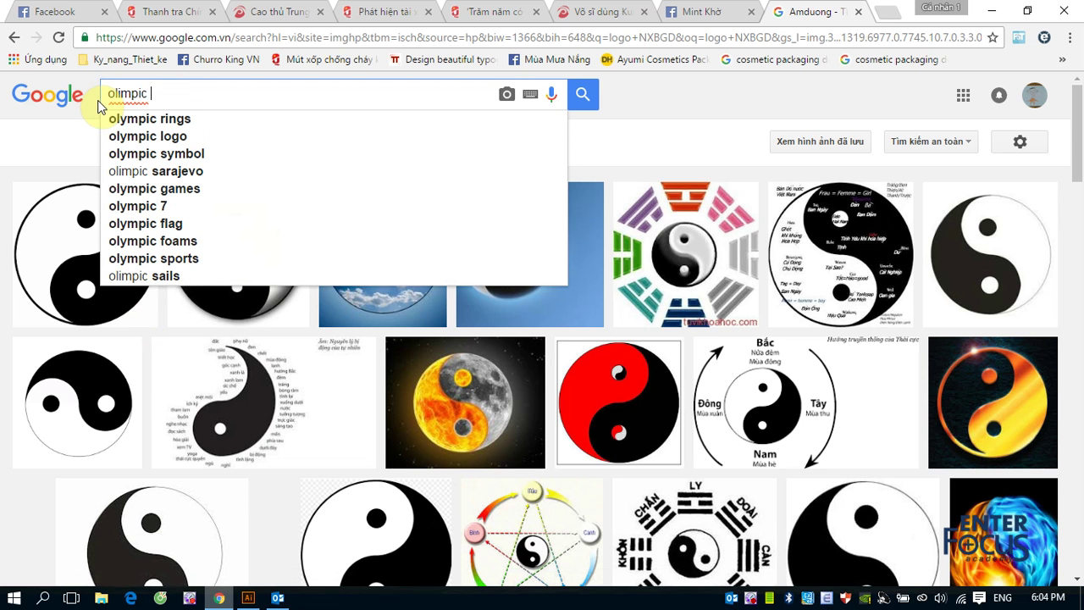
{"action": "type", "text": " fl"}
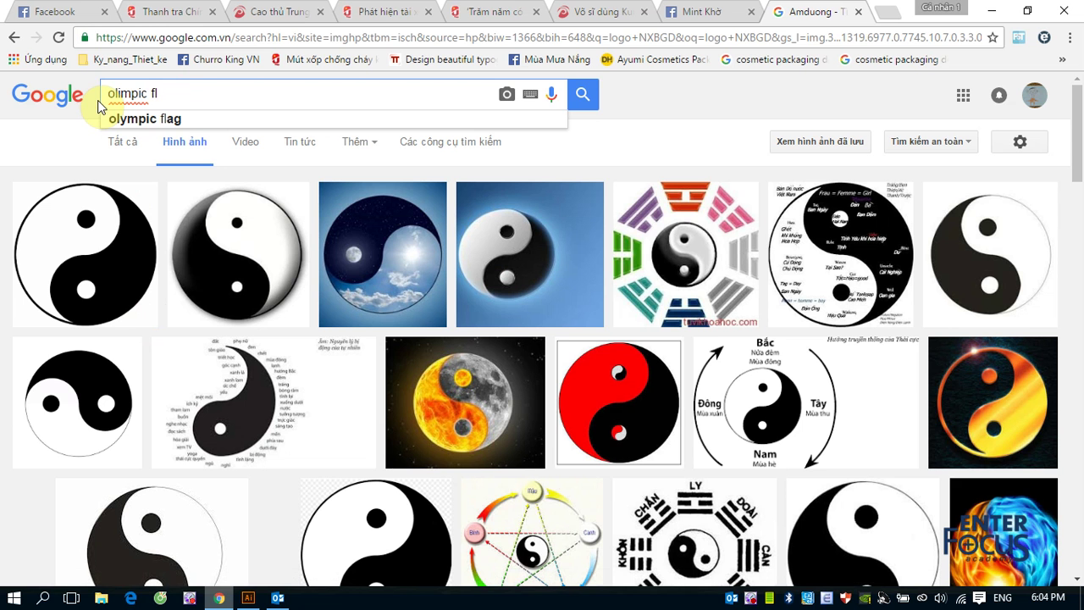
{"action": "type", "text": "ag"}
{"action": "key", "text": "Return"}
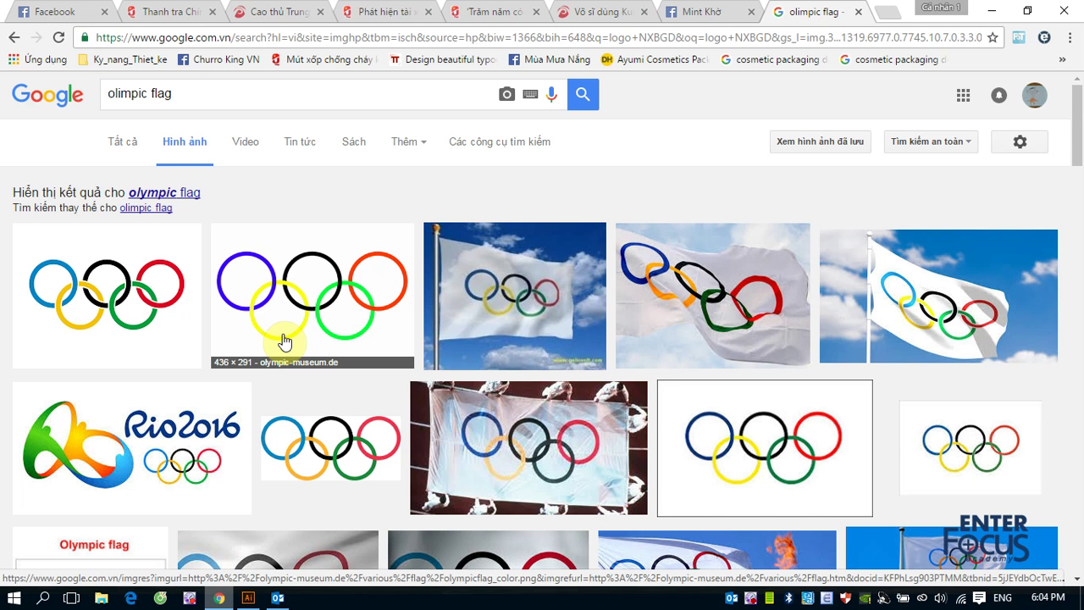
Open the 436 × 291 preview of the five-ring Olympic symbol on white.
{"action": "left_click", "coordinate": [289, 295]}
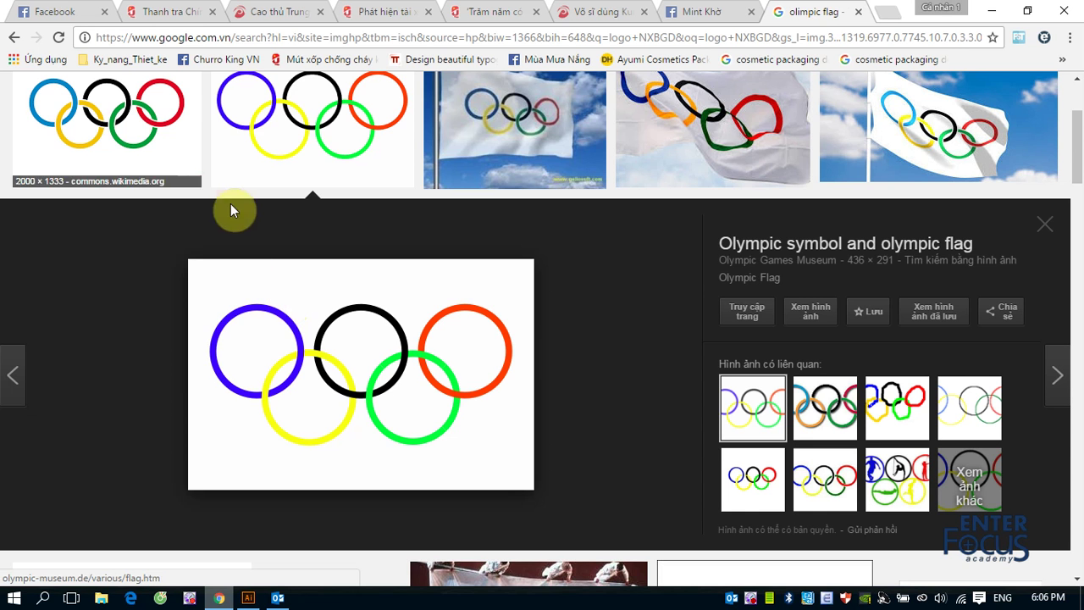
{"action": "right_click", "coordinate": [751, 601]}
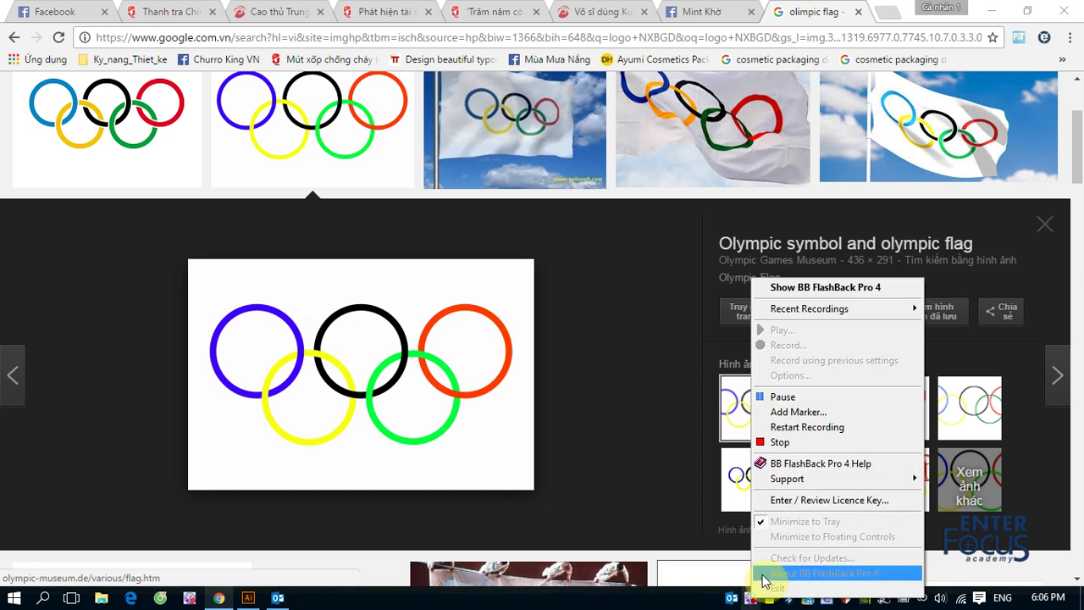